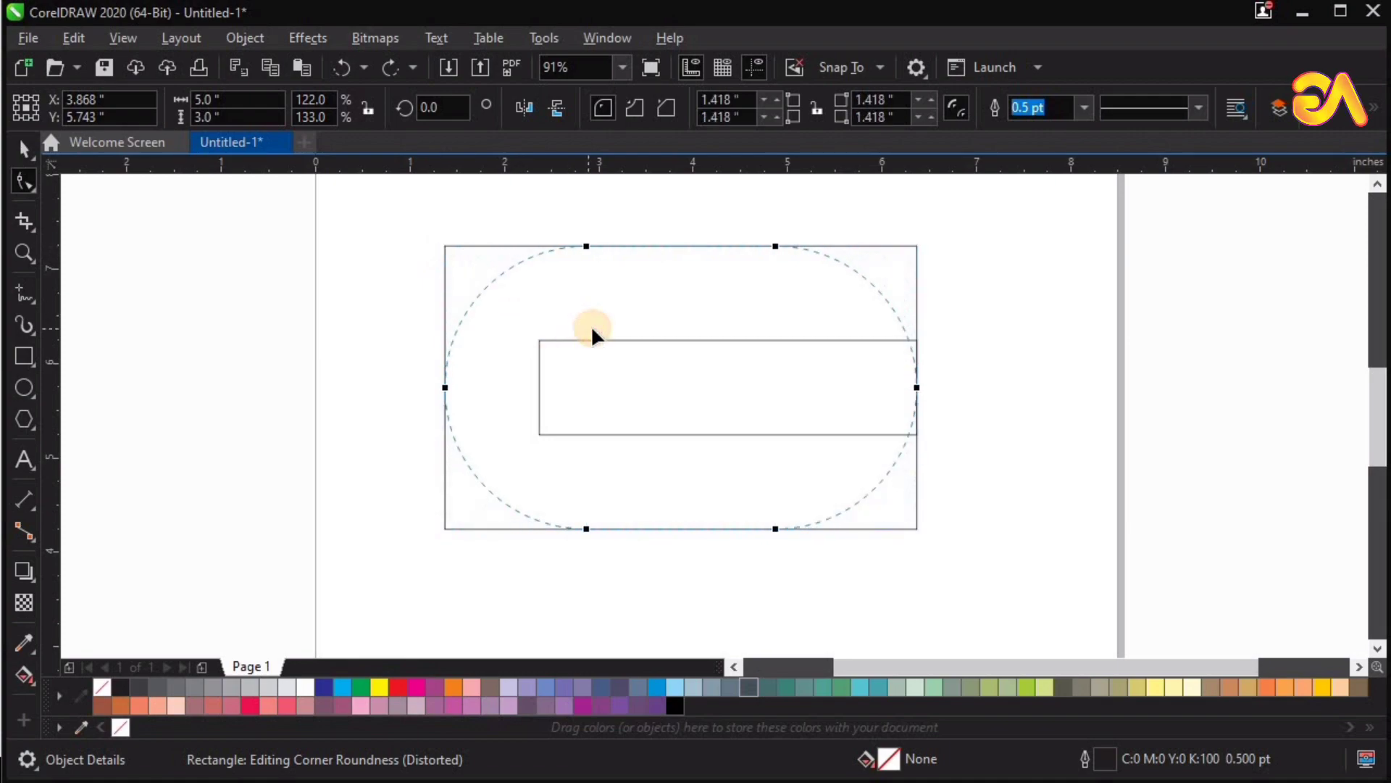
Round only the two left corners of the outer 5 by 3 inch rectangle to a 1.5 inch radius
drag(459, 259, 655, 371)
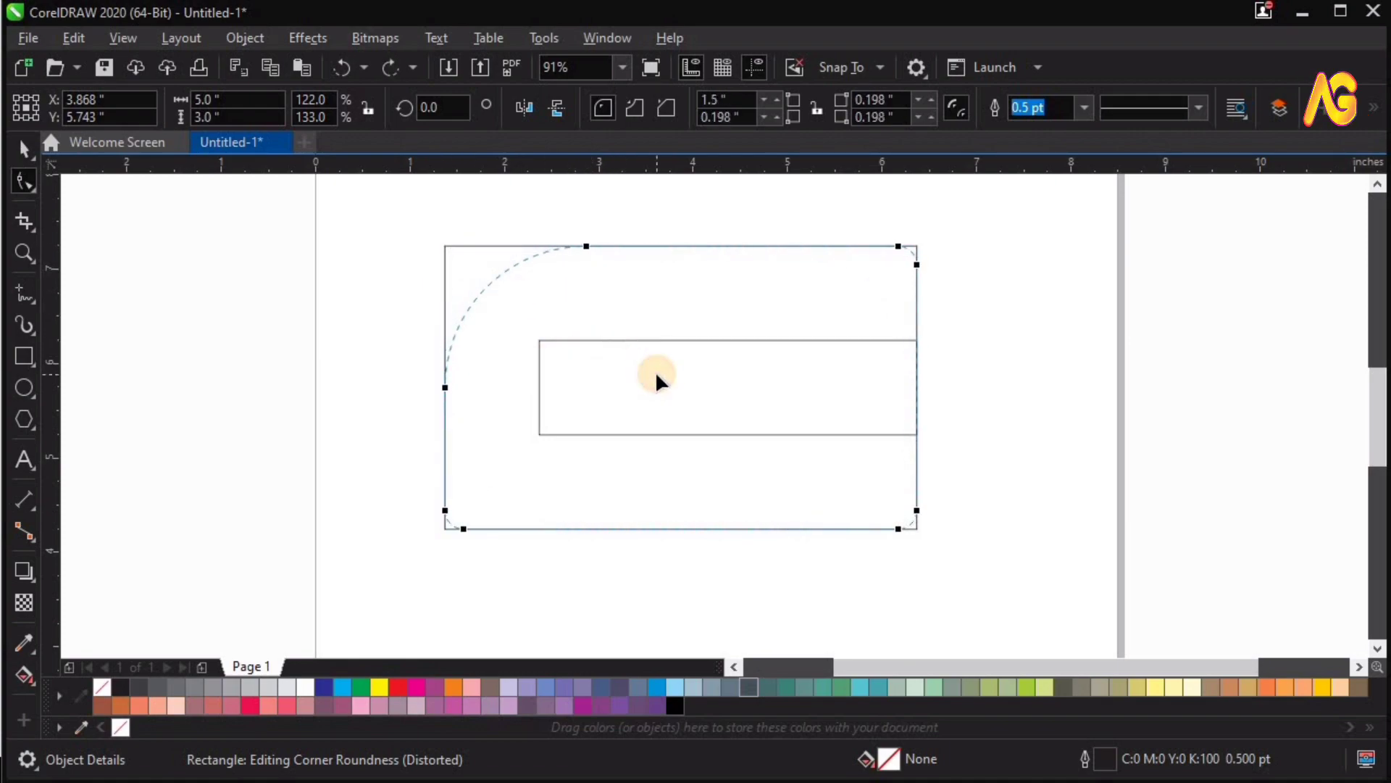
key(ctrl+z)
drag(444, 247, 749, 371)
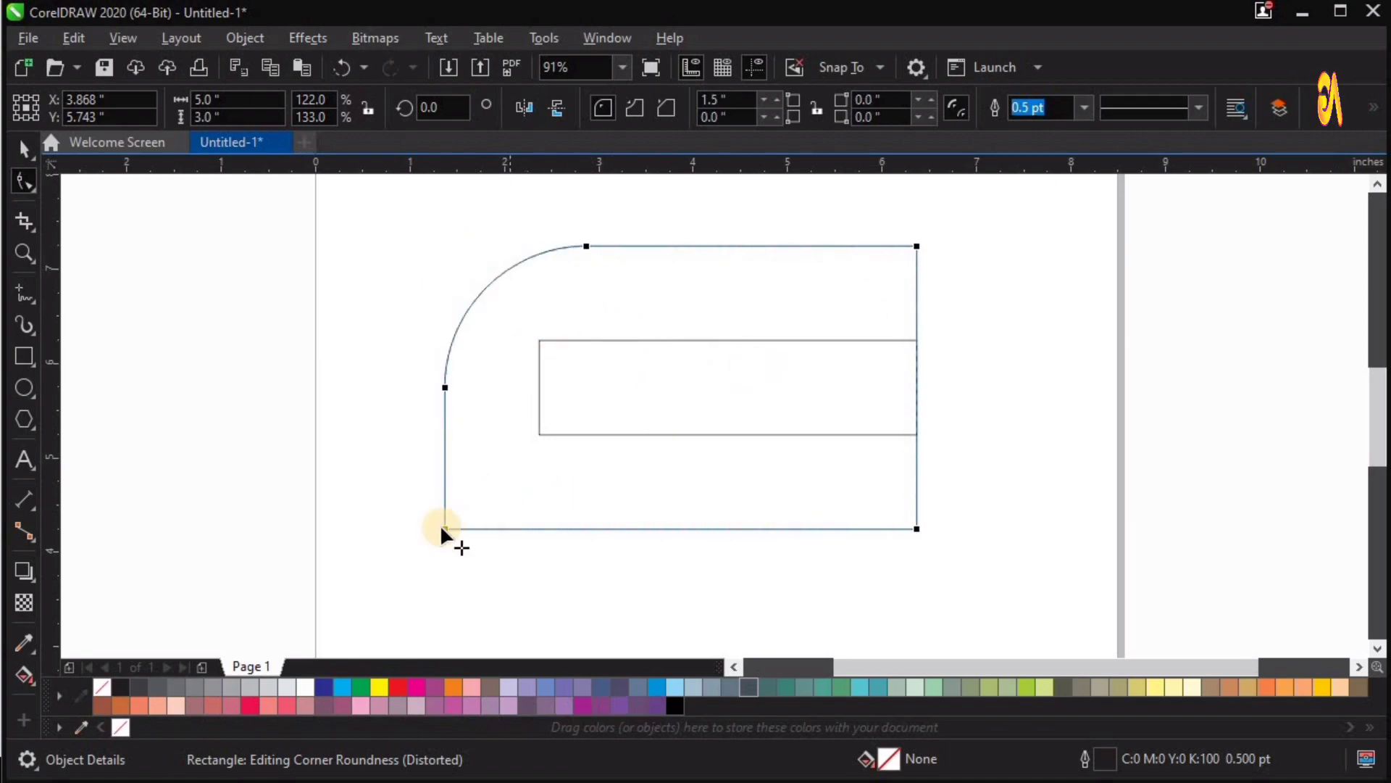
drag(442, 530, 666, 414)
key(space)
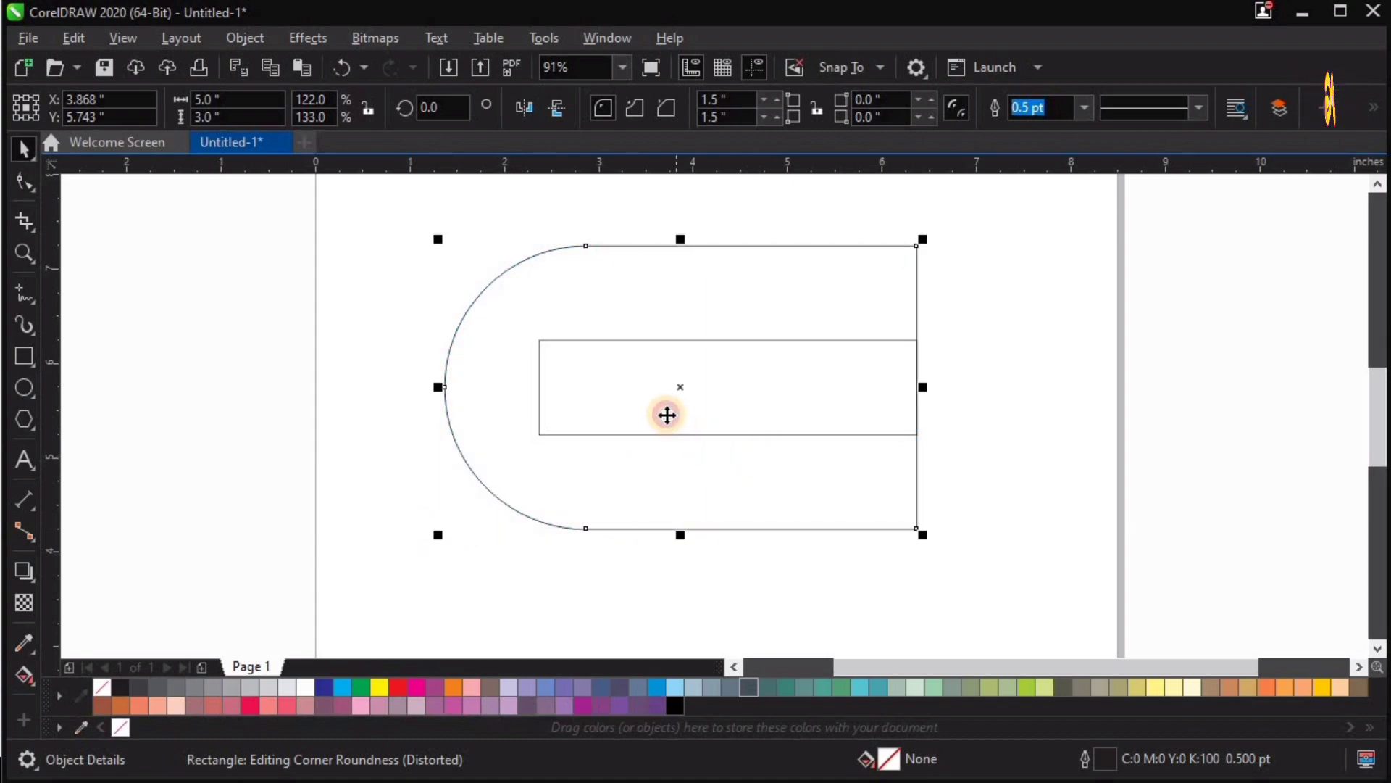
Round the two left corners of the inner 4 by 1 inch rectangle fully into a semicircular end
click(667, 415)
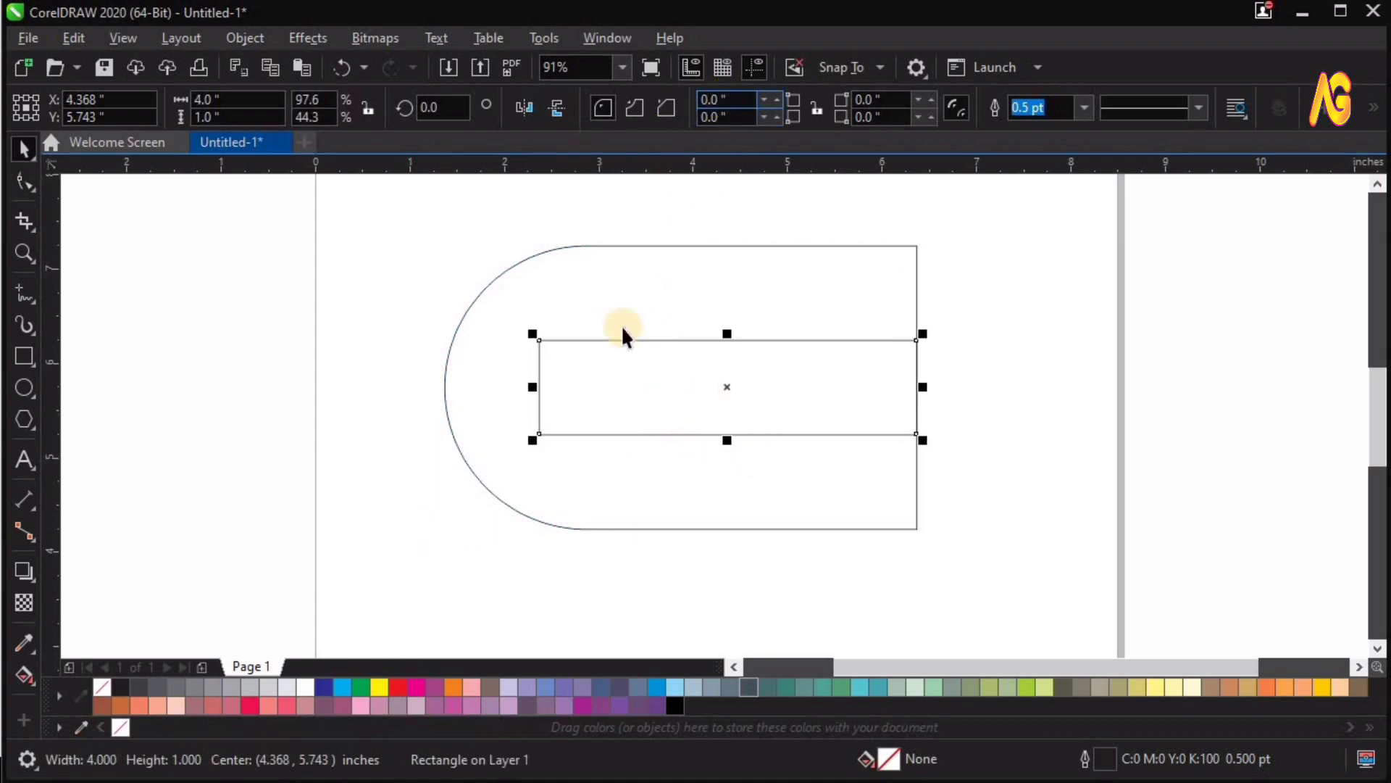
drag(540, 339, 771, 433)
drag(539, 434, 818, 433)
key(space)
click(1090, 472)
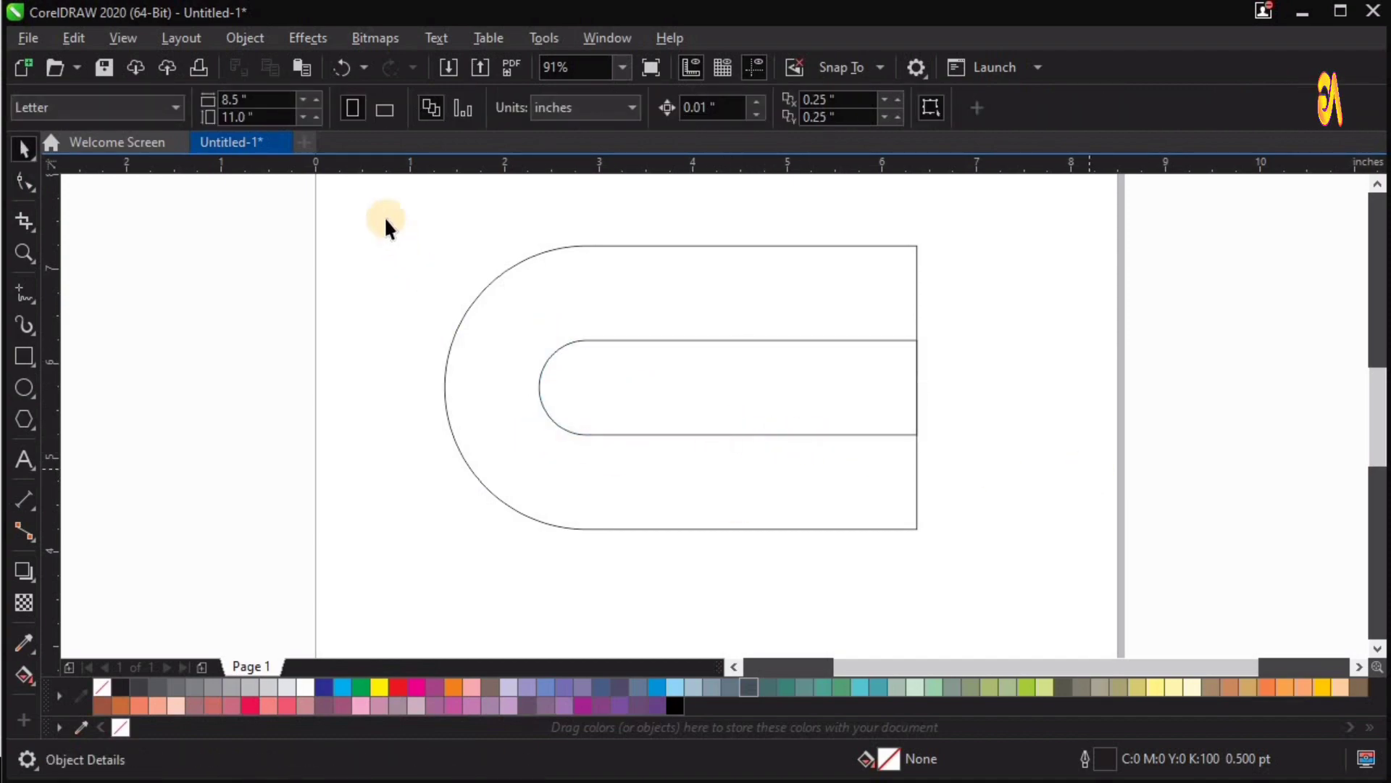
Cut the inner shape out of the outer one and place a copy of the resulting U-shape directly below it
drag(386, 217, 1135, 613)
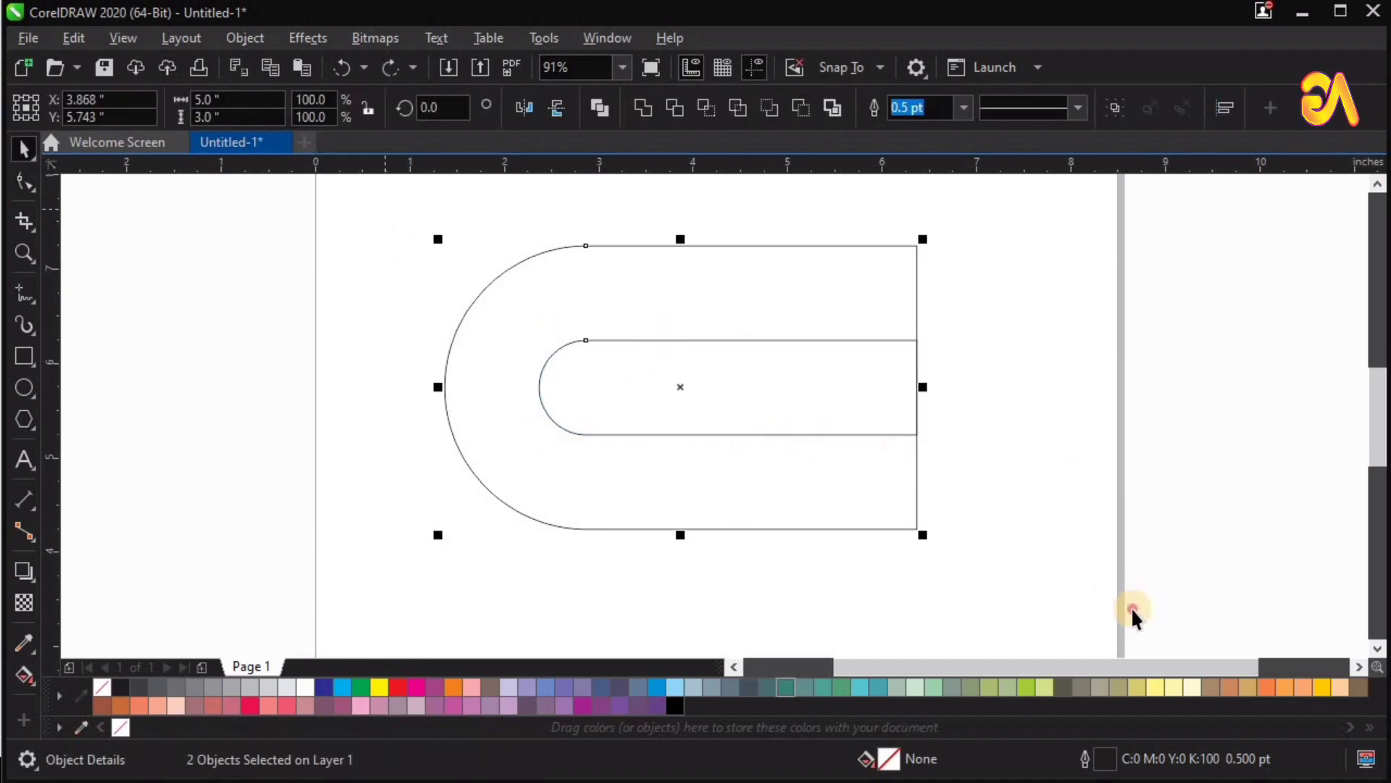
click(797, 110)
drag(681, 279, 680, 559)
right_click(681, 558)
scroll(681, 559, down, 2)
drag(459, 397, 1157, 733)
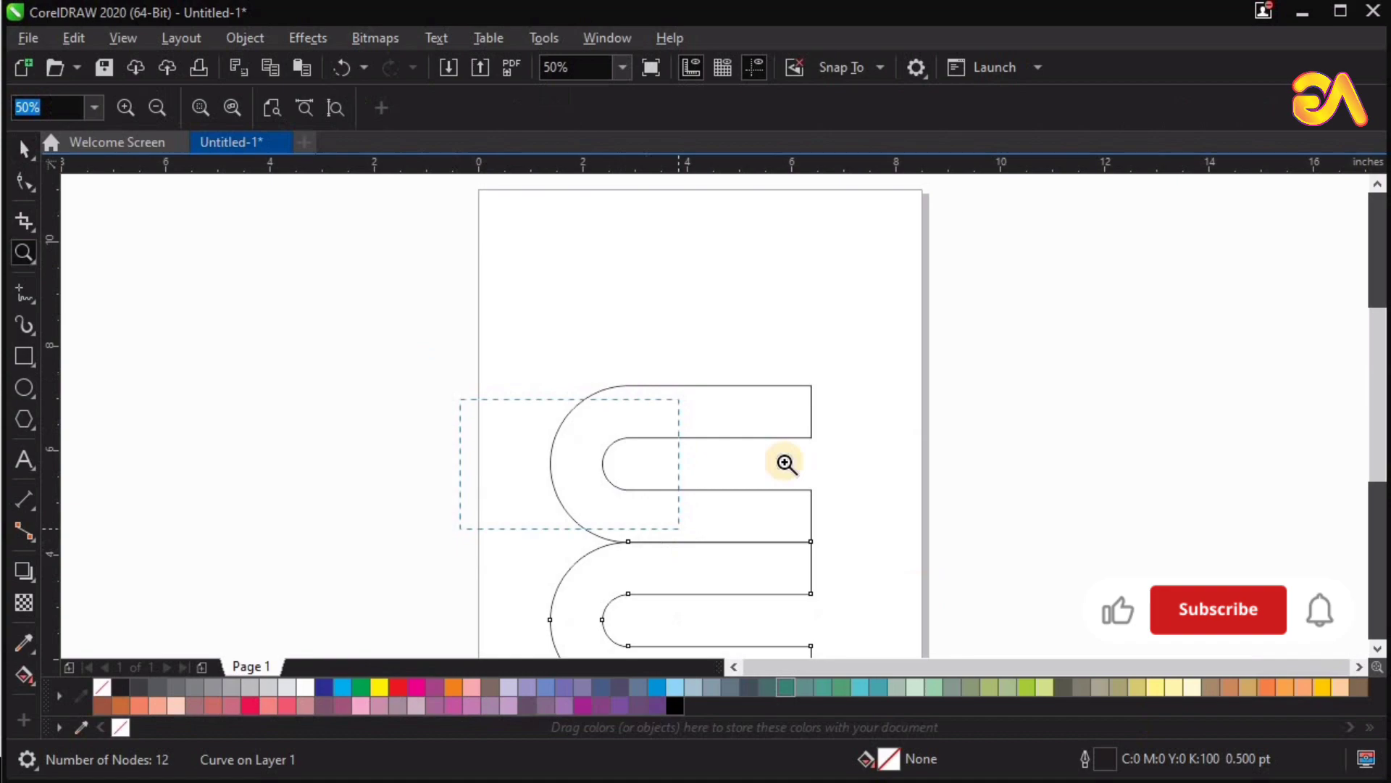
Move the lower copy up so its upper arm overlaps the original's lower arm, and mirror the copy horizontally
drag(535, 373, 543, 304)
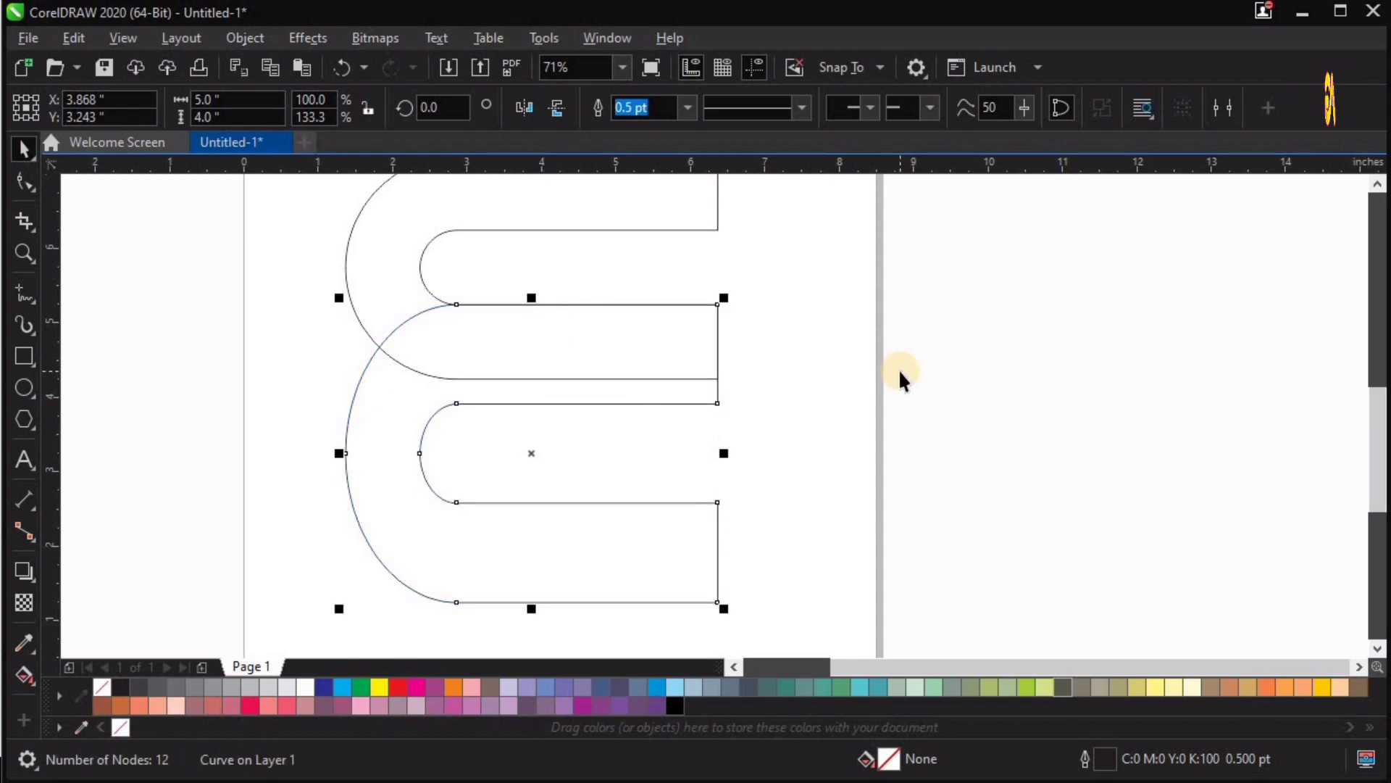
key(ctrl+z)
drag(537, 371, 541, 305)
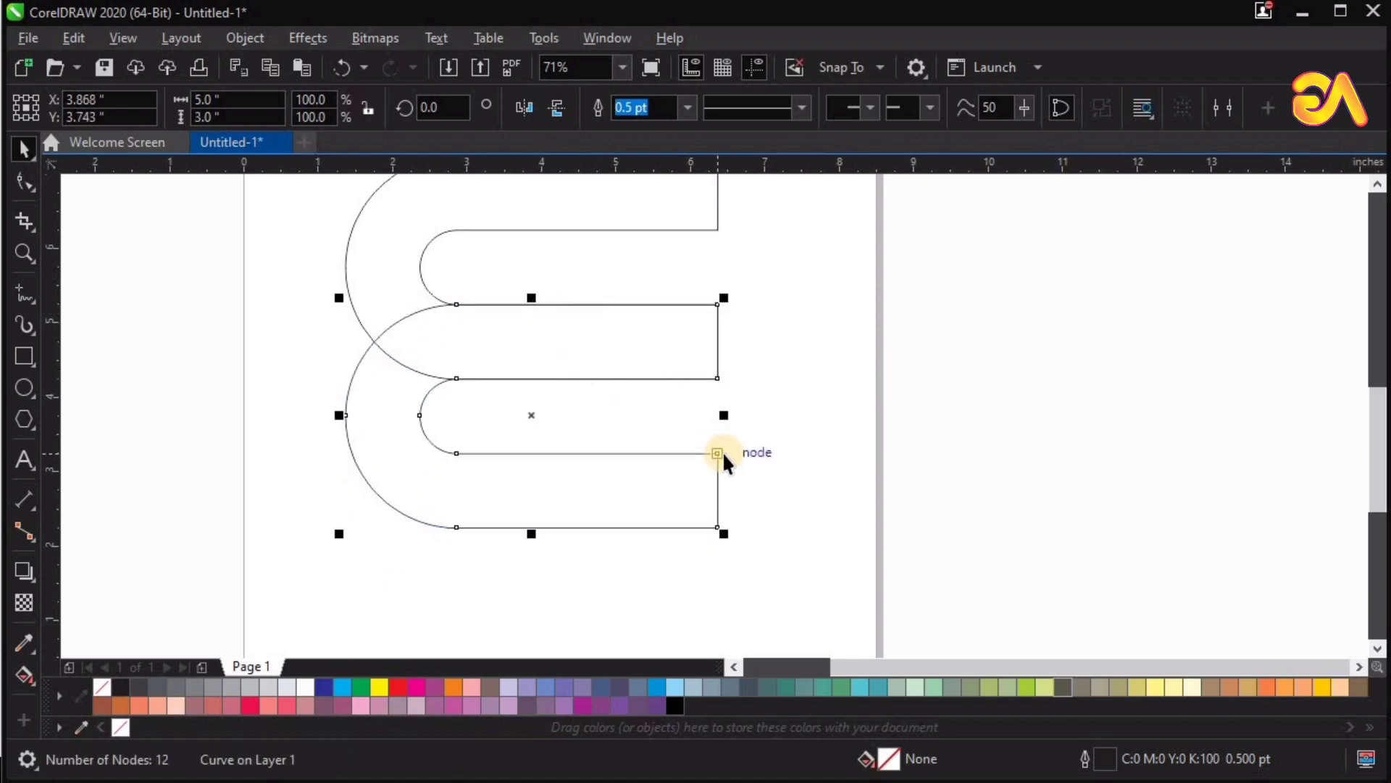
scroll(723, 450, up, 1)
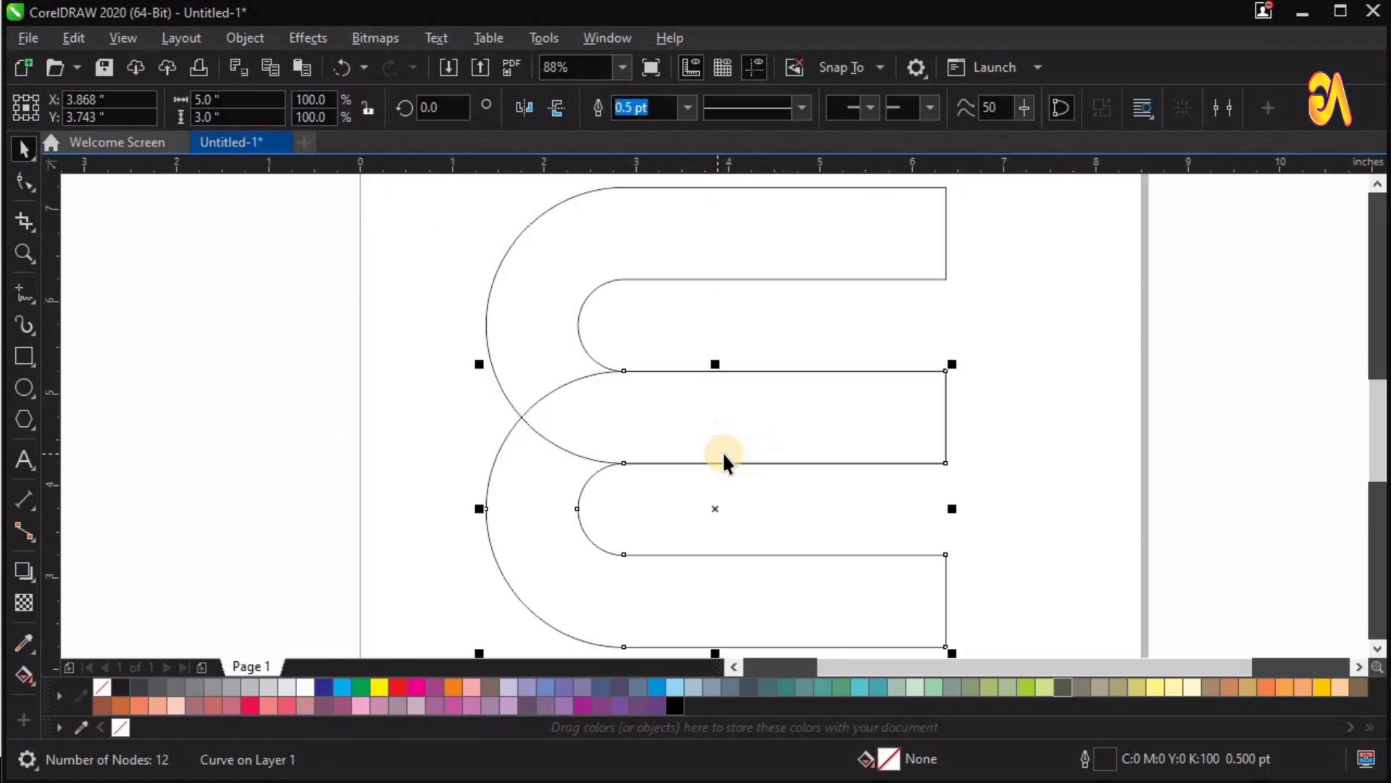
click(525, 109)
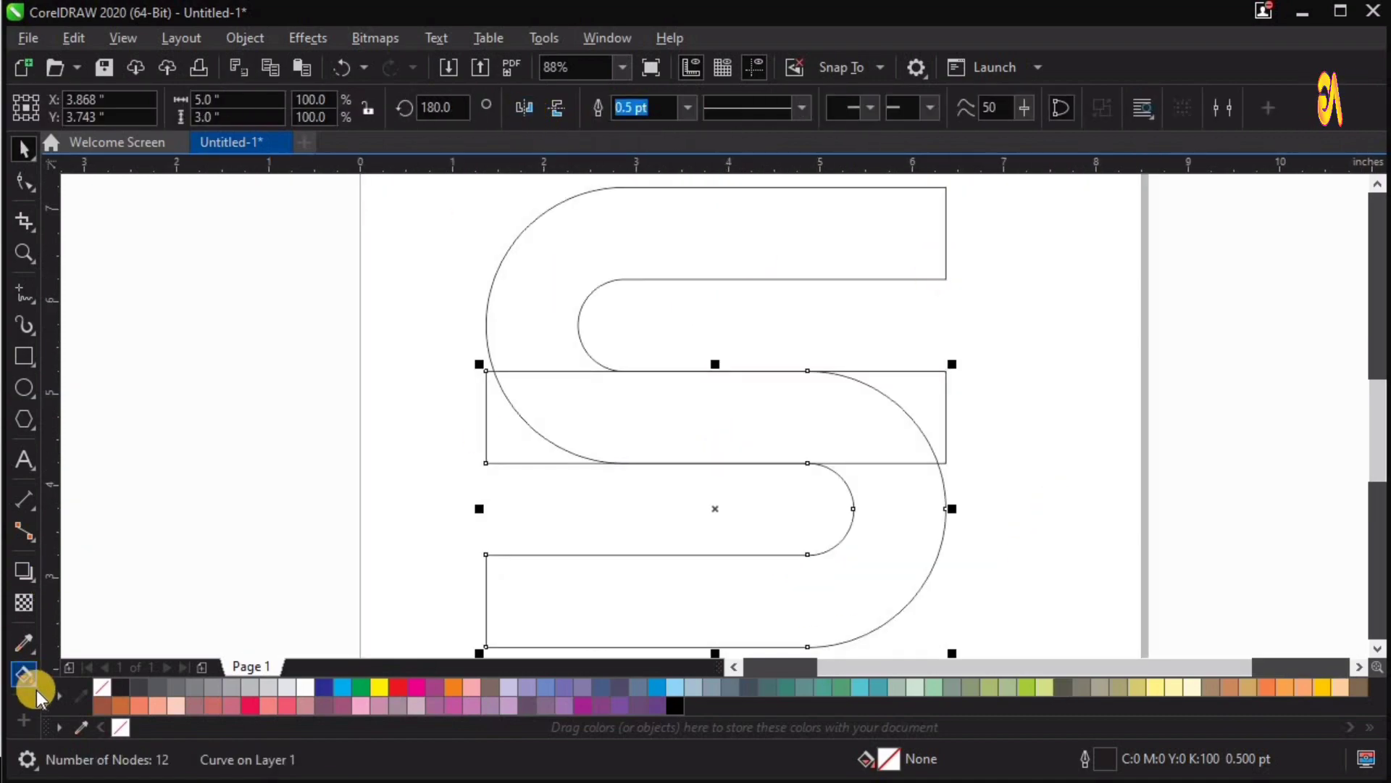
Smart Fill the middle, upper and lower regions of the S shape with pale green (C20 M0 Y20 K0)
click(33, 689)
click(84, 702)
click(668, 432)
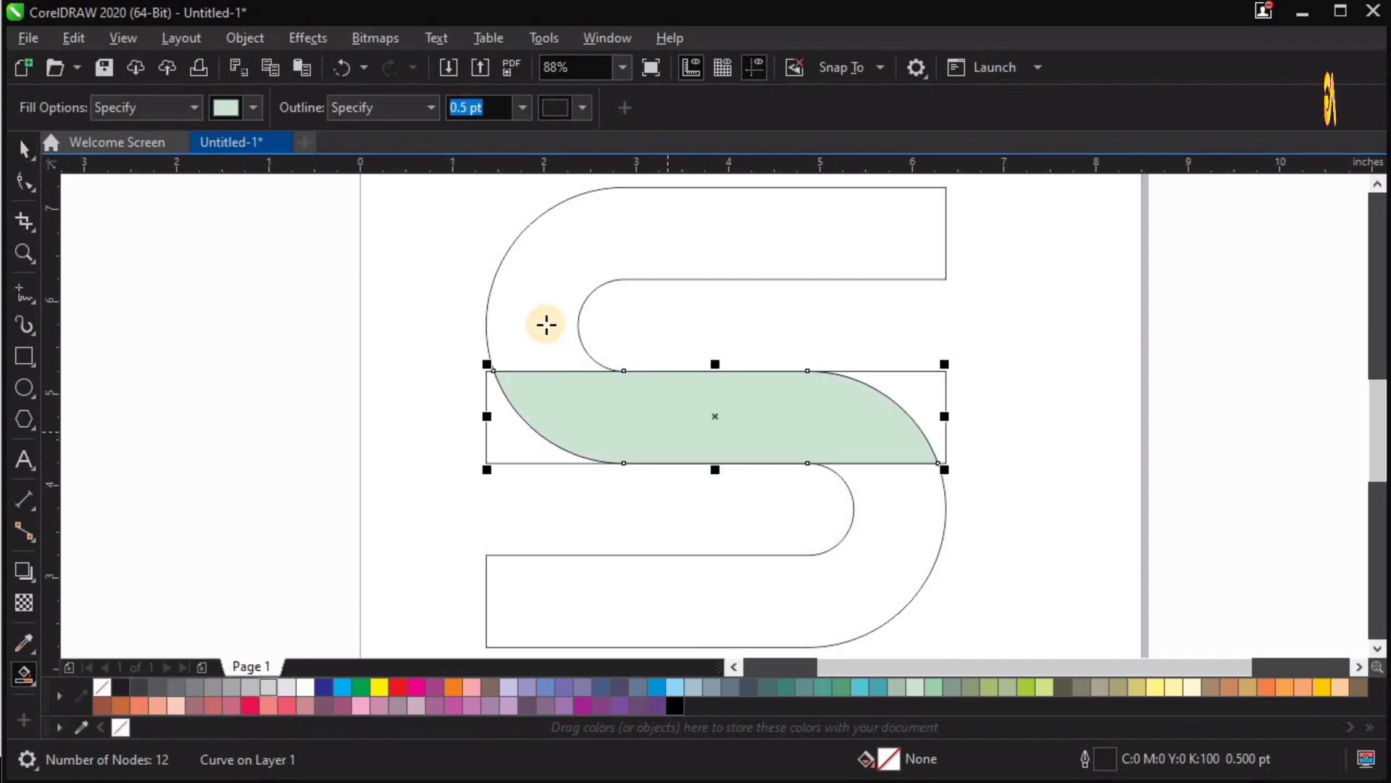
click(546, 320)
click(895, 548)
scroll(744, 513, down, 2)
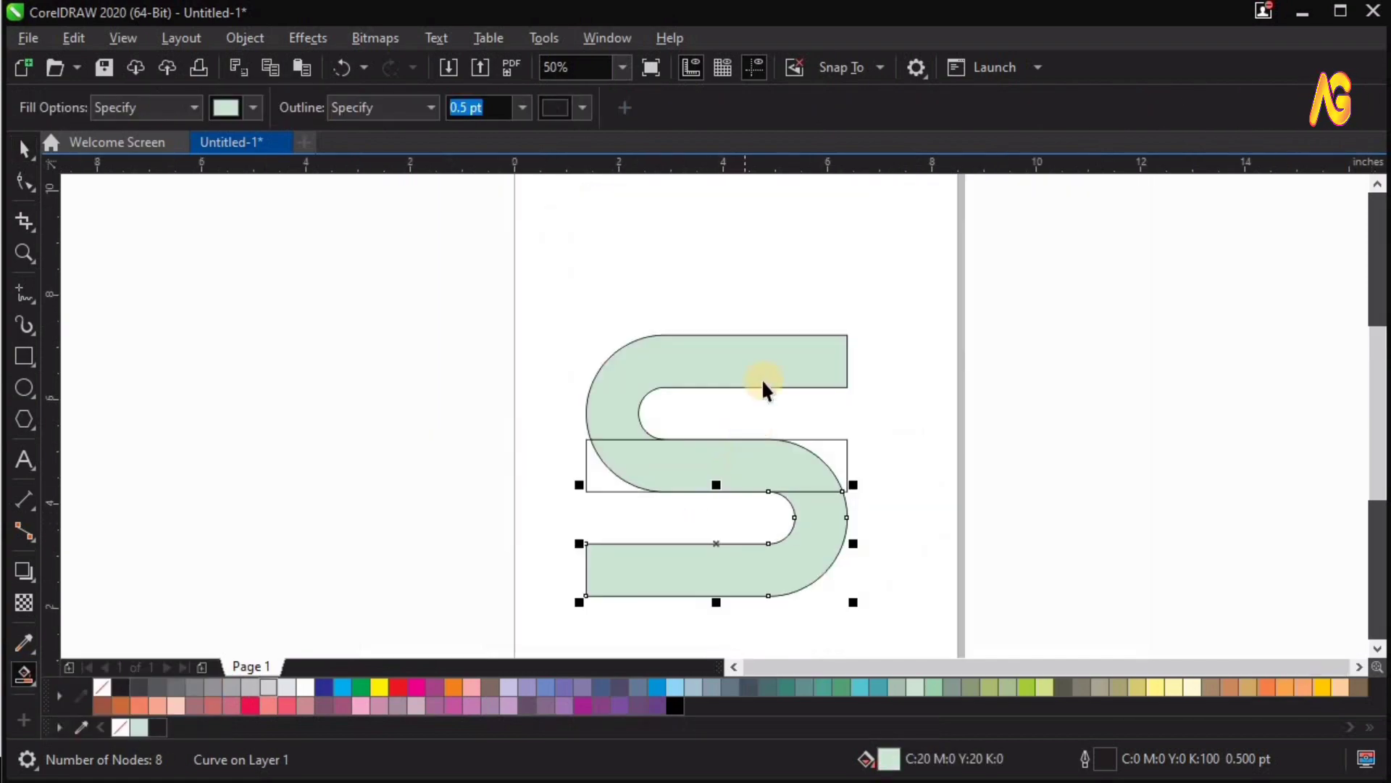
Move the three filled pieces off the page to its right side and delete the leftover construction outlines
key(space)
click(764, 381)
shift+click(769, 461)
shift+click(812, 543)
drag(1001, 569, 1189, 576)
drag(916, 254, 491, 640)
key(Delete)
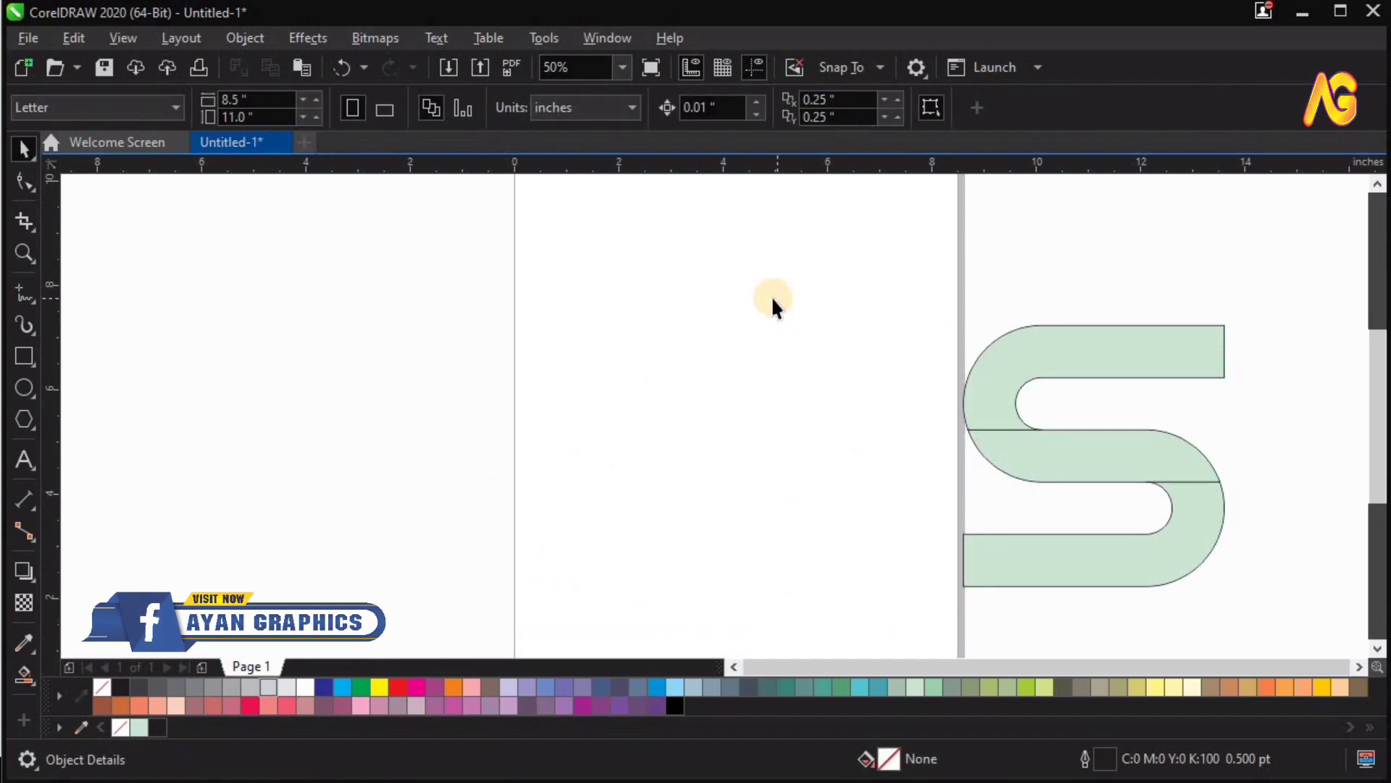
Weld the three green pieces into a single S shape
key(F4)
key(ctrl+a)
click(644, 107)
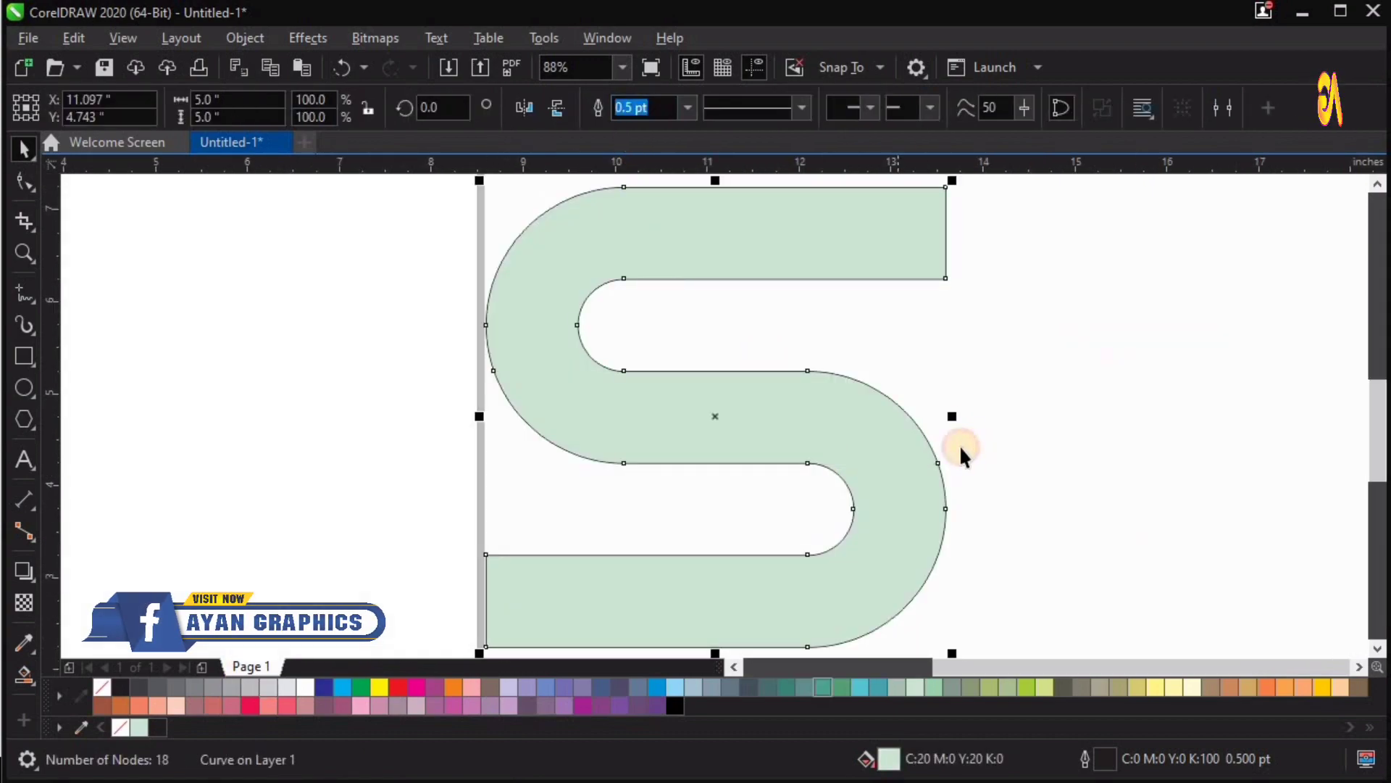
click(959, 445)
scroll(961, 446, down, 2)
key(z)
mouse_move(583, 240)
mouse_down()
mouse_move(994, 542)
mouse_move(1157, 619)
mouse_up()
key(space)
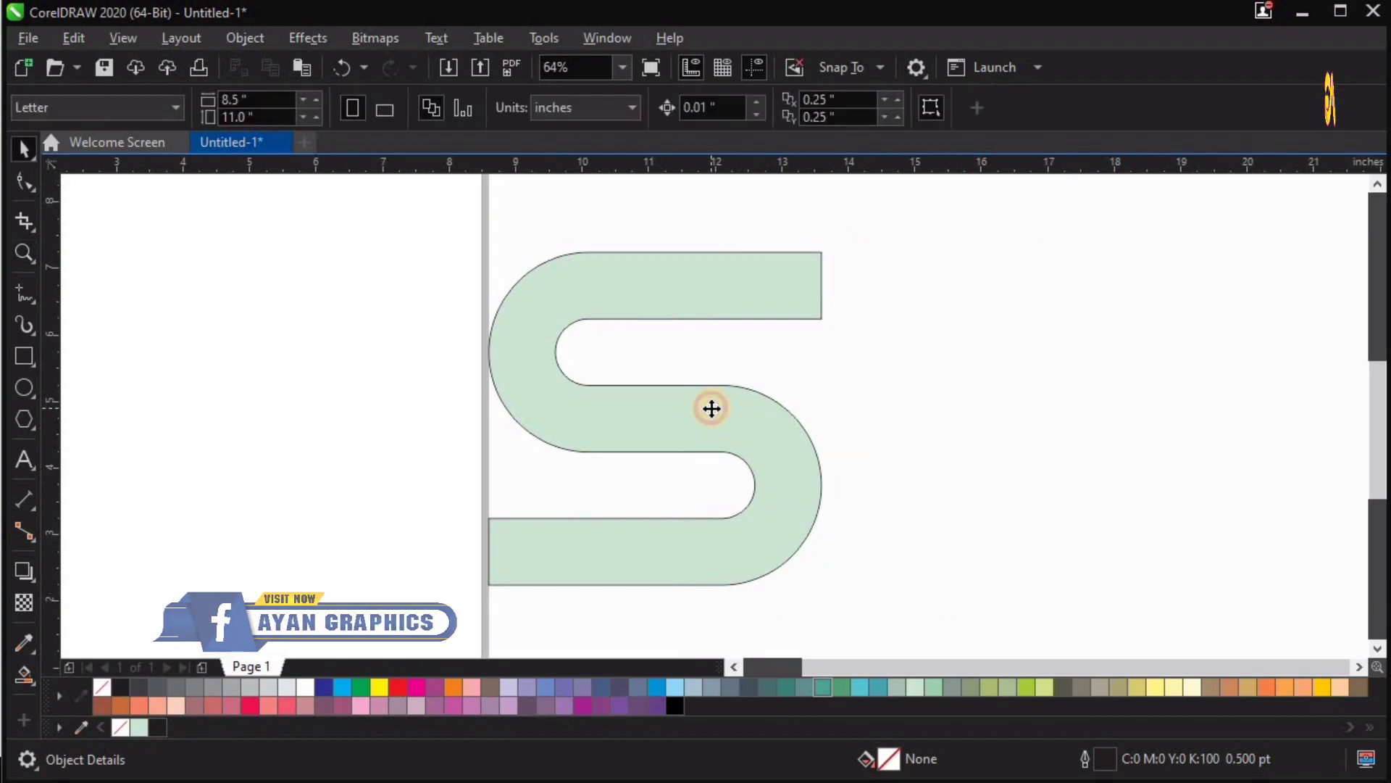
Nudge the nodes of the S shape's left curve slightly to the right, inward of the straight end
click(711, 407)
click(923, 407)
click(560, 390)
click(29, 190)
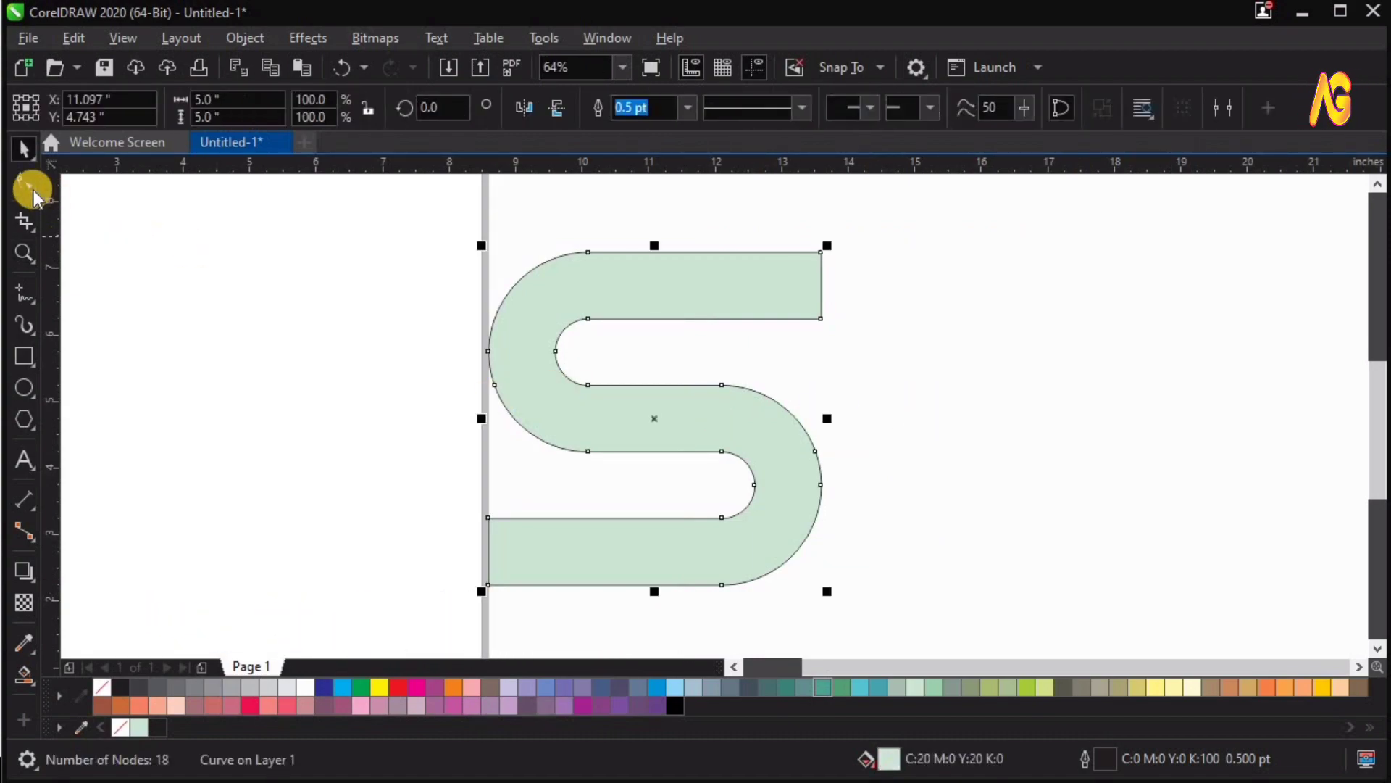
click(500, 301)
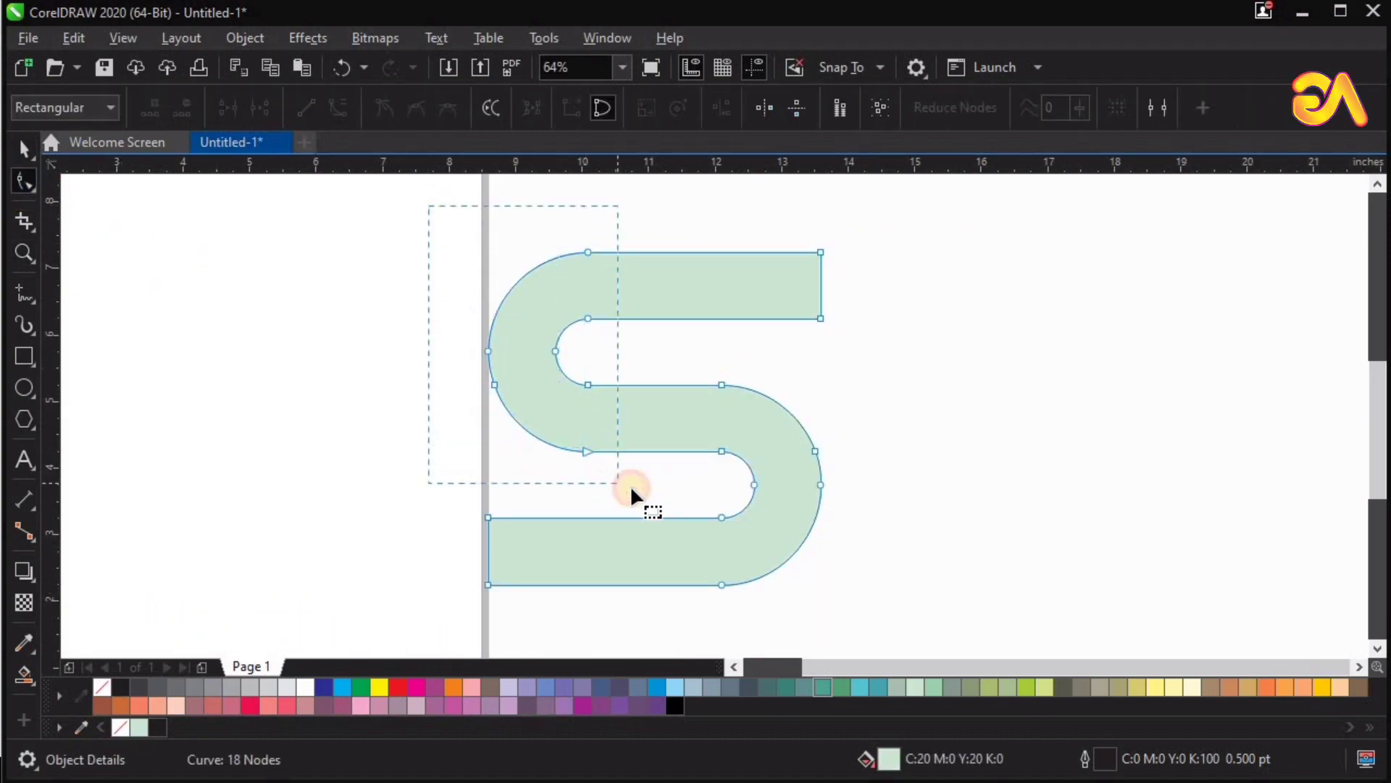
drag(630, 488, 630, 488)
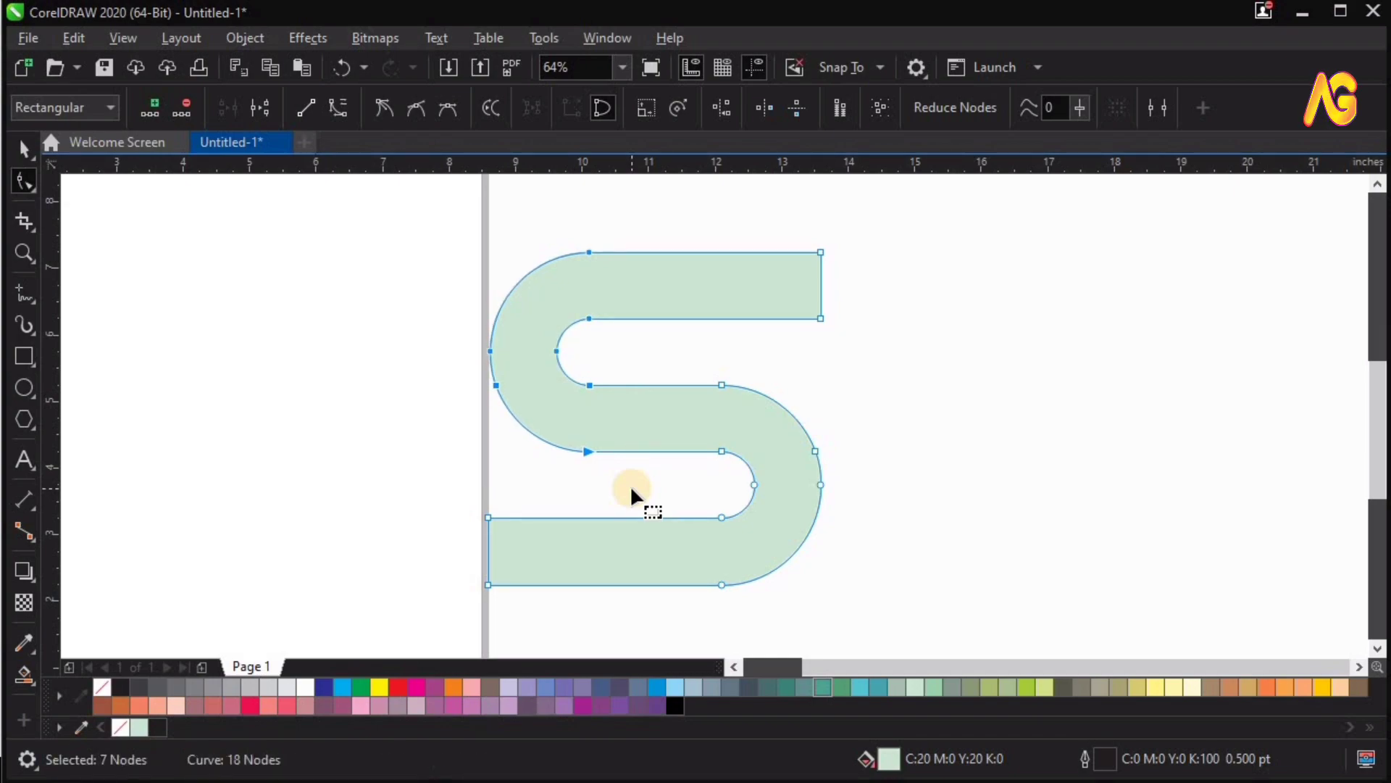
key(Right)
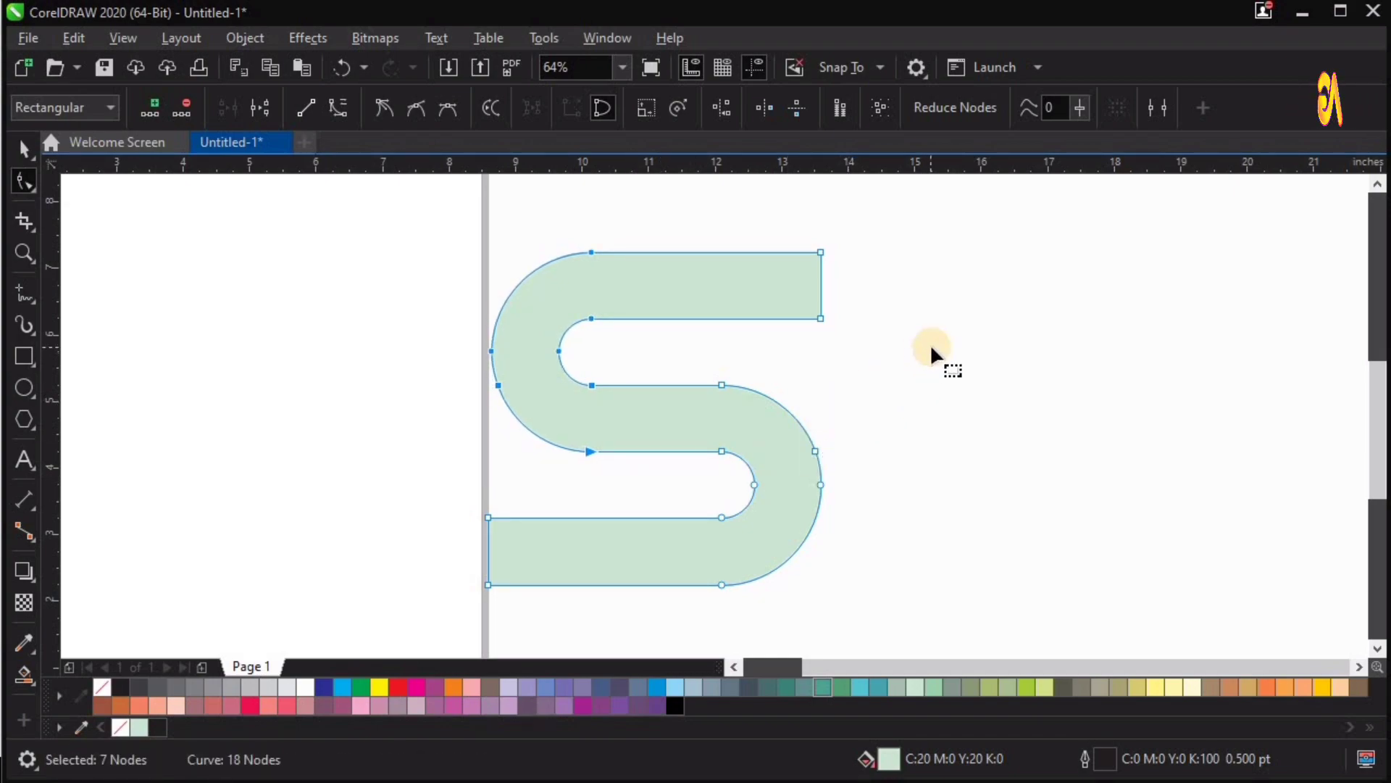
Nudge the seven nodes of the S shape's right curve slightly to the left to match the opposite curve
drag(662, 586, 663, 586)
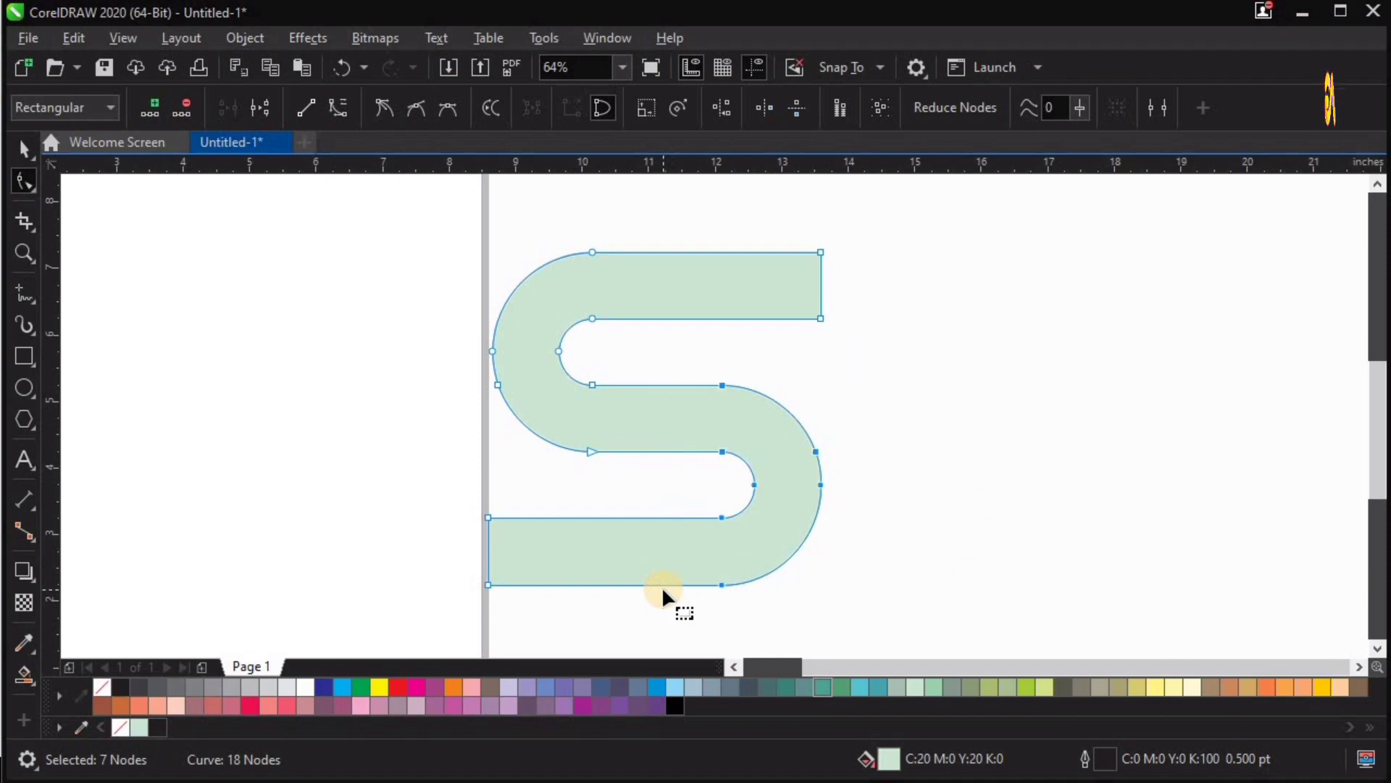
key(Left)
key(Left)
key(Left)
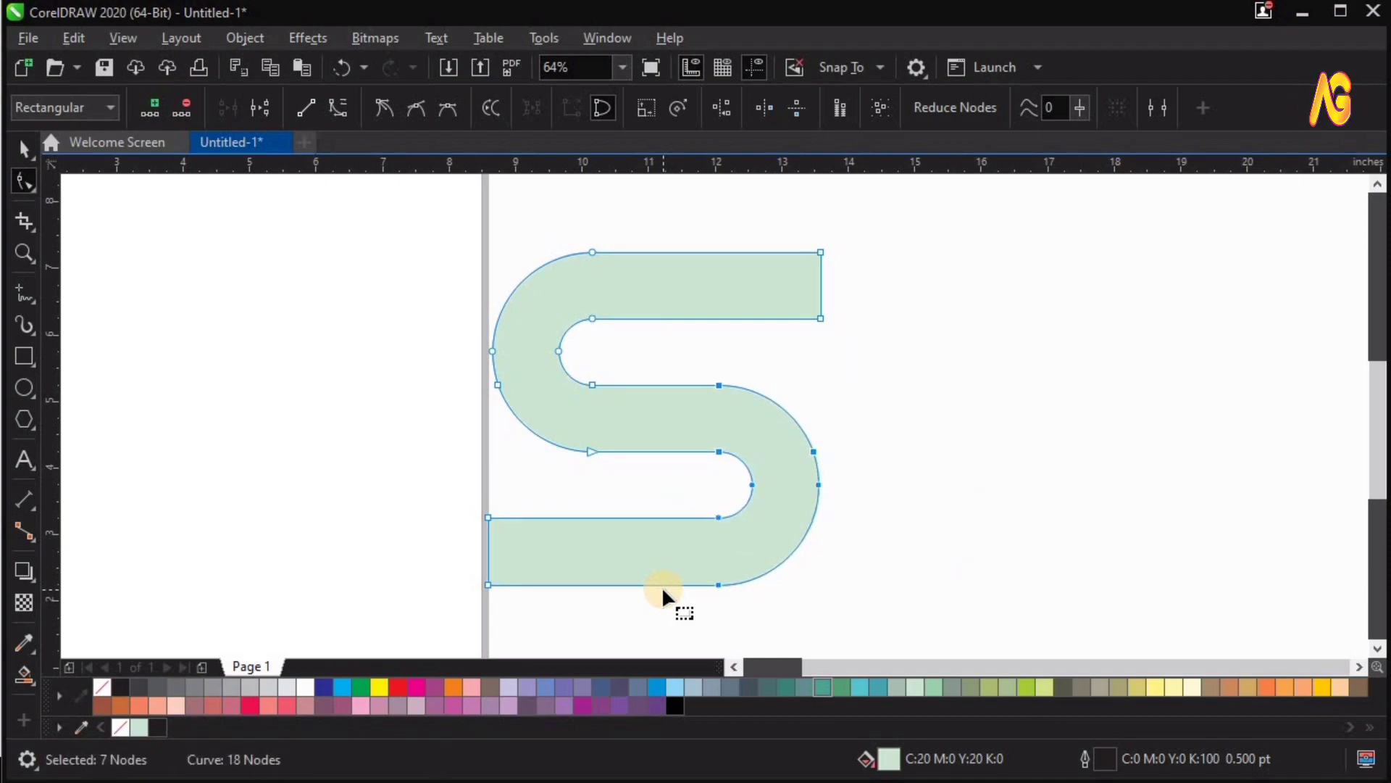
key(Left)
key(space)
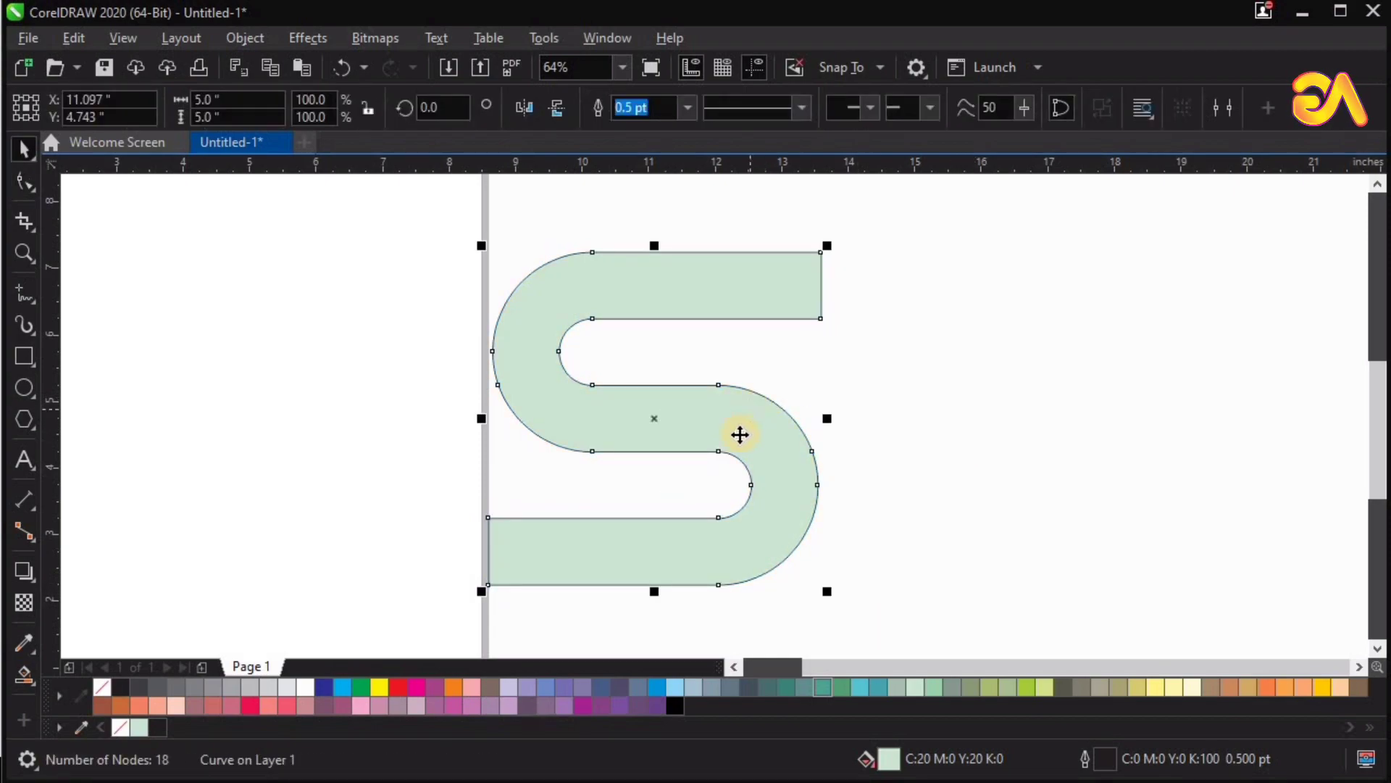
Move the S shape up and to the right, clear of the page edge
scroll(740, 435, down, 1)
key(space)
key(space)
drag(691, 432, 757, 289)
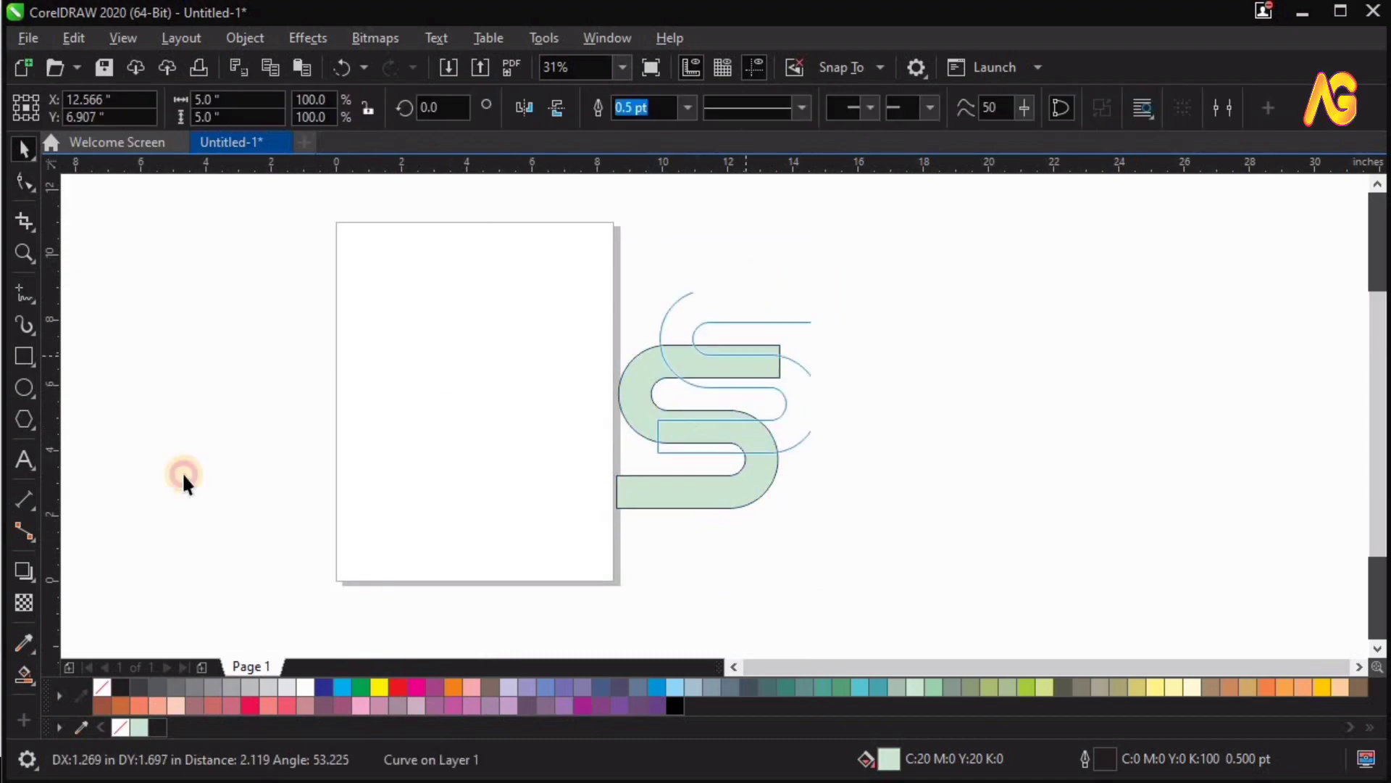
Draw a circle below and to the right of the S shape and set its size to 10 by 10 inches
click(25, 387)
drag(961, 390, 1165, 594)
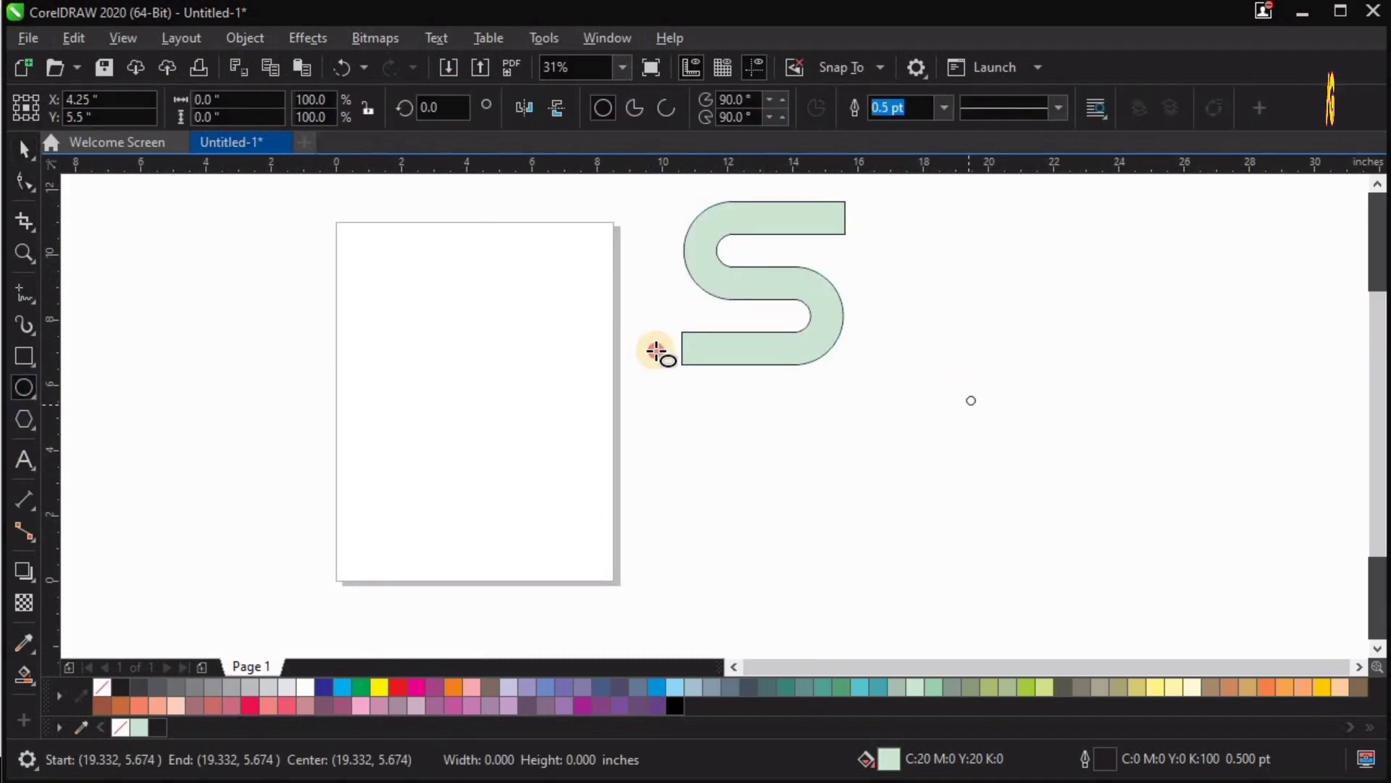
click(232, 101)
text(10)
key(Tab)
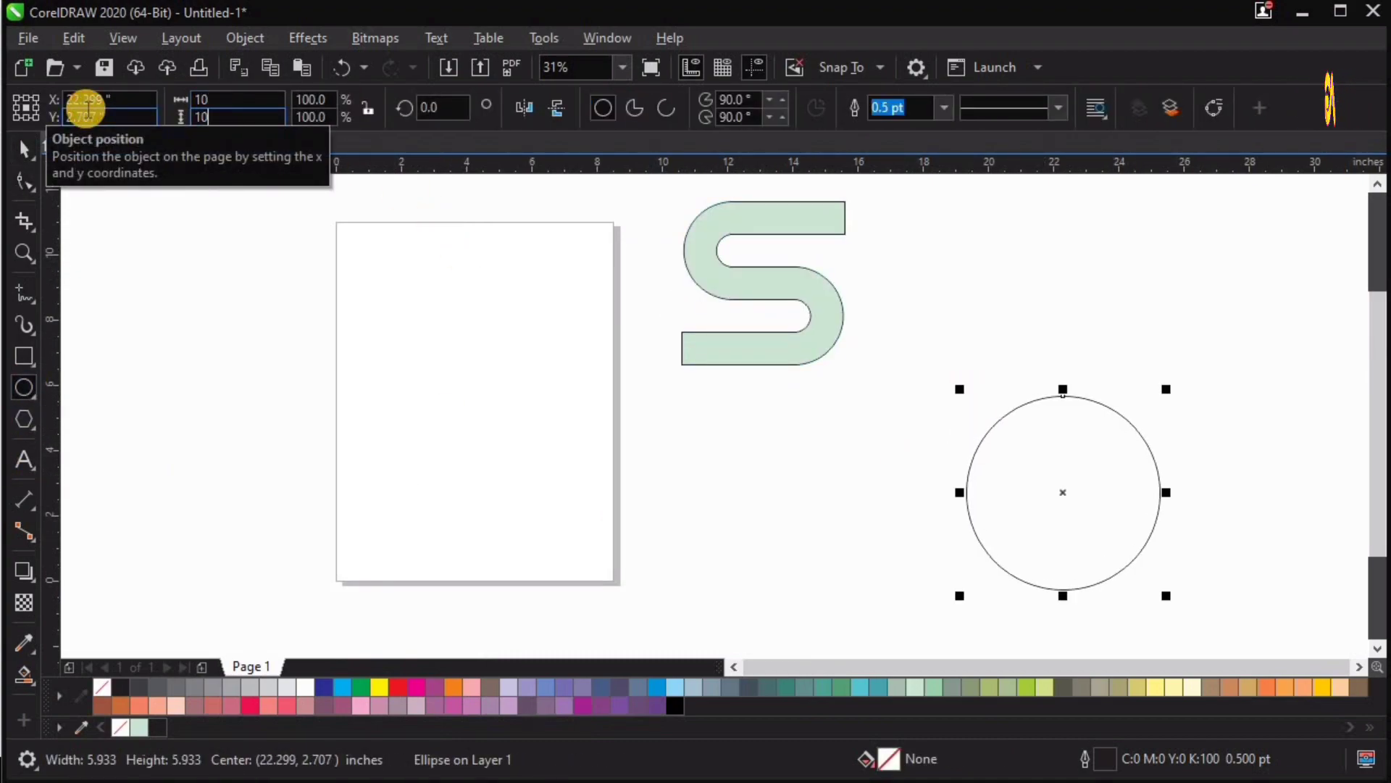
key(Return)
Create a smaller concentric copy of the circle and set its size to 6 by 6 inches
drag(1232, 324, 1203, 353)
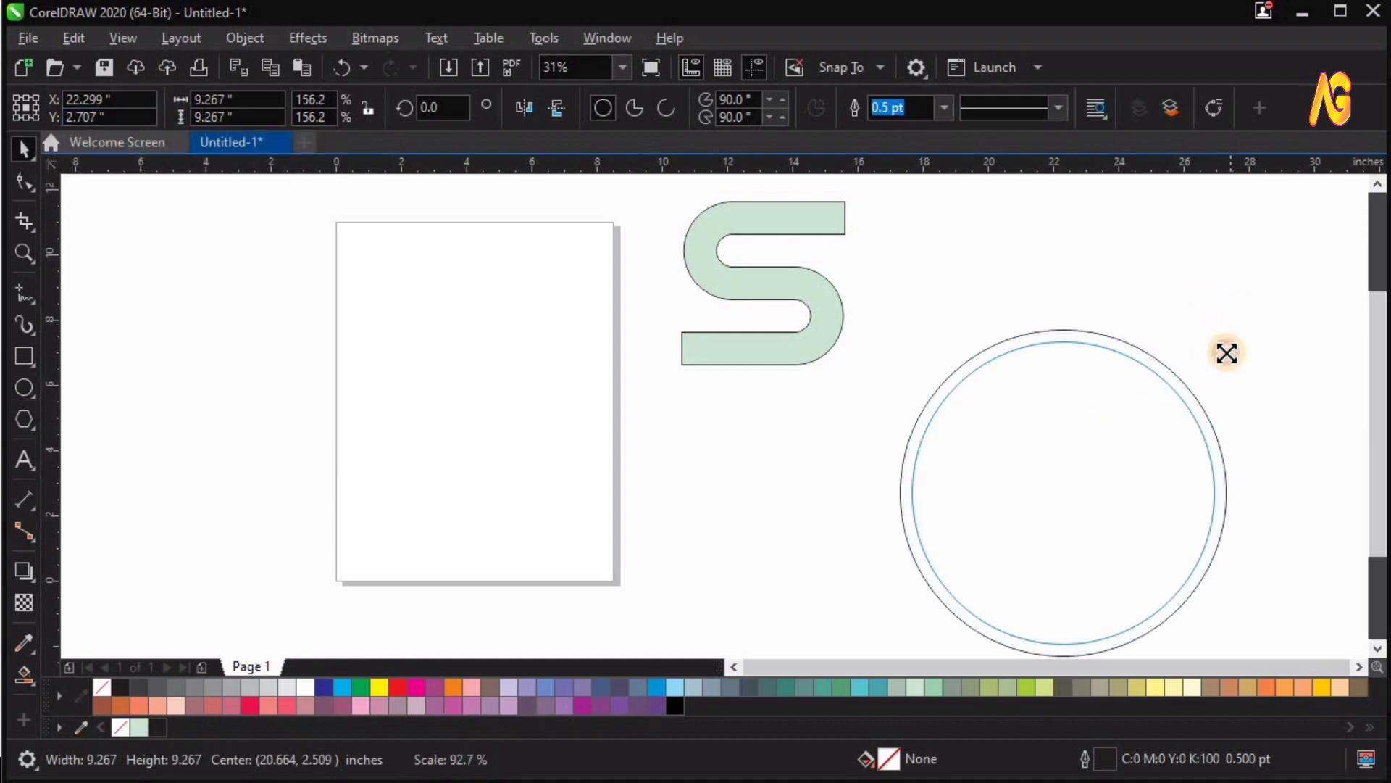
click(232, 100)
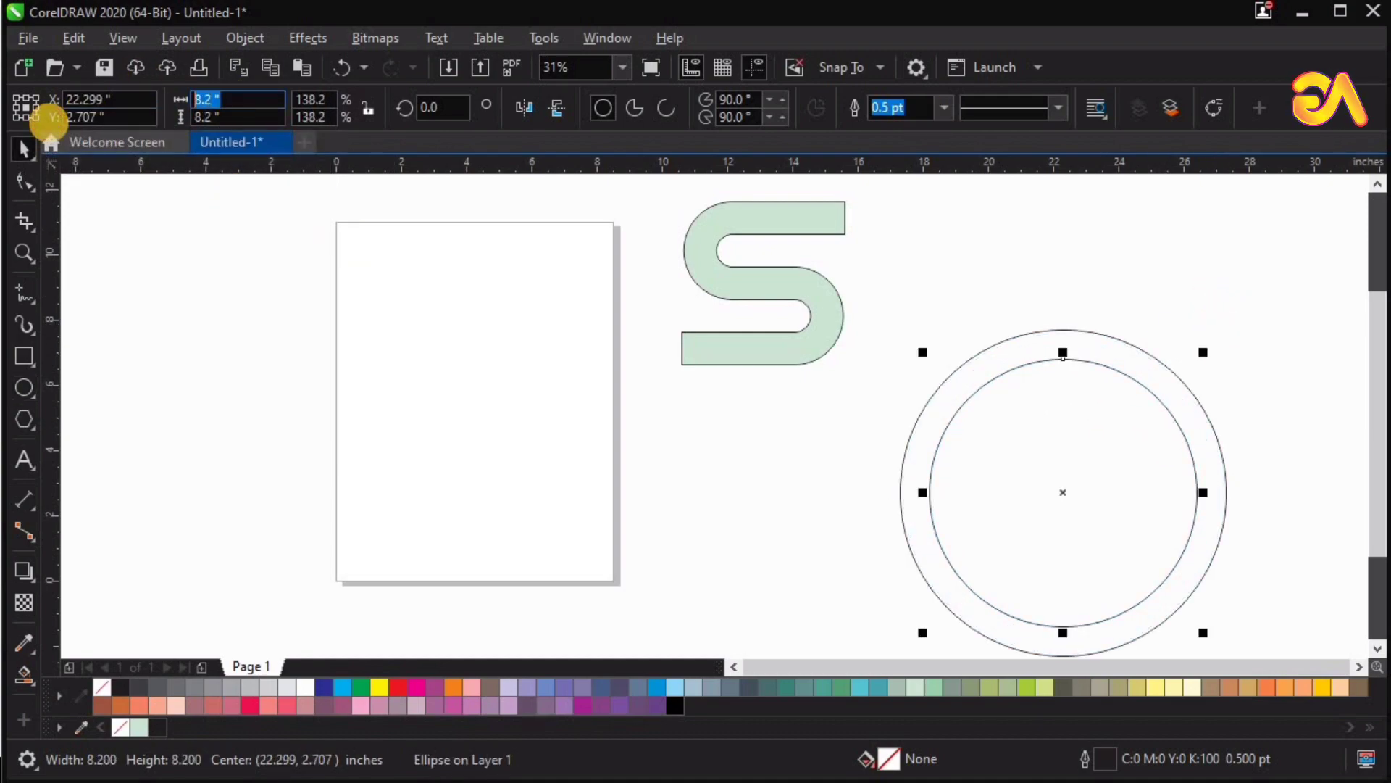
text(6)
key(Tab)
text(6)
key(Return)
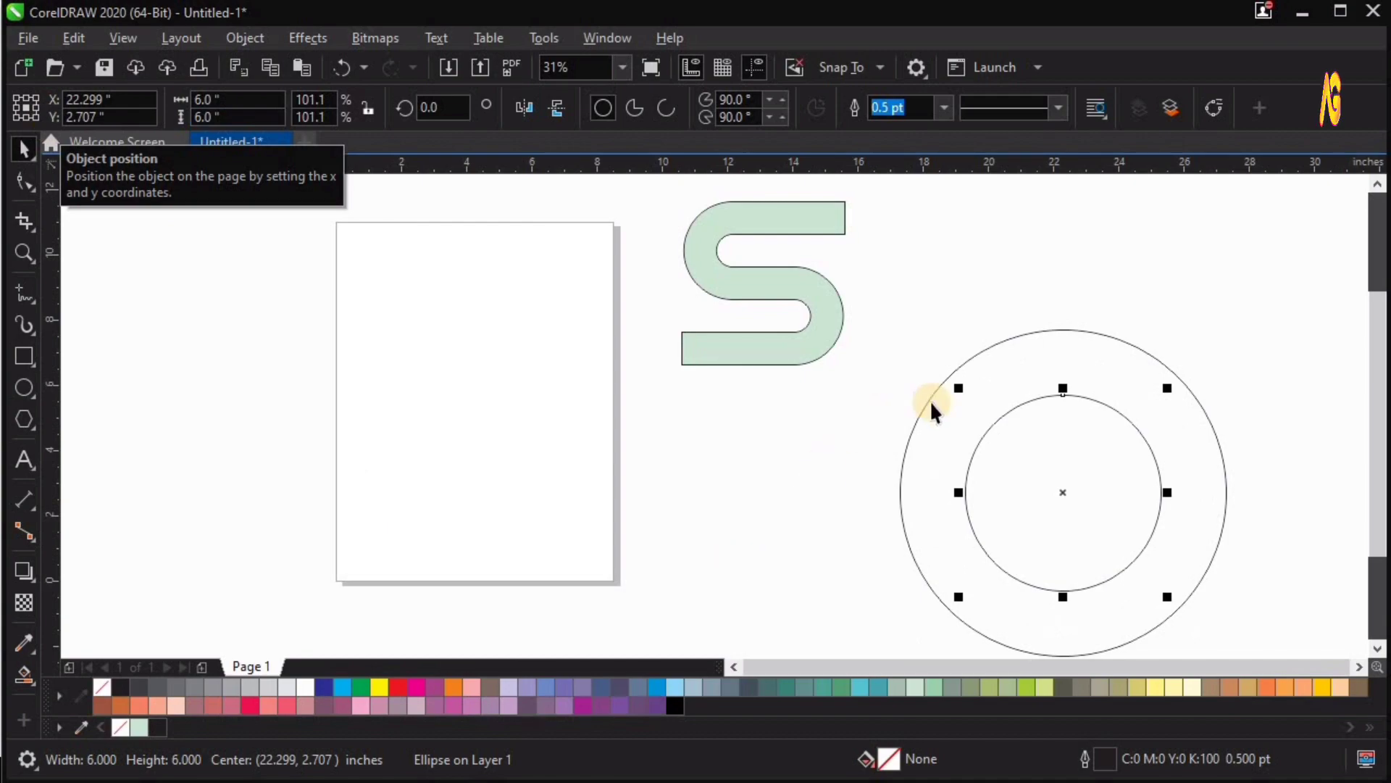
Cut the 6 inch circle out of the 10 inch circle to form a ring
shift+click(1032, 365)
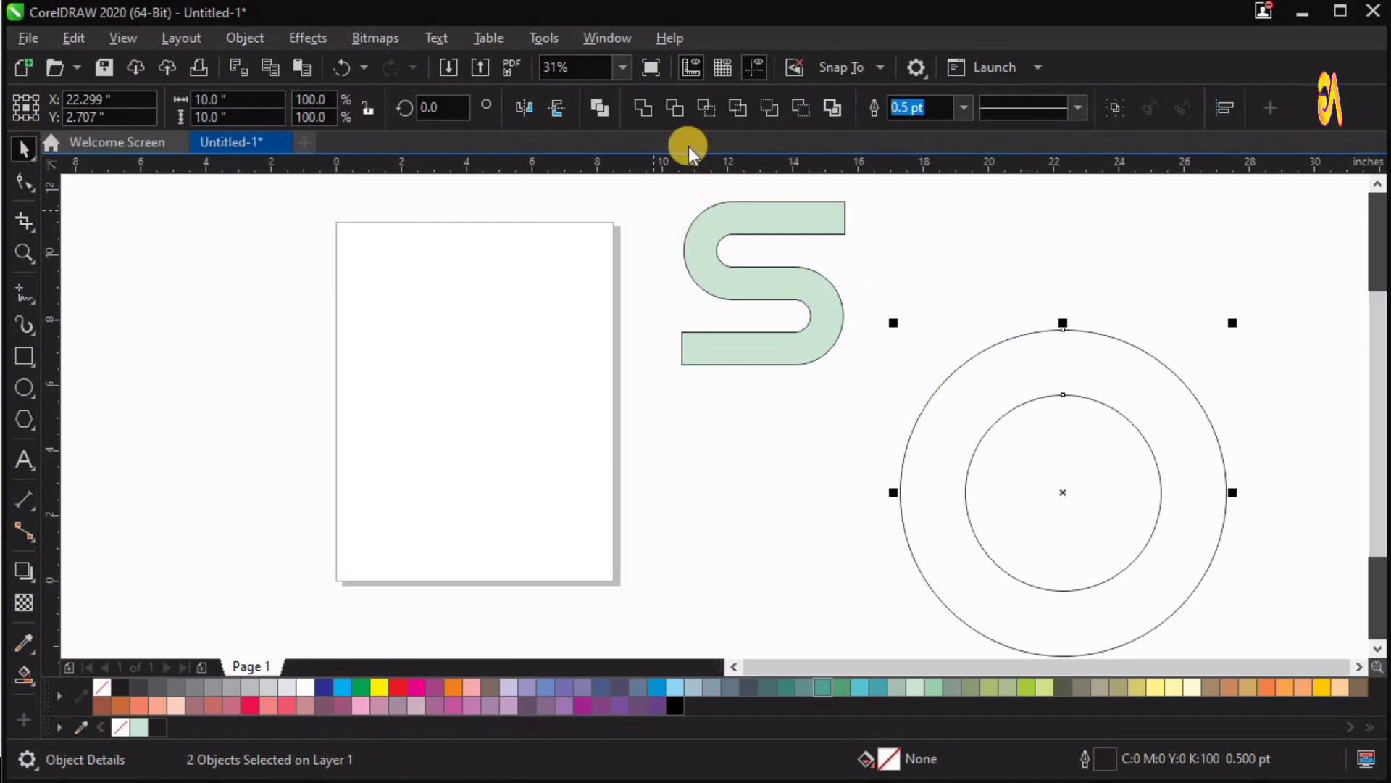
click(1151, 283)
drag(1129, 466, 923, 489)
key(ctrl+z)
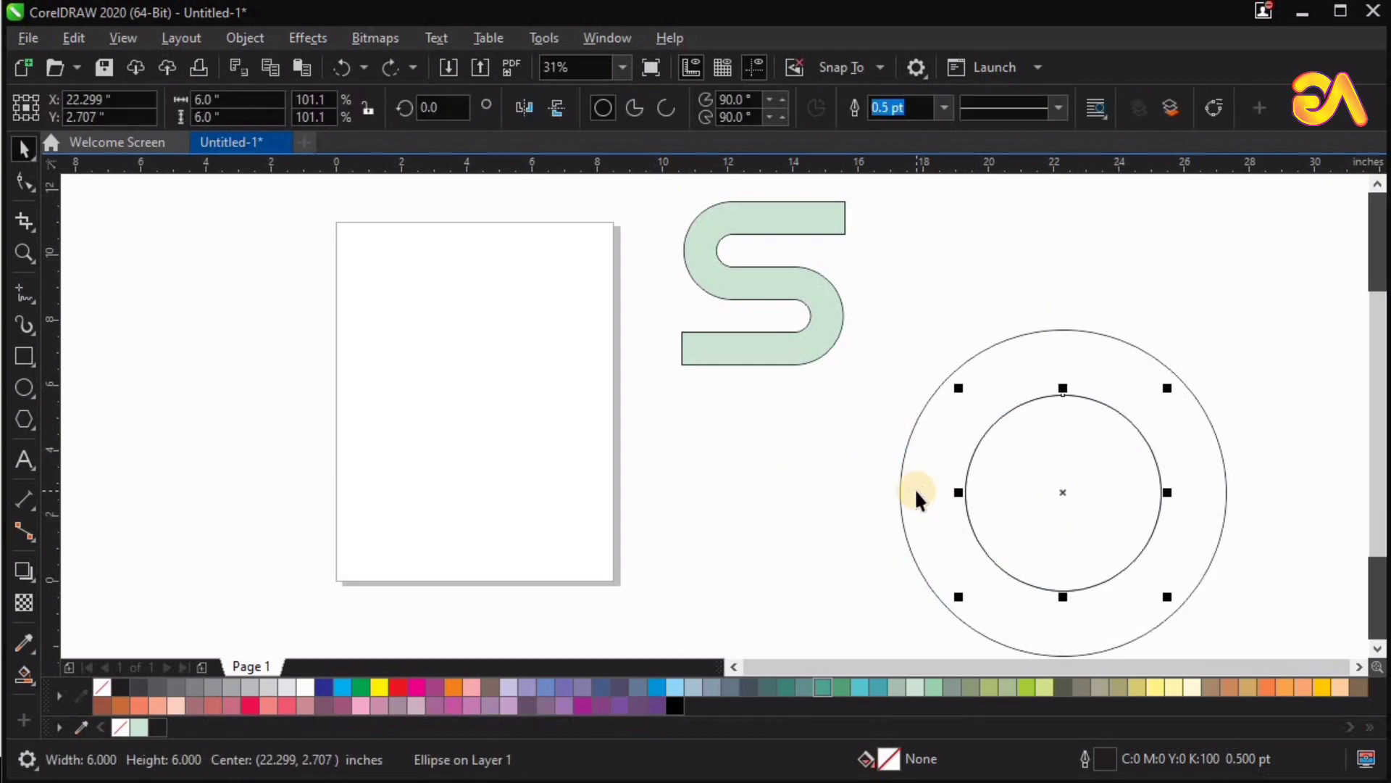
click(914, 488)
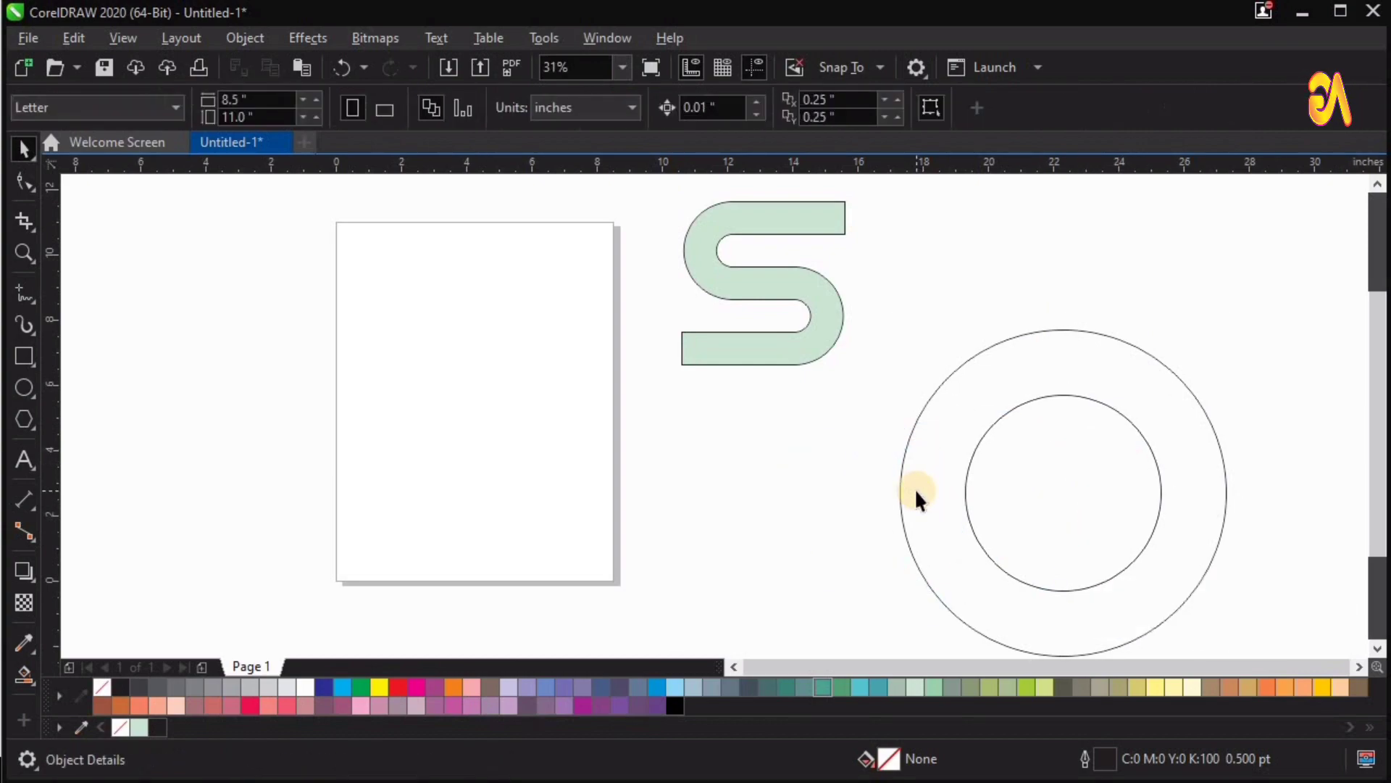
Draw a straight horizontal line about 17.36 inches long that crosses the whole ring and extends beyond both sides
click(36, 305)
click(133, 316)
drag(760, 478, 1212, 478)
drag(1325, 477, 1332, 479)
key(space)
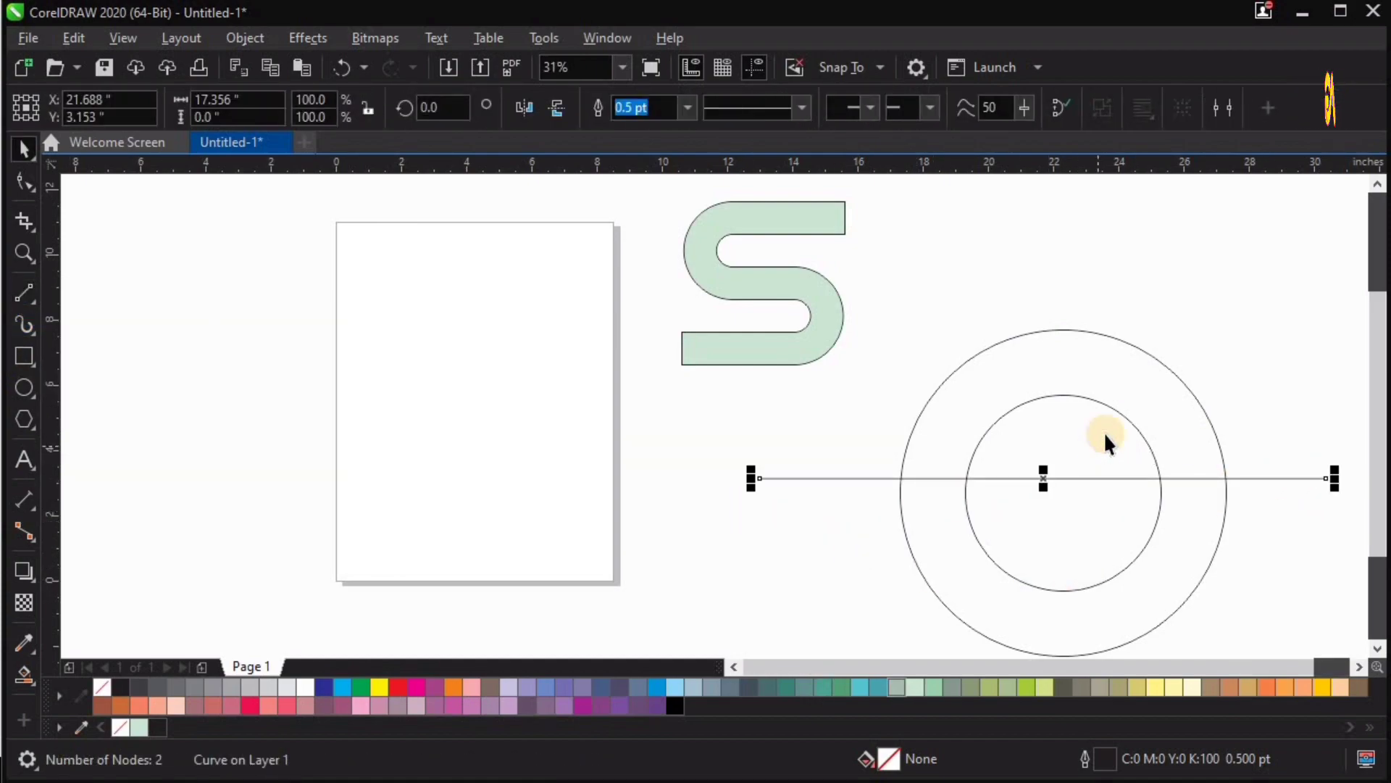
Align the horizontal line with the ring's centre both horizontally and vertically
shift+click(1128, 420)
key(c)
key(e)
key(F2)
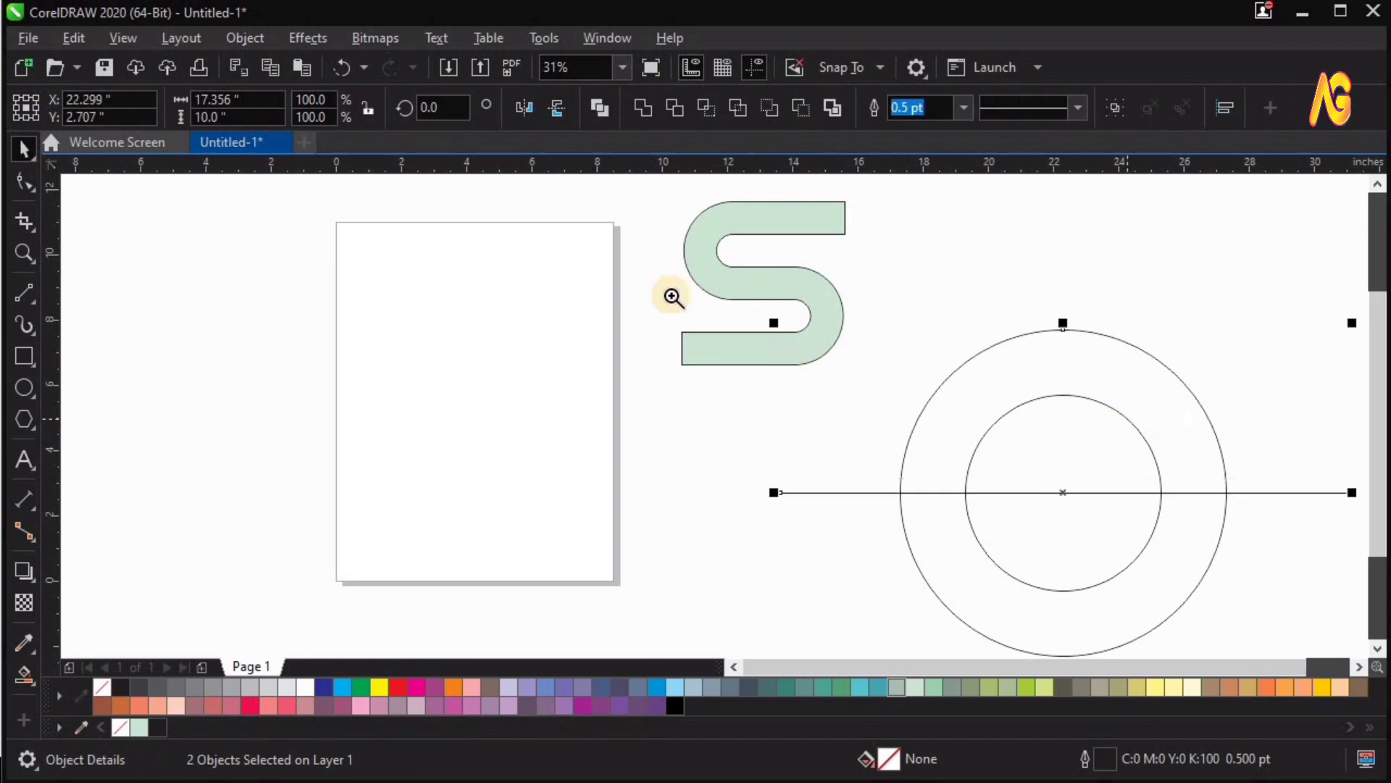
drag(674, 298, 1098, 529)
click(1097, 529)
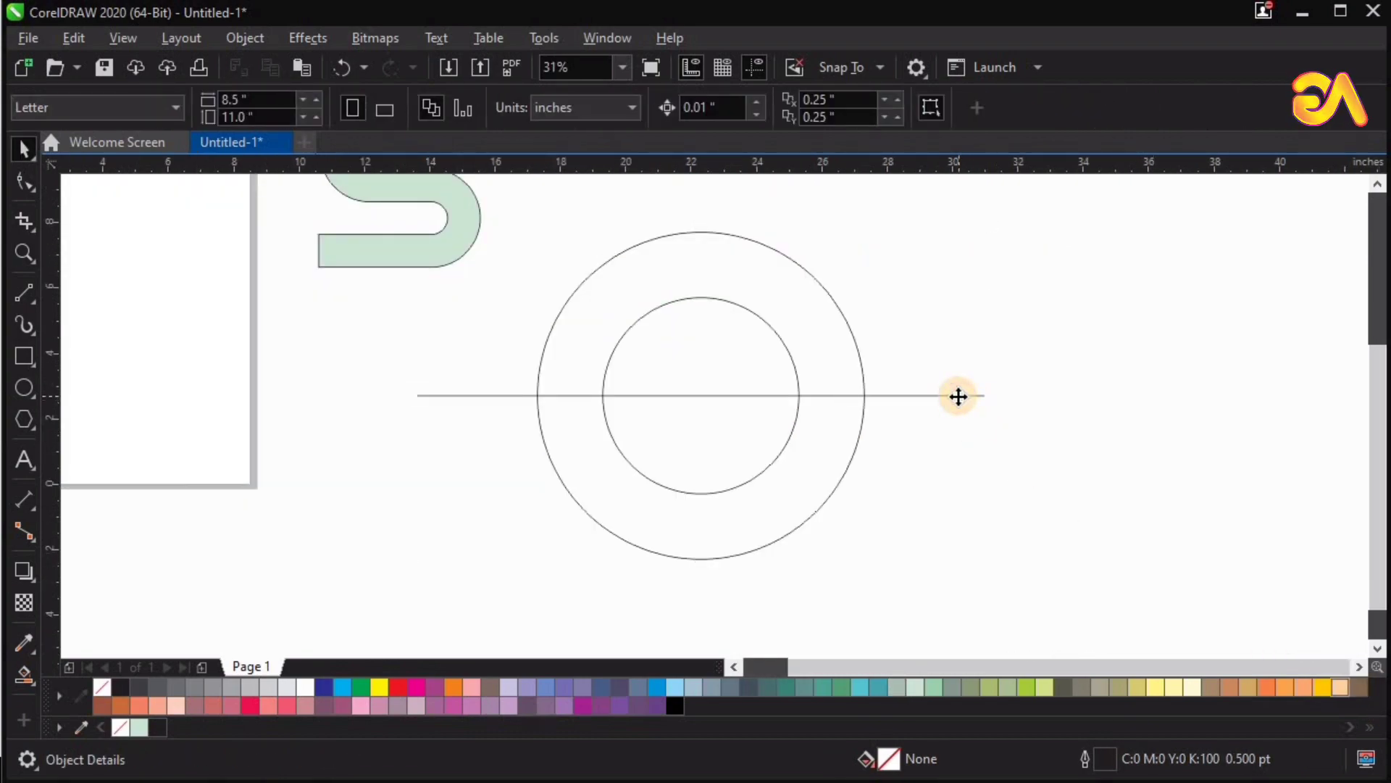
Make a copy of the horizontal line rotated 30° about its centre and repeat the duplication four more times around the ring
click(959, 396)
click(965, 395)
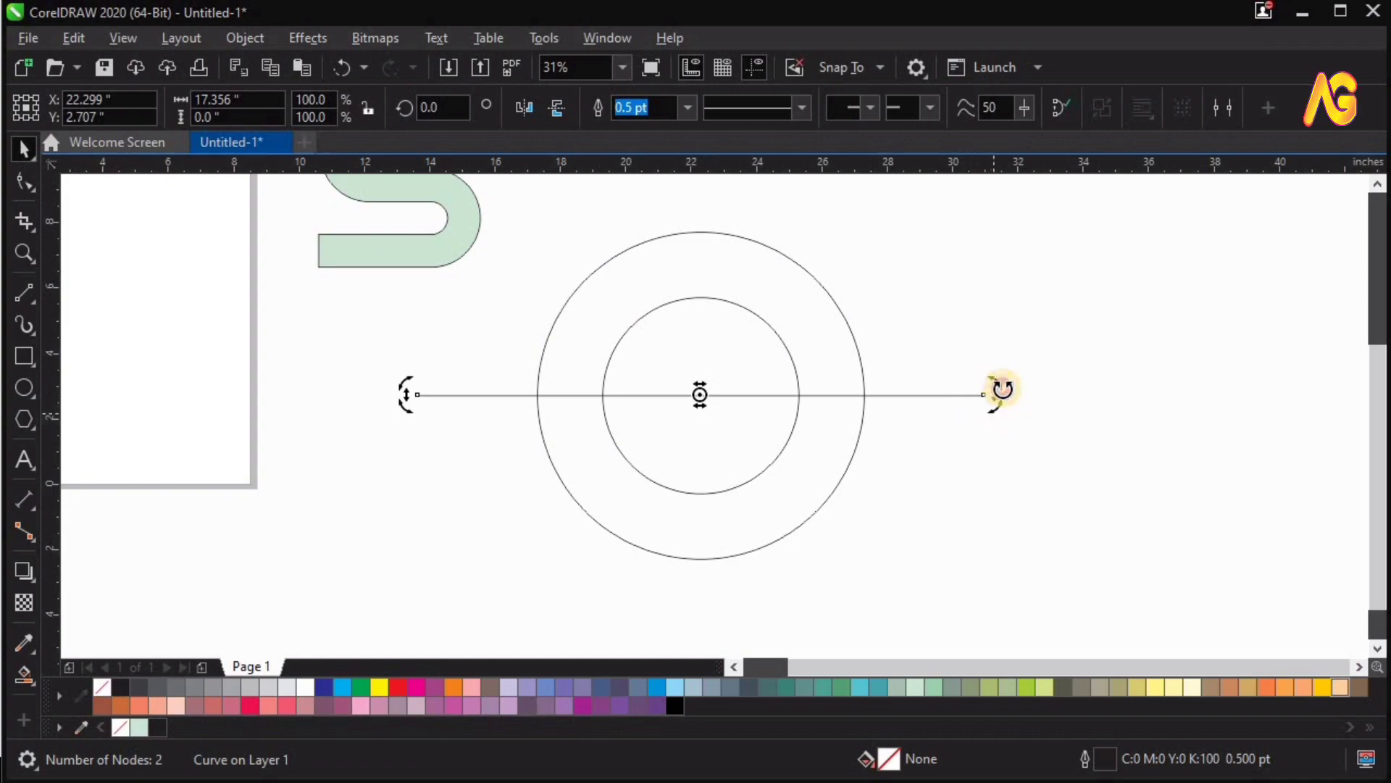
drag(1003, 389, 960, 282)
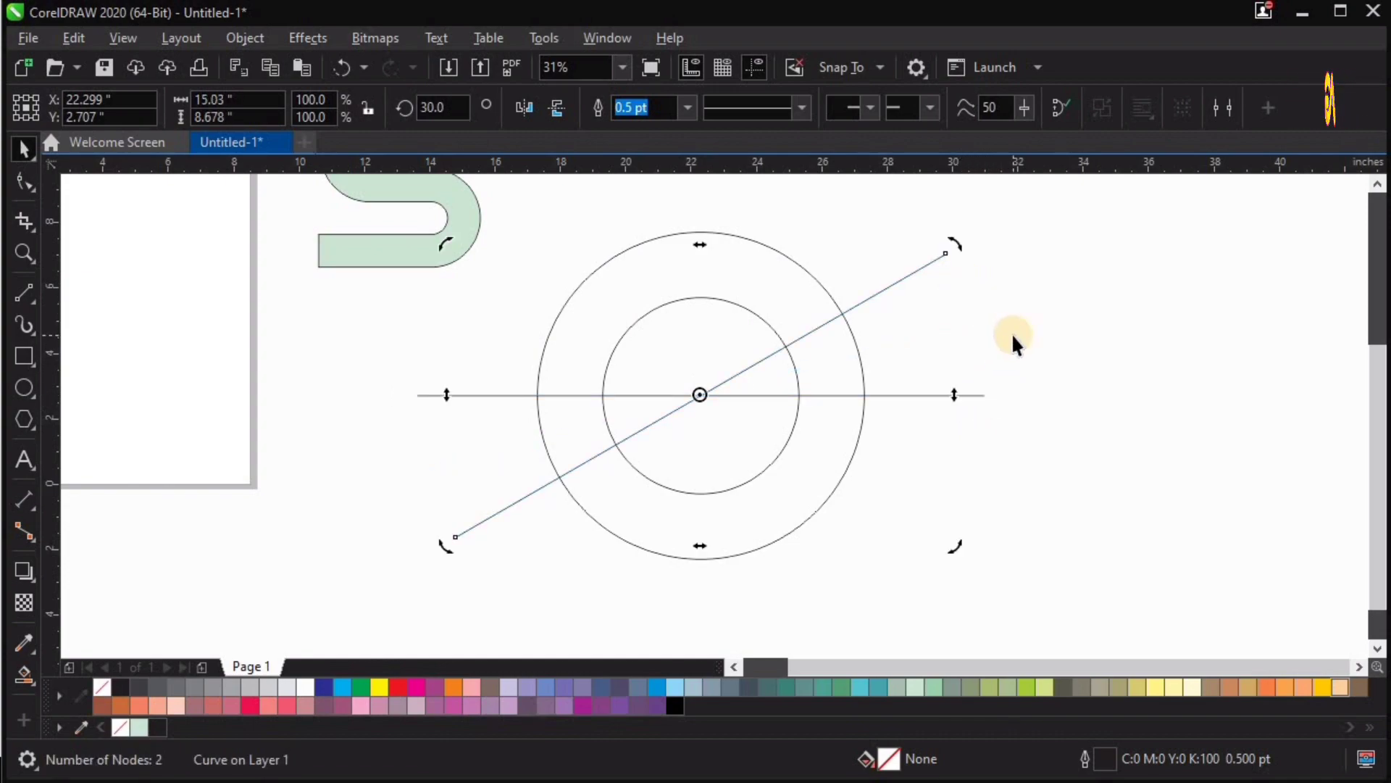
key(ctrl+r)
key(ctrl+r)
key(ctrl+r)
key(ctrl+r)
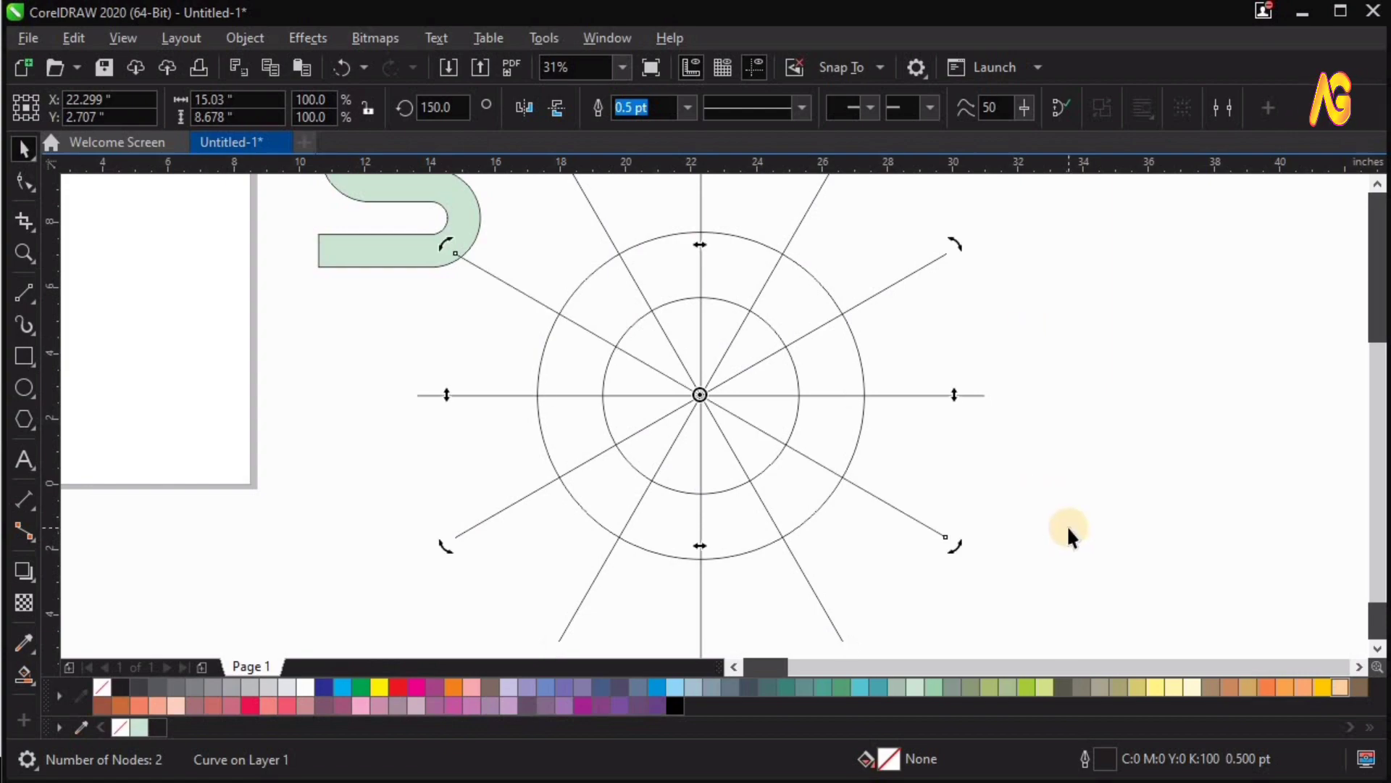
Move the S shape to just above the page and cut the six lines out of the ring with Back Minus Front
scroll(1067, 525, down, 1)
click(1006, 419)
scroll(1004, 419, down, 2)
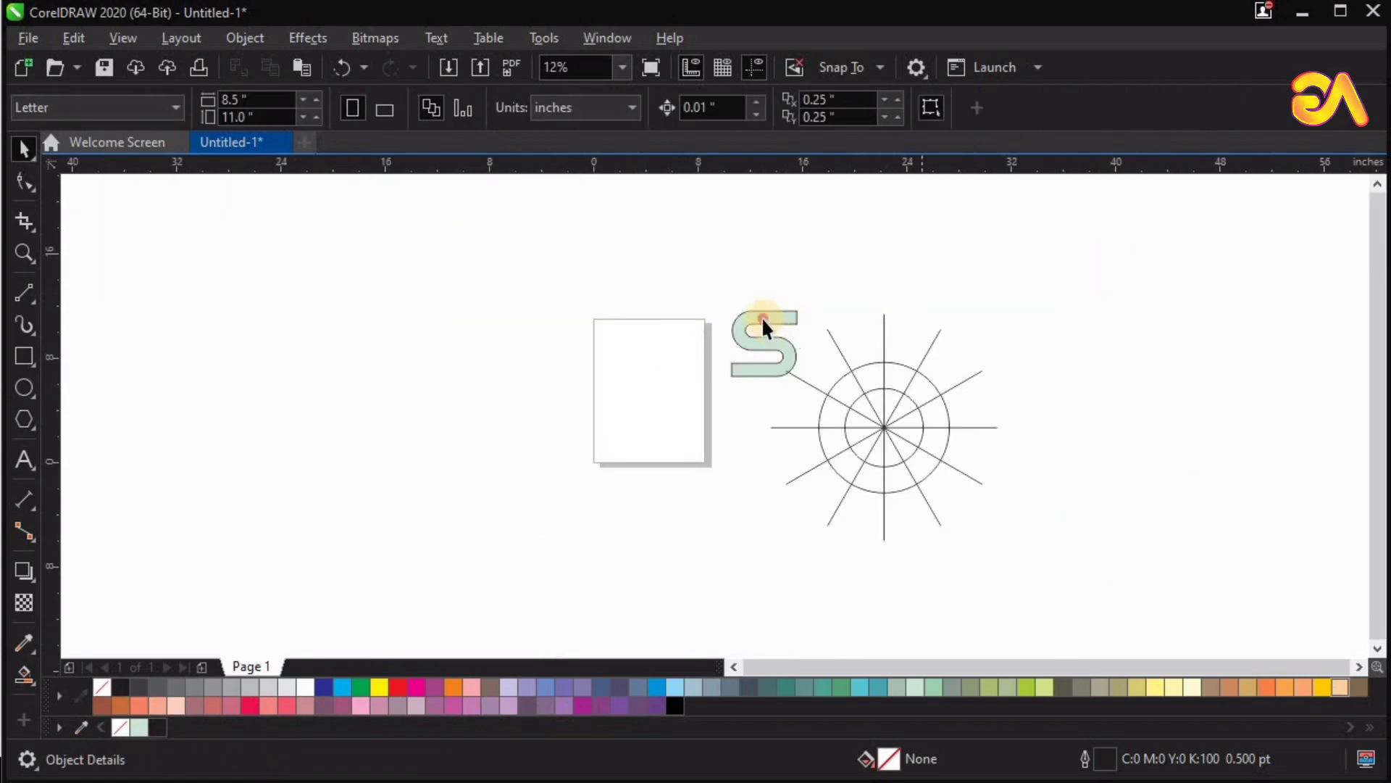
drag(763, 316, 684, 251)
drag(721, 564, 721, 564)
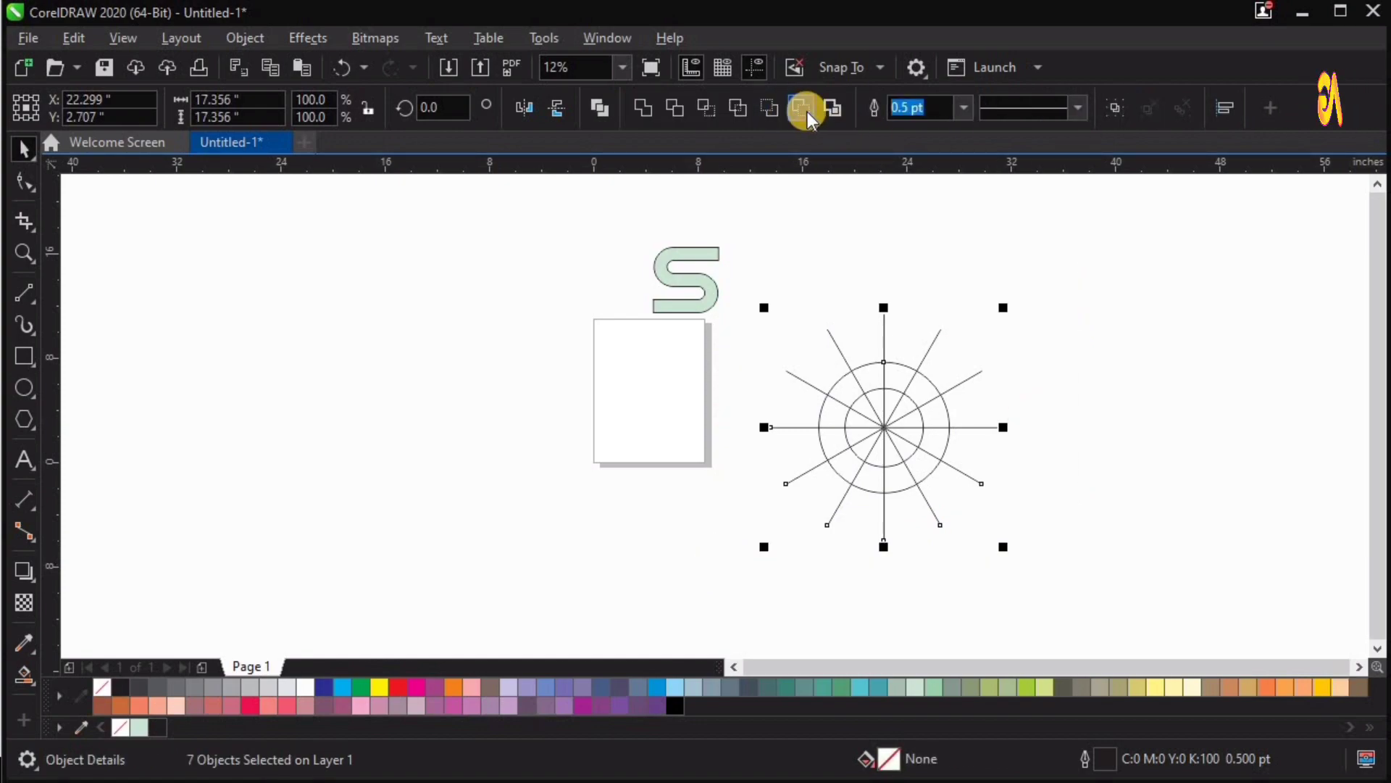
click(807, 111)
Rotate the divided ring by 15° so that one segment sits centred at its top
key(z)
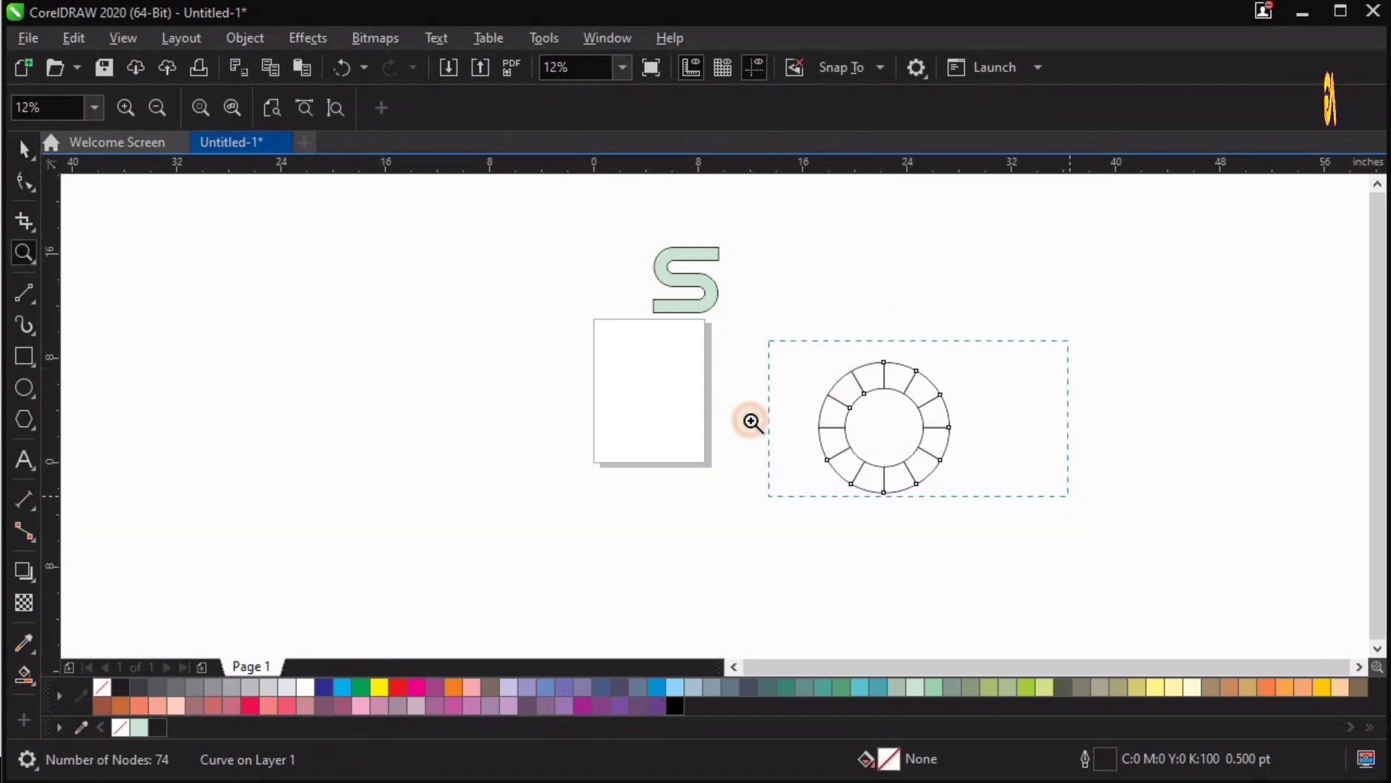
drag(769, 341, 1098, 511)
click(639, 287)
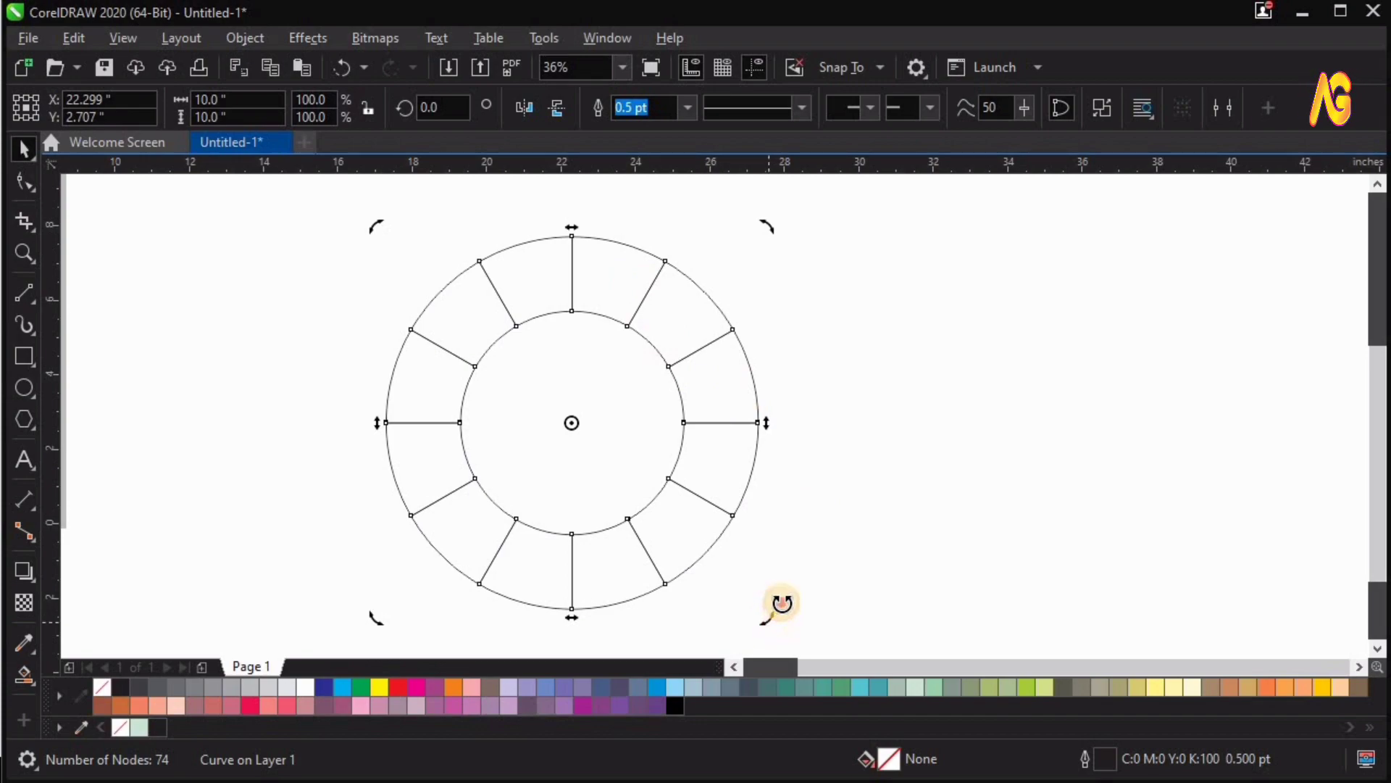
drag(782, 603, 820, 546)
Break the divided ring curve apart into separate segments
key(z)
drag(364, 378, 785, 203)
scroll(898, 427, down, 2)
click(944, 328)
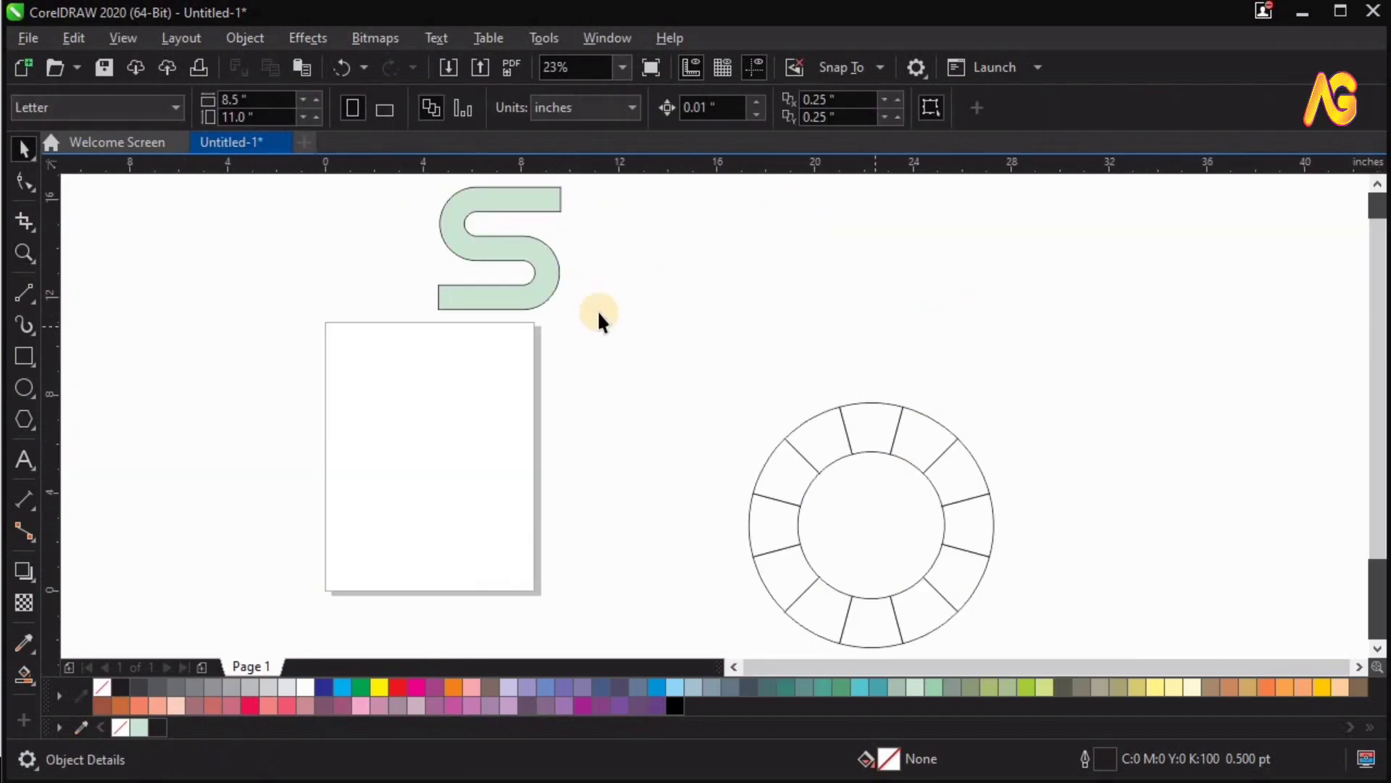
click(876, 441)
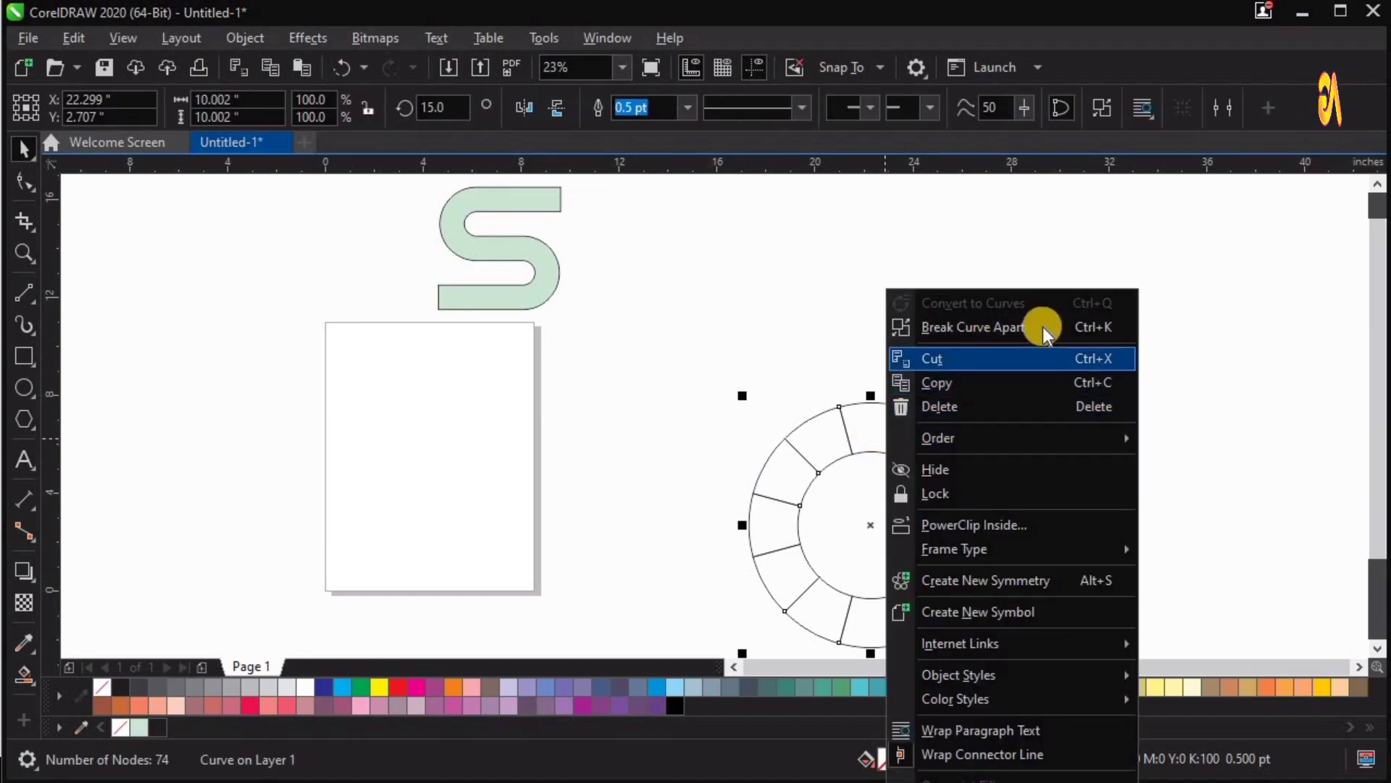
click(1041, 319)
Move individual upper segments out of the ring to check that they are separate, undoing each move
click(938, 368)
drag(872, 429, 939, 369)
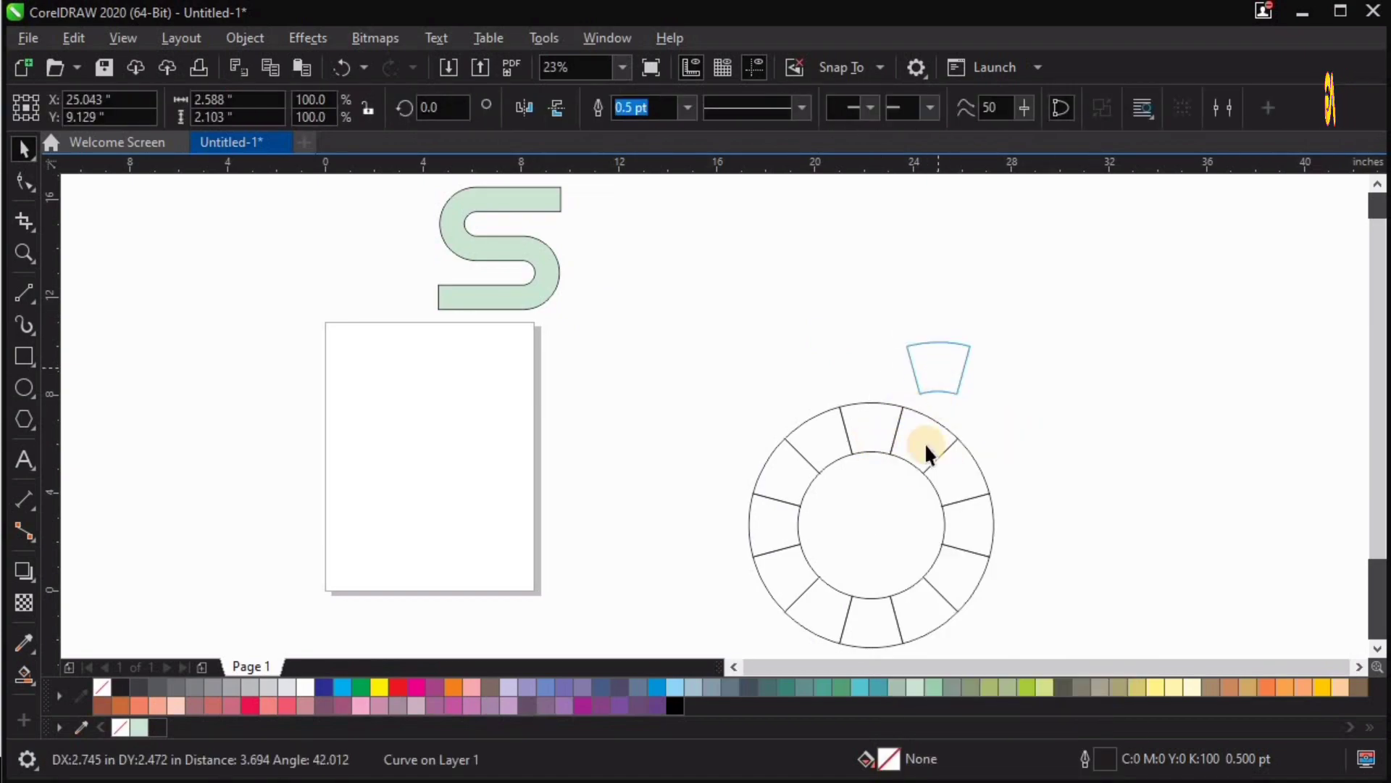
key(ctrl+z)
drag(908, 461, 850, 412)
key(ctrl+z)
drag(928, 450, 989, 399)
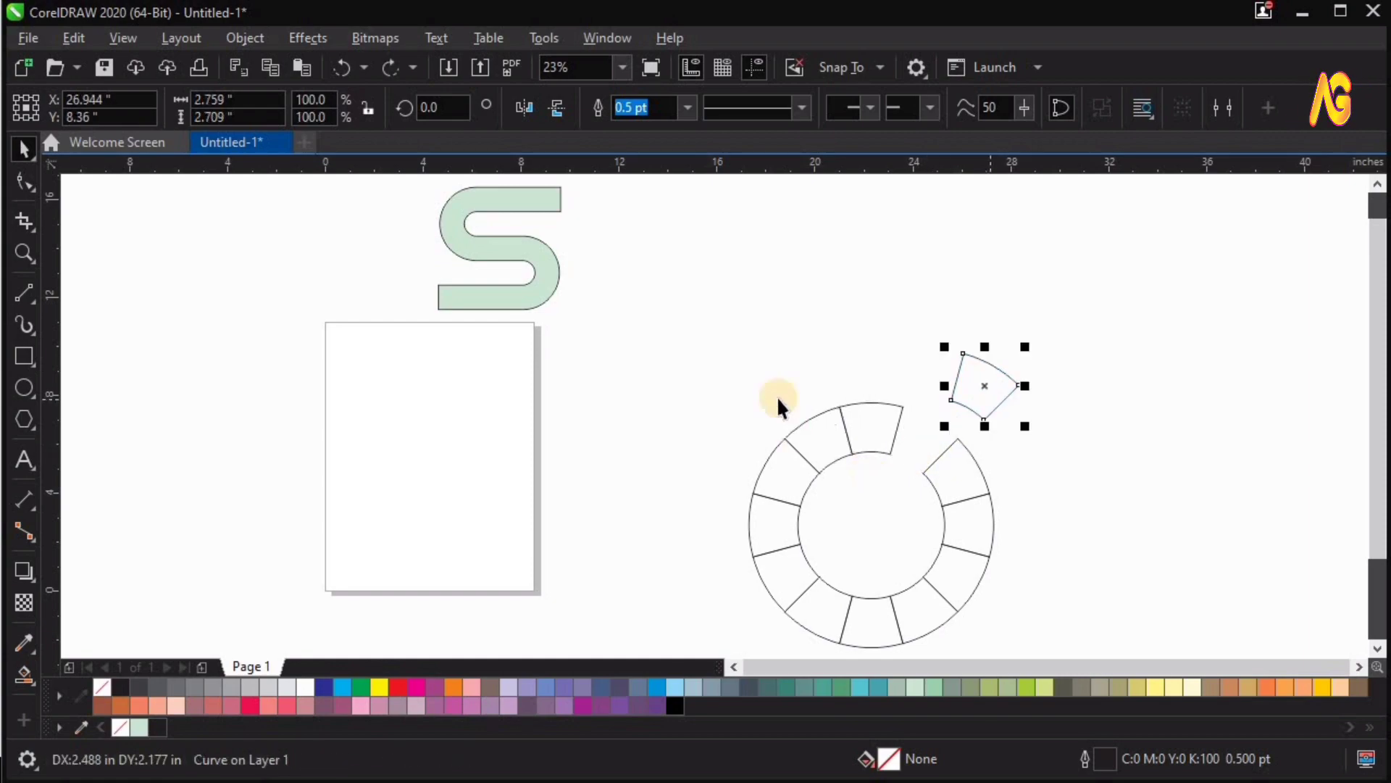
key(ctrl+z)
Delete the five segments on the right side of the ring, keeping the top and bottom ones
key(F2)
drag(638, 364, 1103, 642)
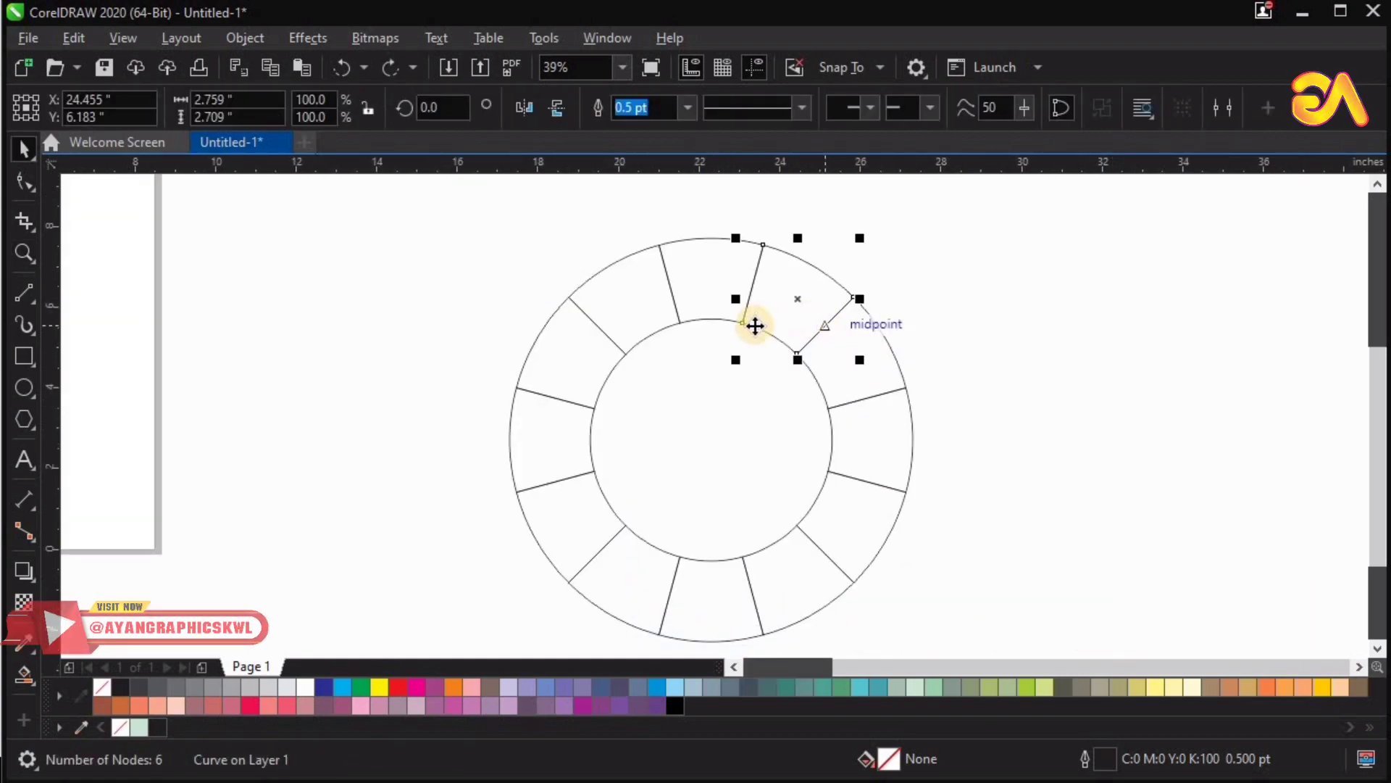
right_click(835, 289)
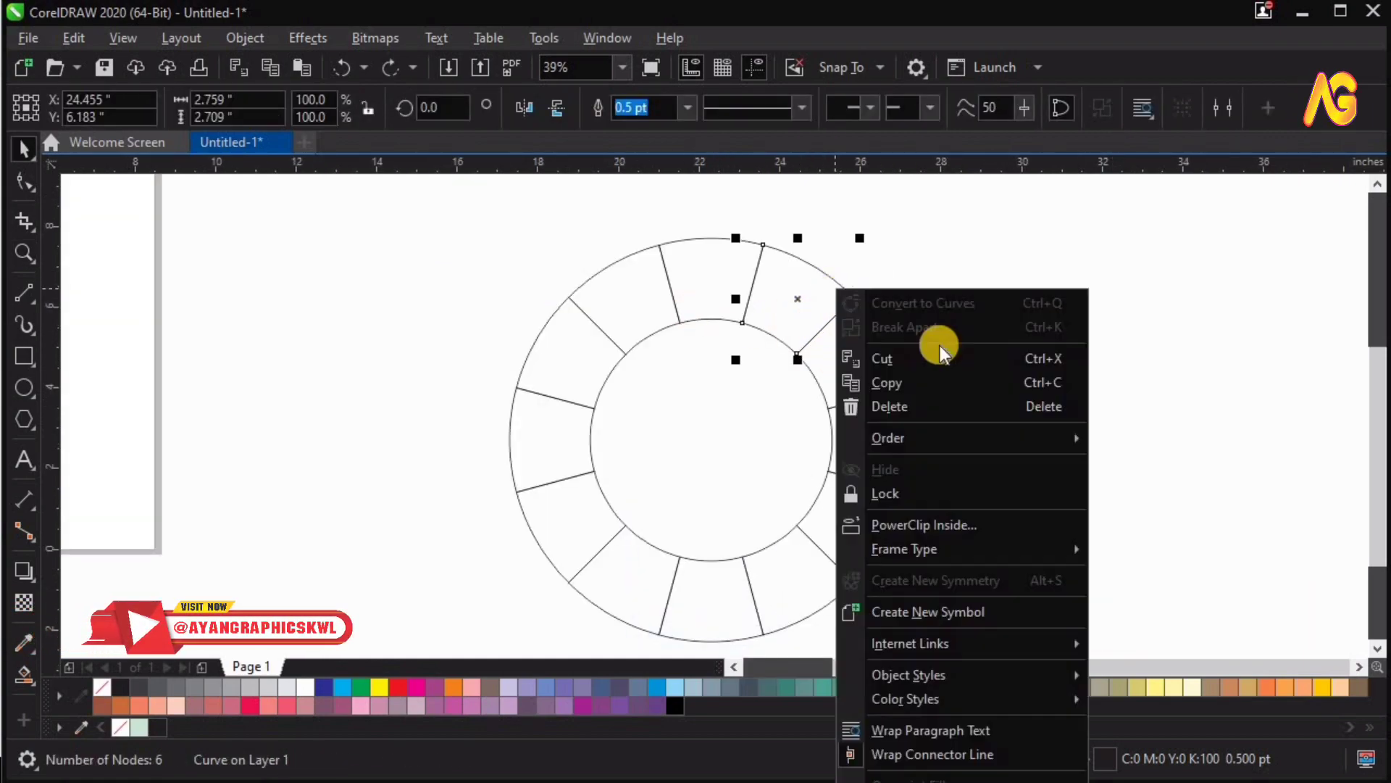
click(863, 362)
click(861, 364)
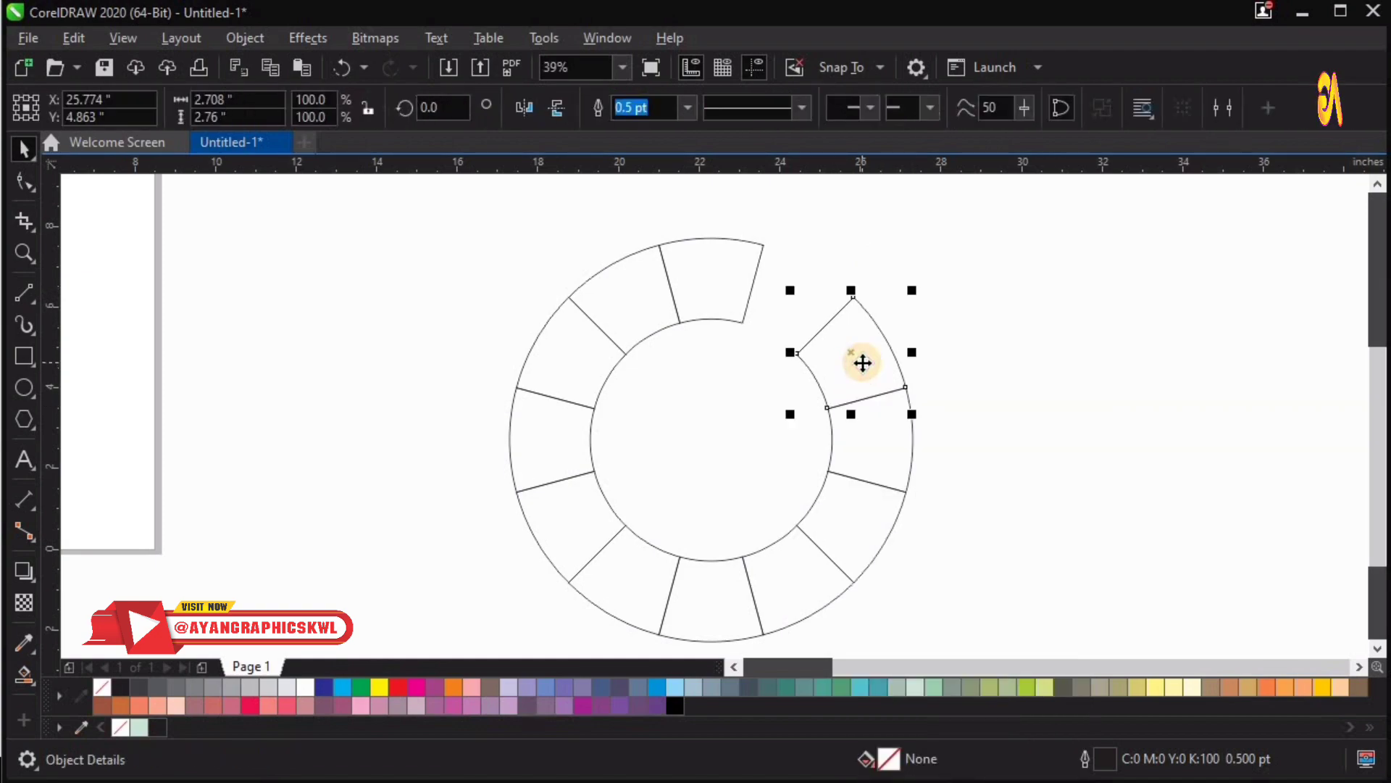
key(Delete)
click(858, 466)
key(Delete)
Delete the bottom segment and the five left-side segments so that only the top wedge of the ring is kept
click(727, 594)
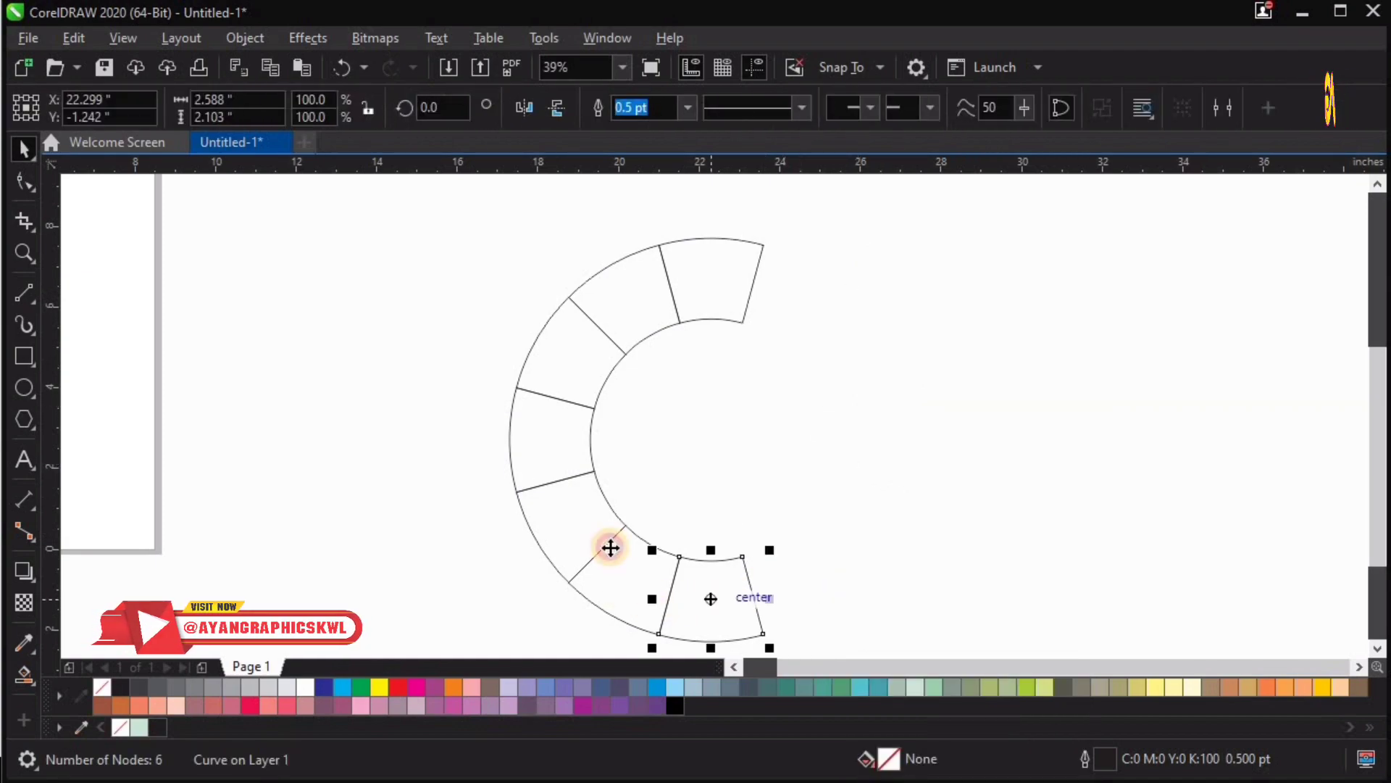
key(Delete)
click(608, 546)
key(Delete)
key(Delete)
click(568, 437)
key(Delete)
click(580, 370)
key(Delete)
click(625, 299)
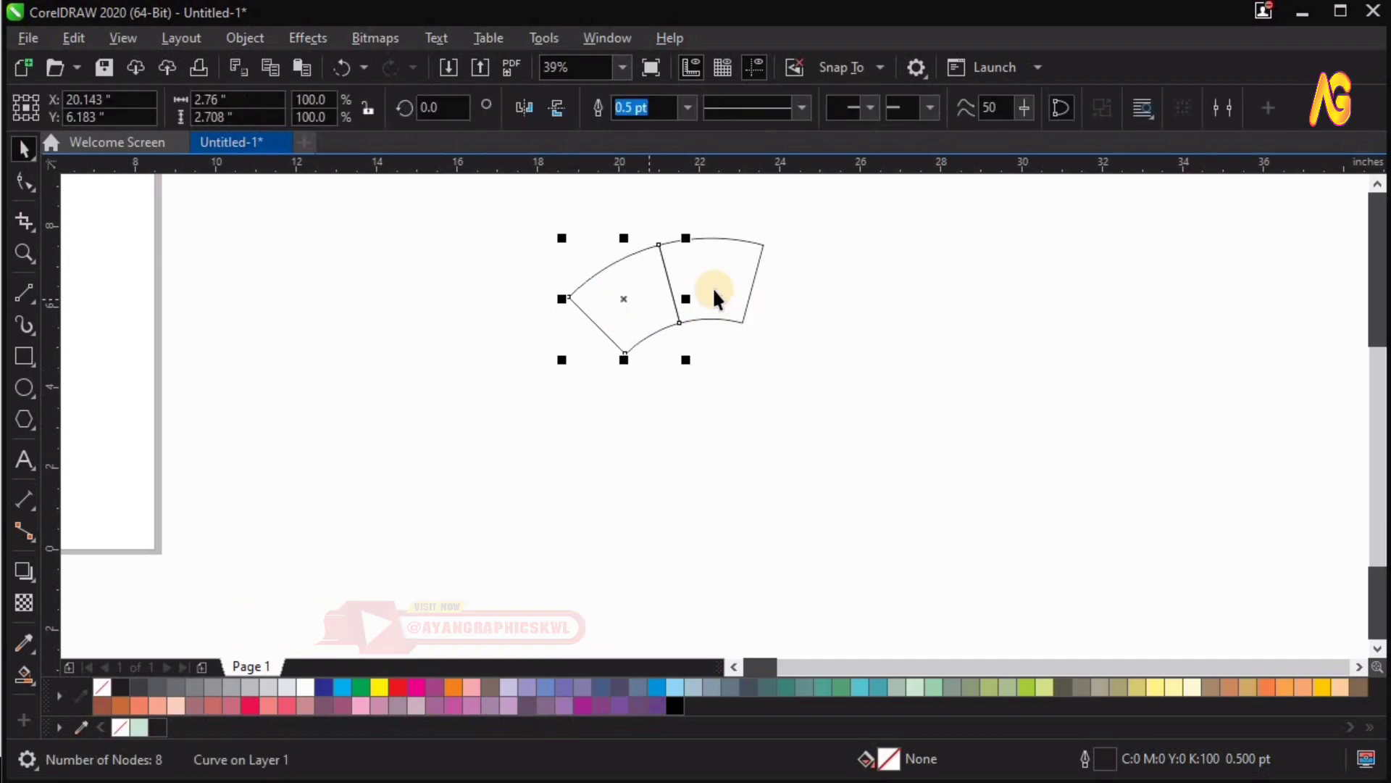
key(Delete)
Scale the S shape down to about 1.57 by 1.57 inches and place it just left of the wedge
click(708, 289)
key(F4)
drag(688, 391, 923, 578)
key(F4)
drag(782, 185, 774, 342)
drag(588, 418, 808, 519)
key(F4)
click(558, 214)
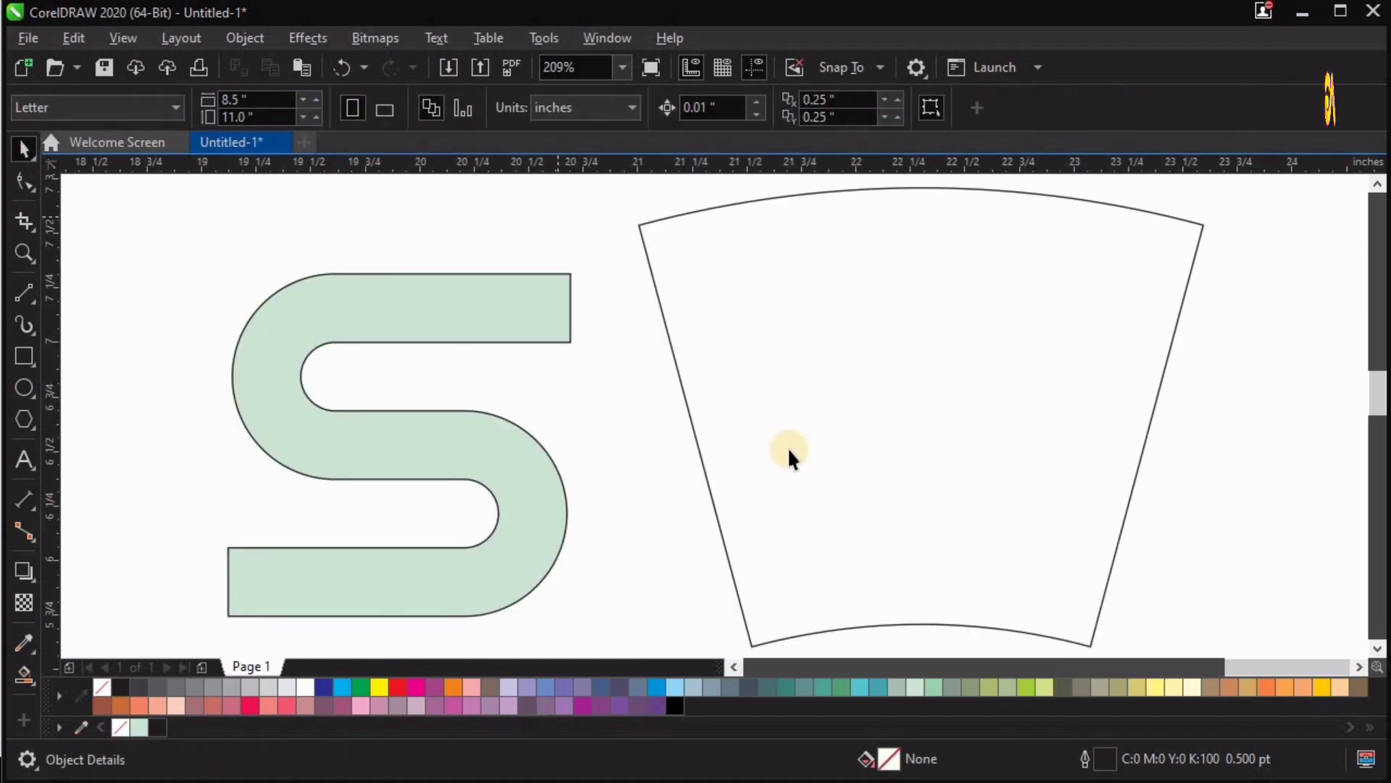
Paste the copied 6 inch circle directly below the wedge so that it meets the wedge's inner arc
scroll(789, 446, down, 5)
key(ctrl+v)
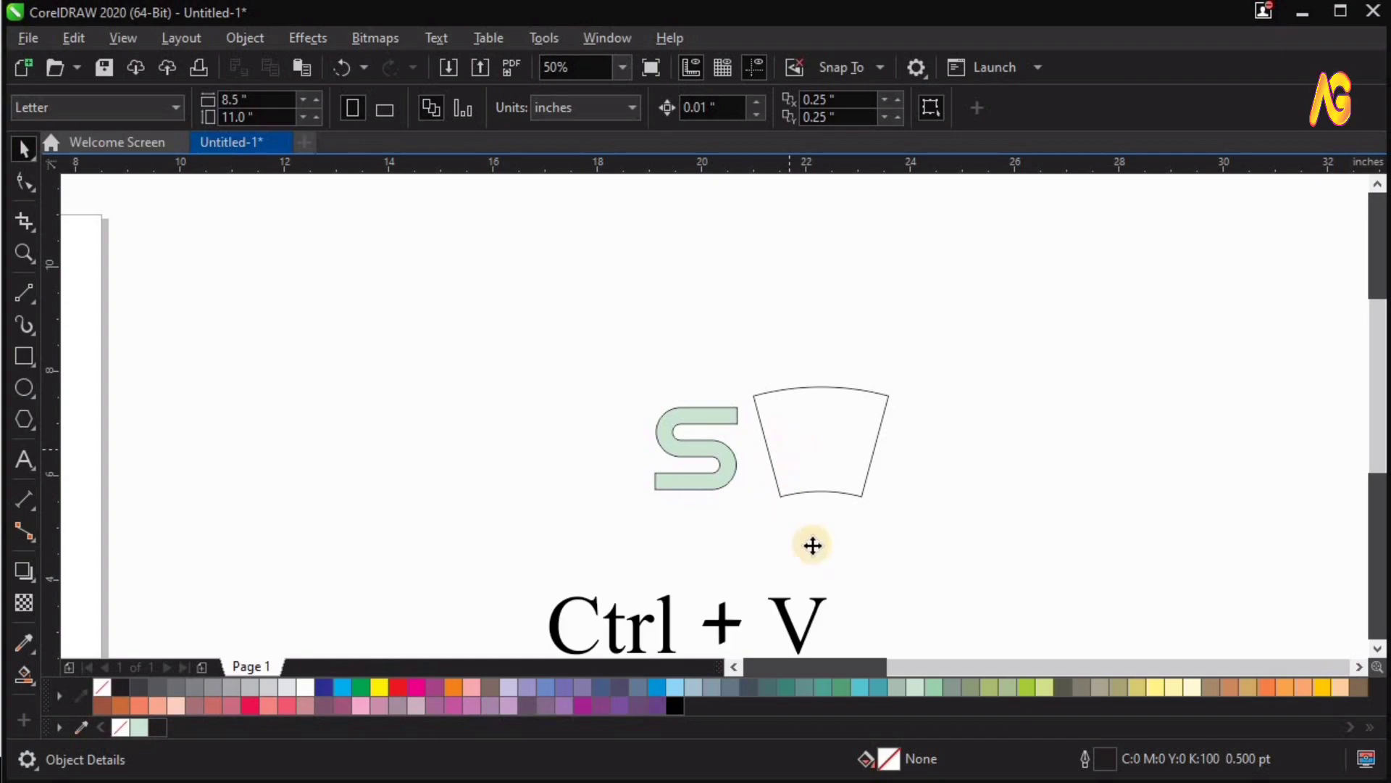
drag(670, 416, 1177, 642)
shift+click(550, 269)
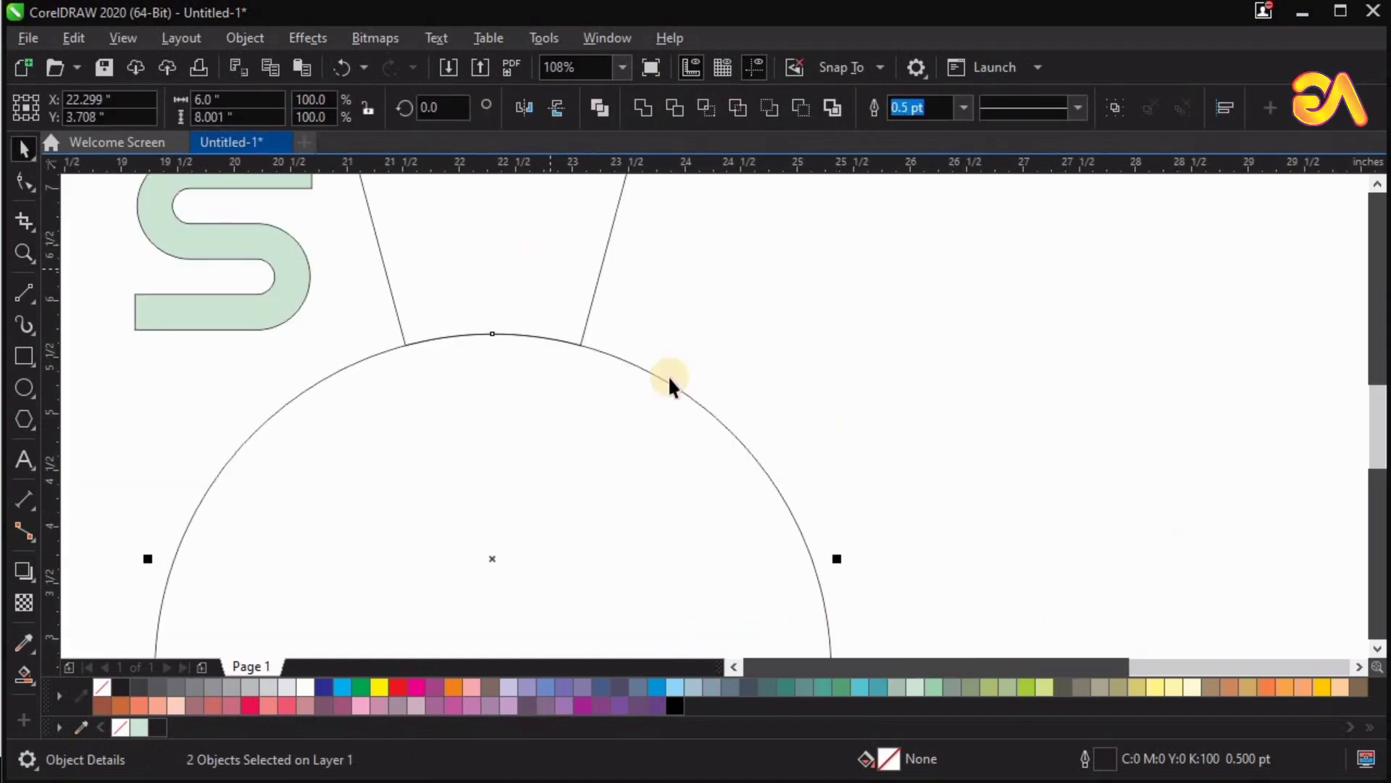
click(1040, 522)
key(F4)
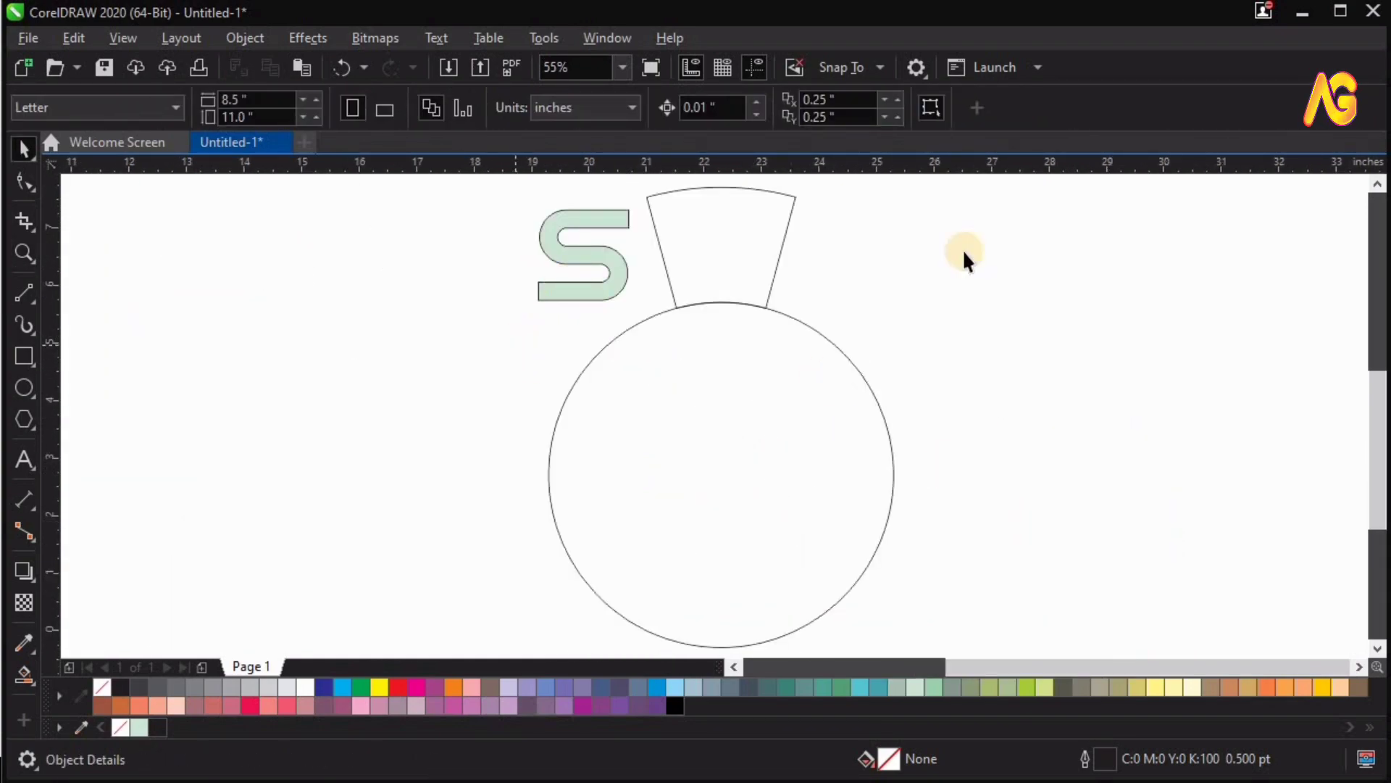
Apply an envelope to the S shape, created from the wedge's outline
drag(595, 256, 485, 277)
click(348, 69)
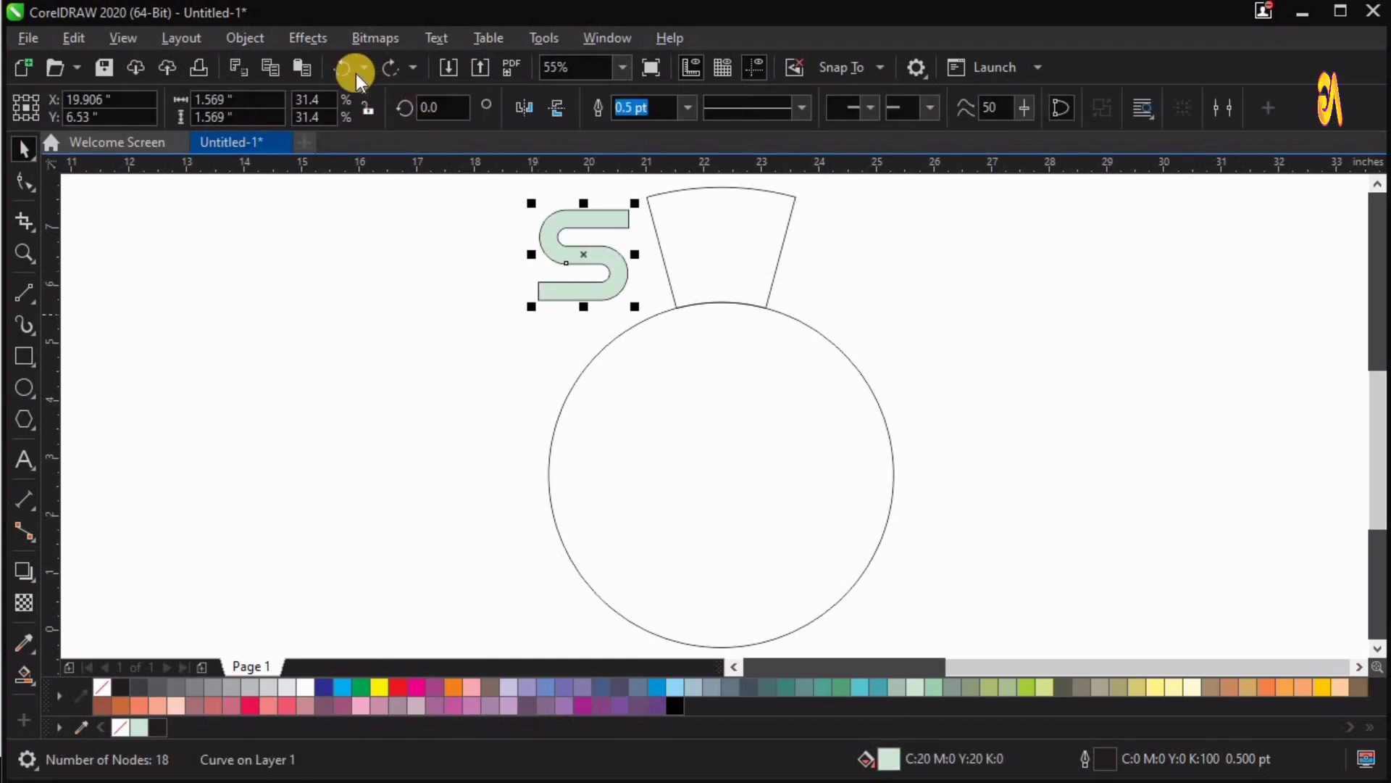
click(308, 40)
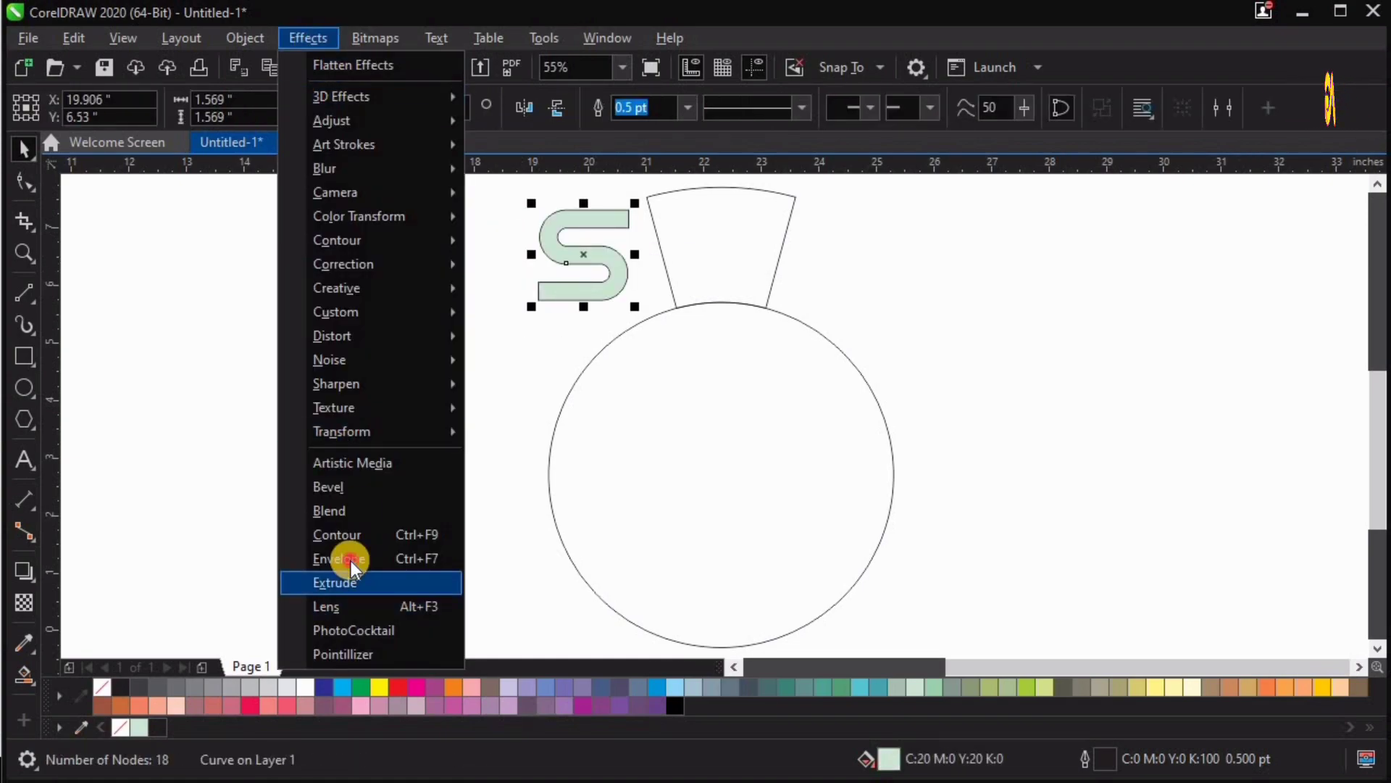
click(1080, 455)
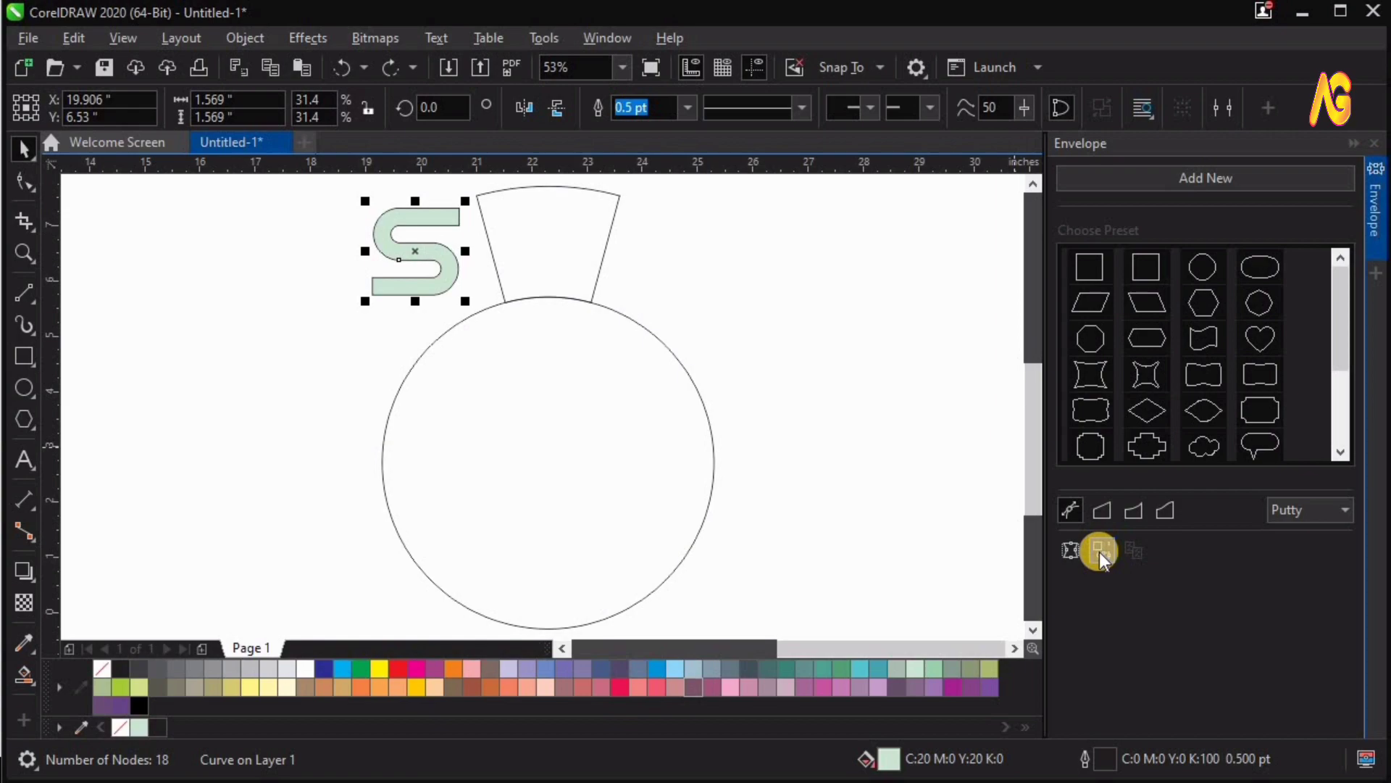
click(1099, 550)
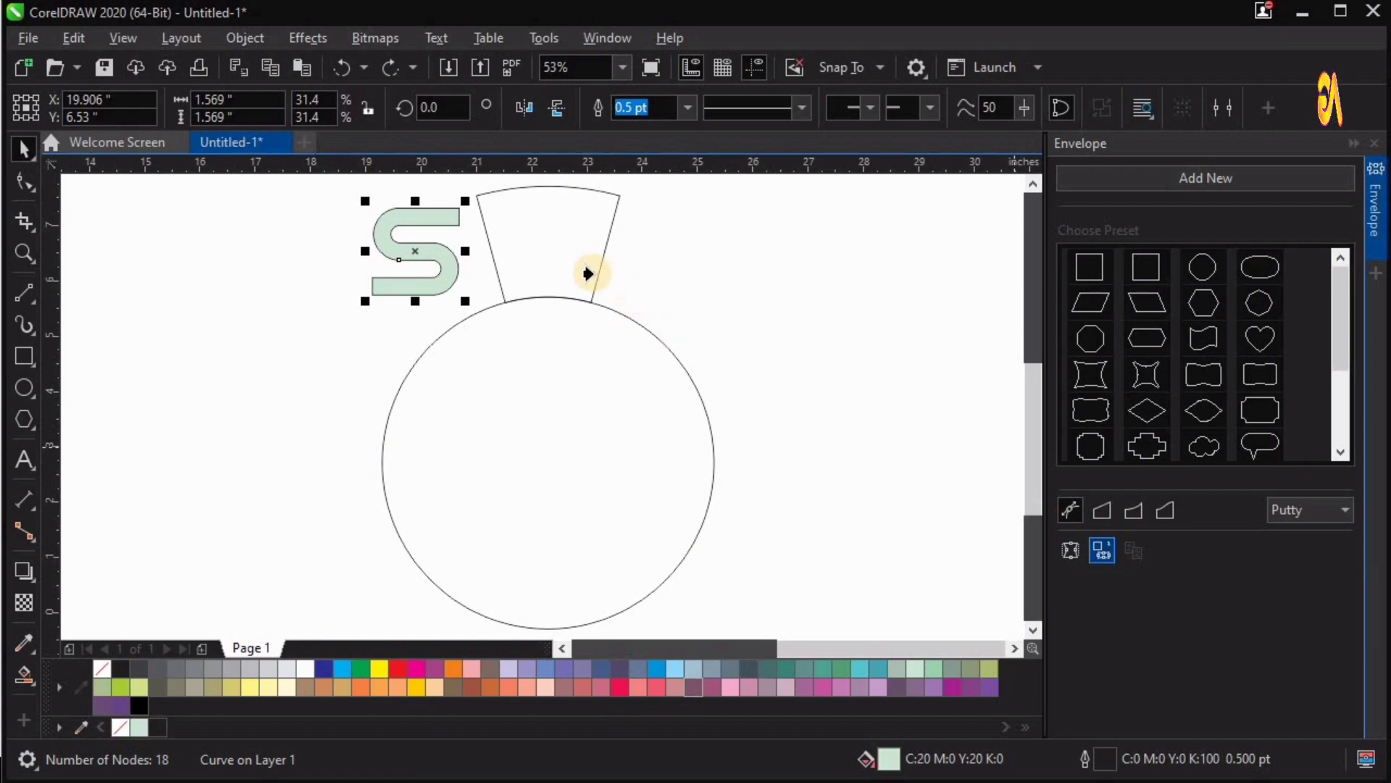
click(521, 232)
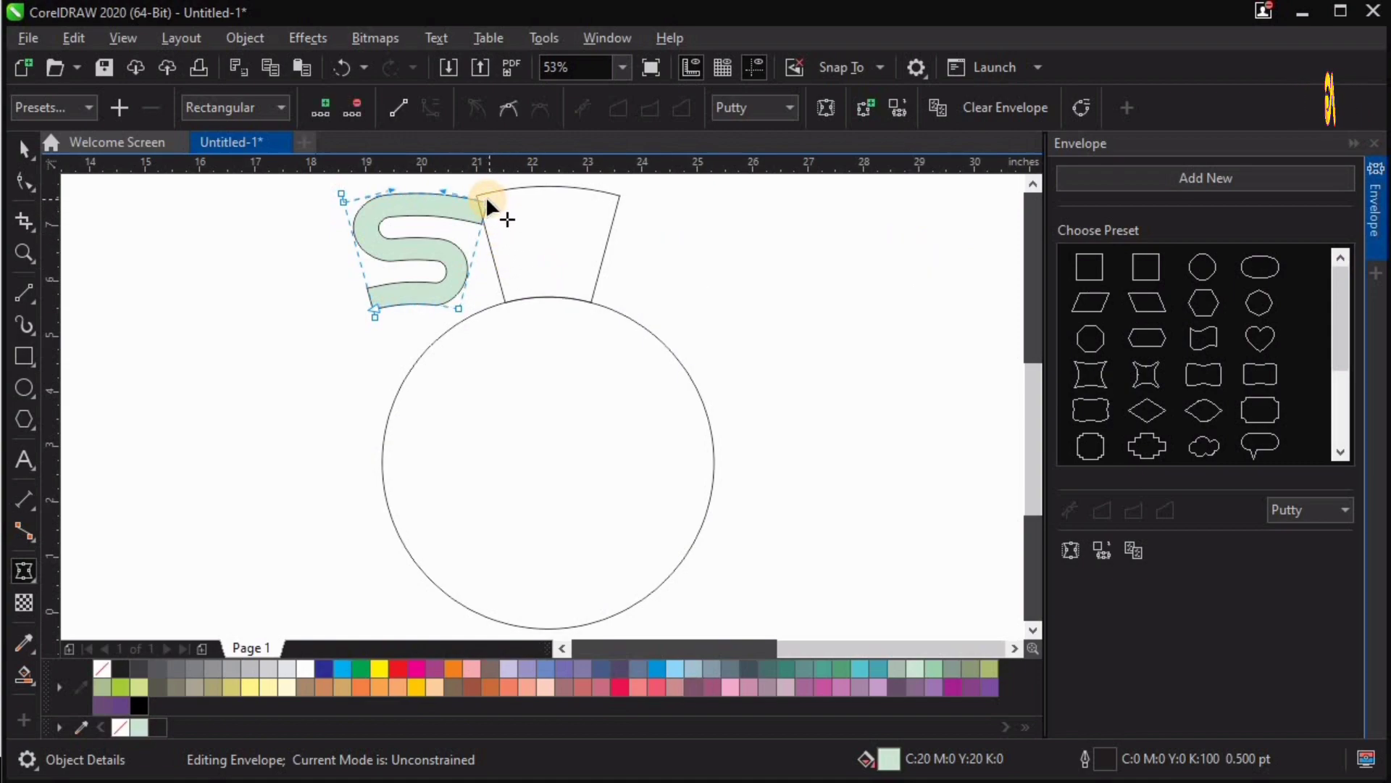
Move the enveloped S into the wedge, aligned with its edges, and convert its outline to an object
key(space)
drag(542, 196, 618, 198)
drag(736, 207, 509, 363)
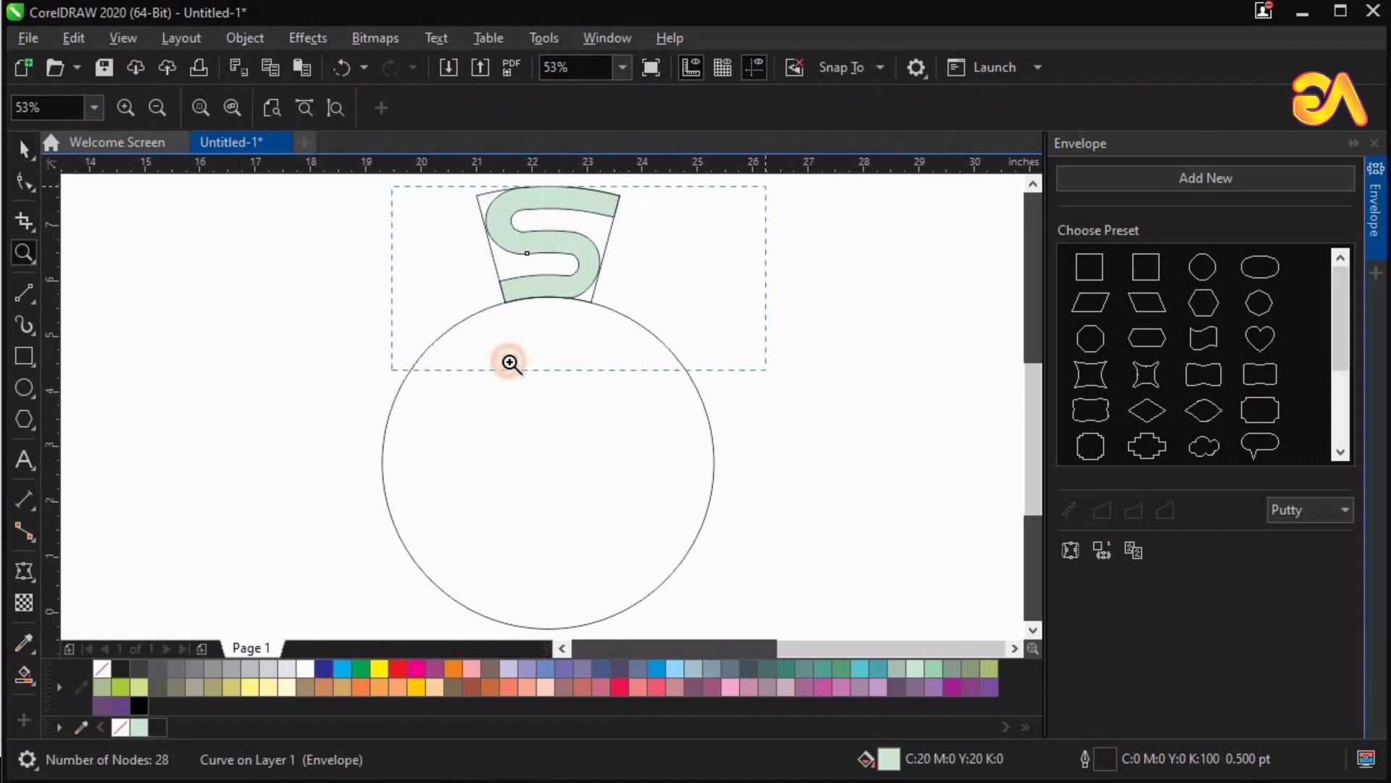
click(238, 37)
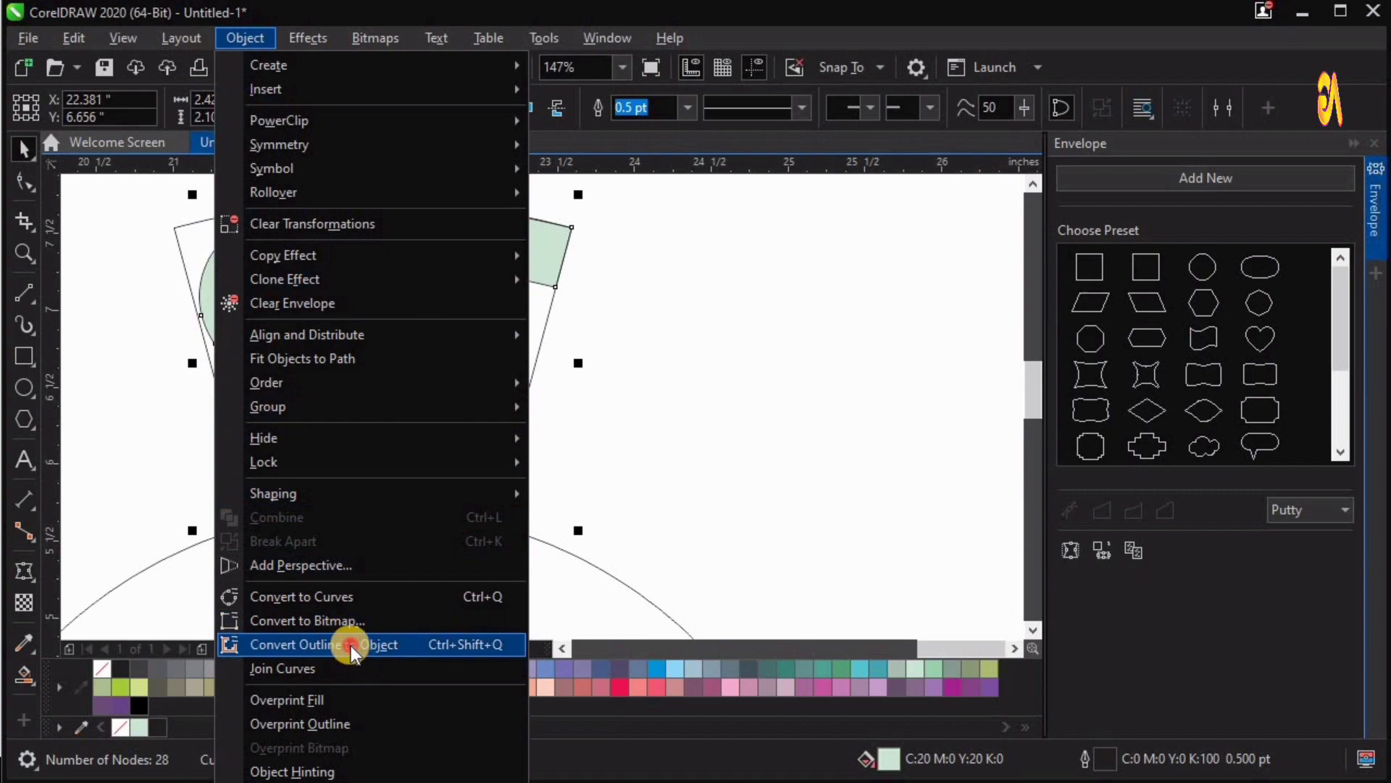
click(351, 644)
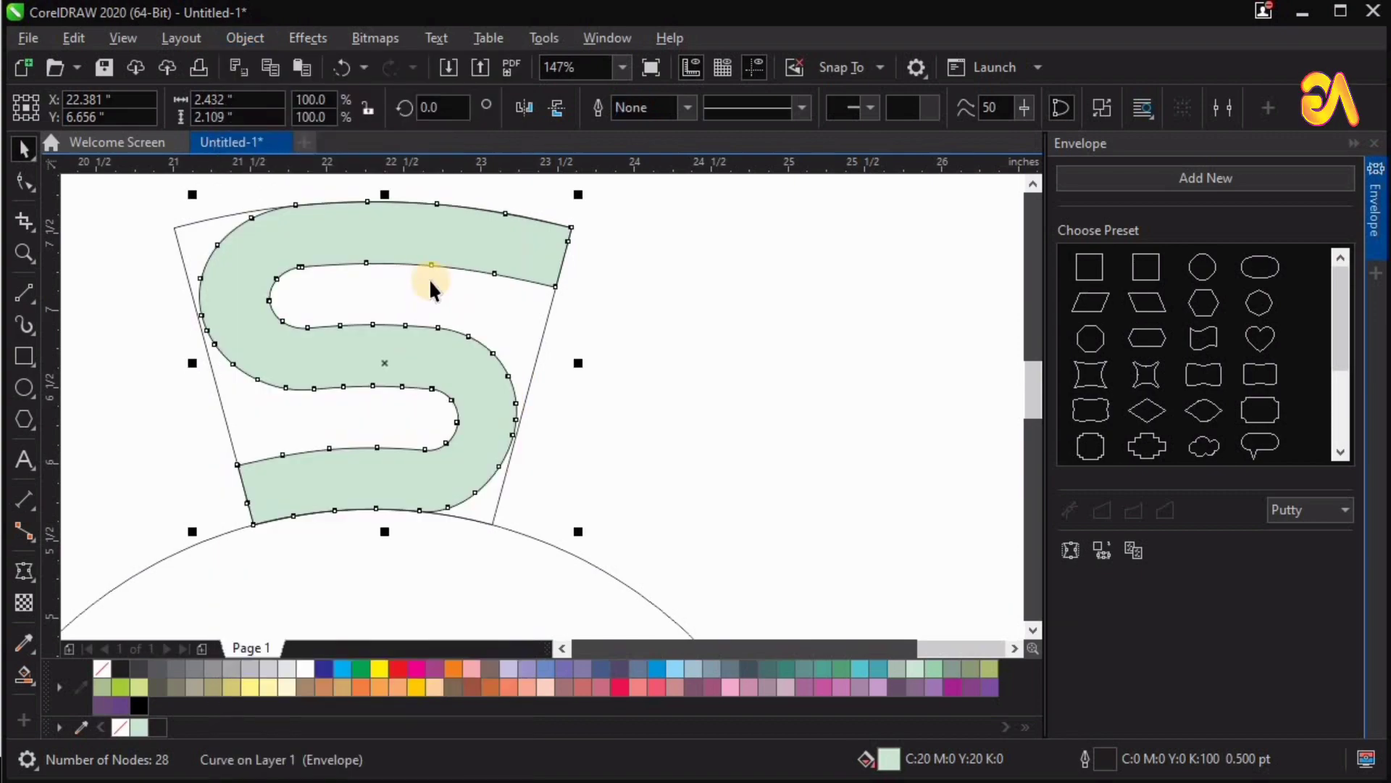
Try moving the converted outline away from the S to check that it is a separate object, and undo the move
click(542, 313)
click(546, 322)
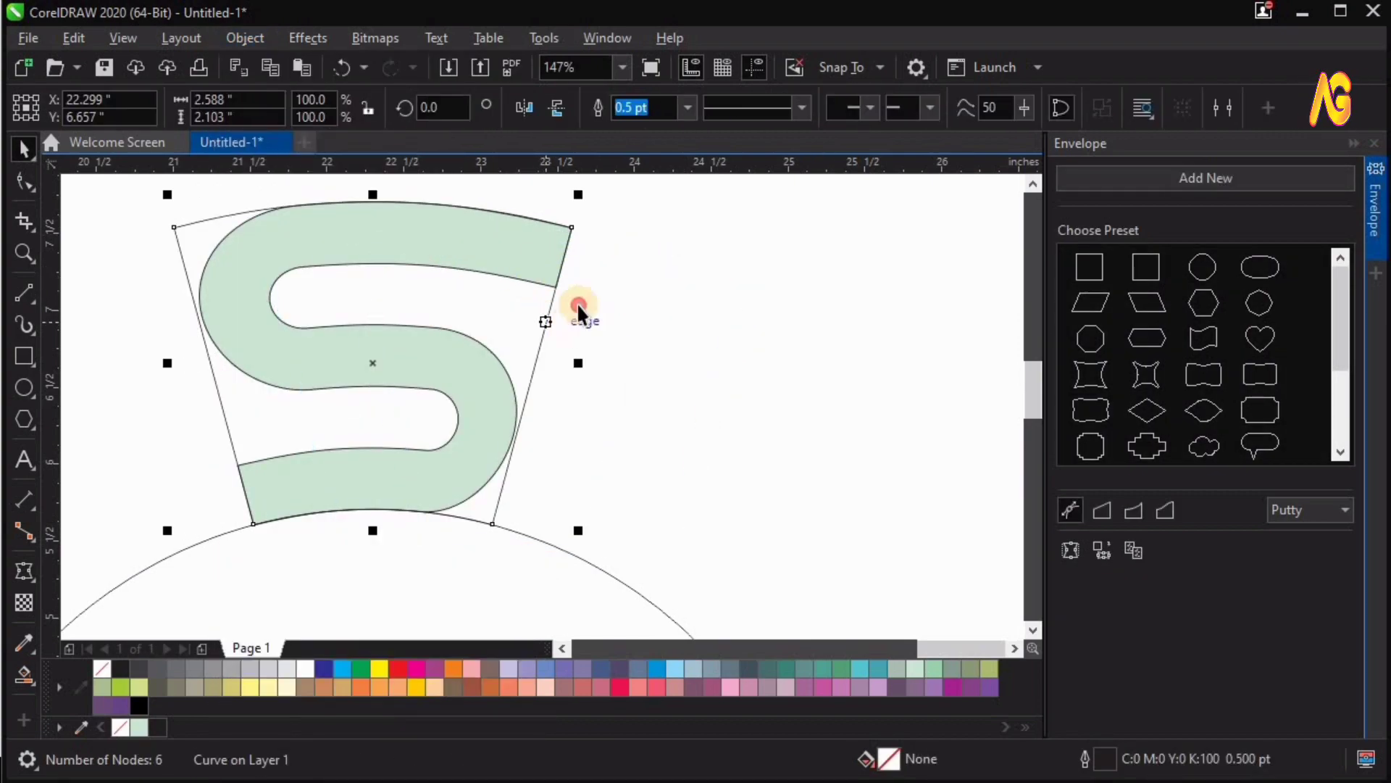
drag(715, 337, 692, 344)
drag(544, 280, 705, 353)
click(654, 311)
key(ctrl+z)
click(549, 319)
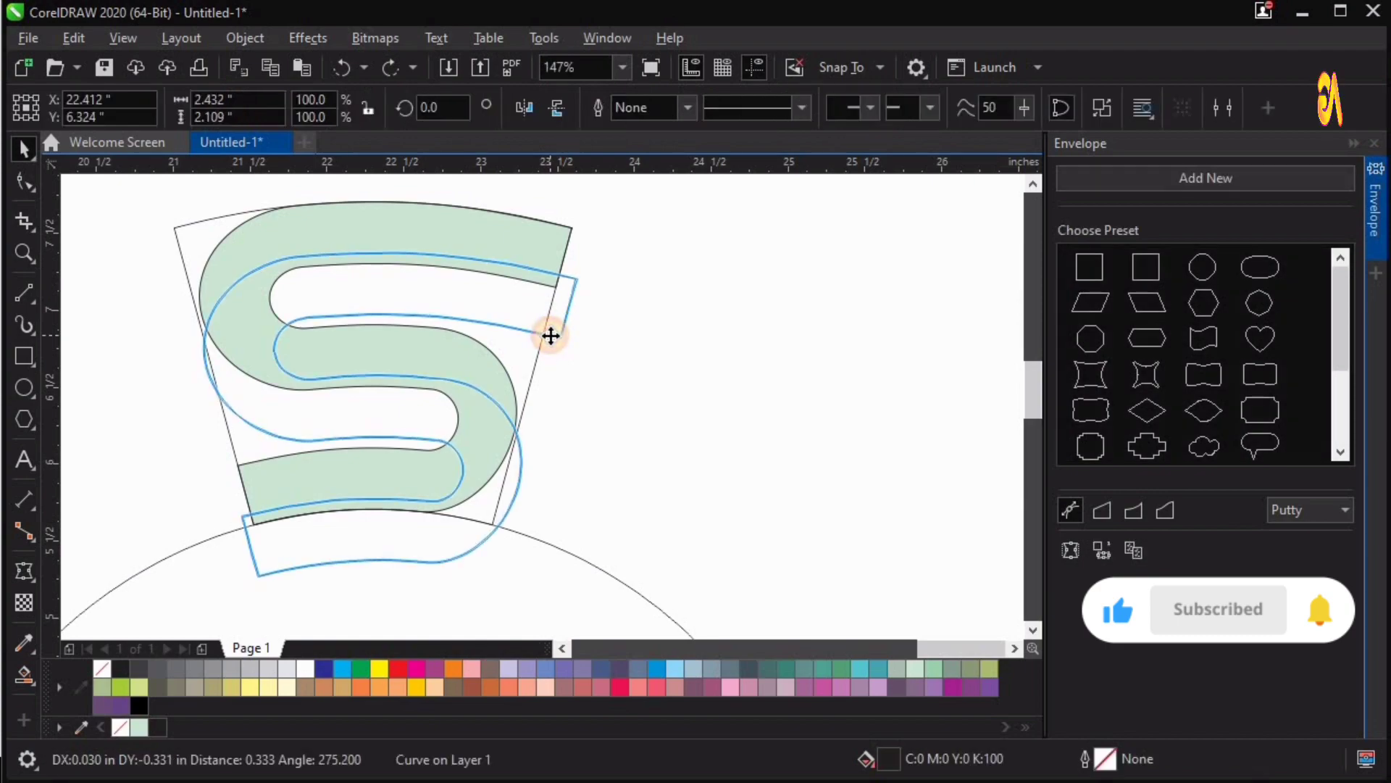
click(549, 330)
Weld the S fill and its converted outline object into a single shape and close the envelope settings
key(z)
key(space)
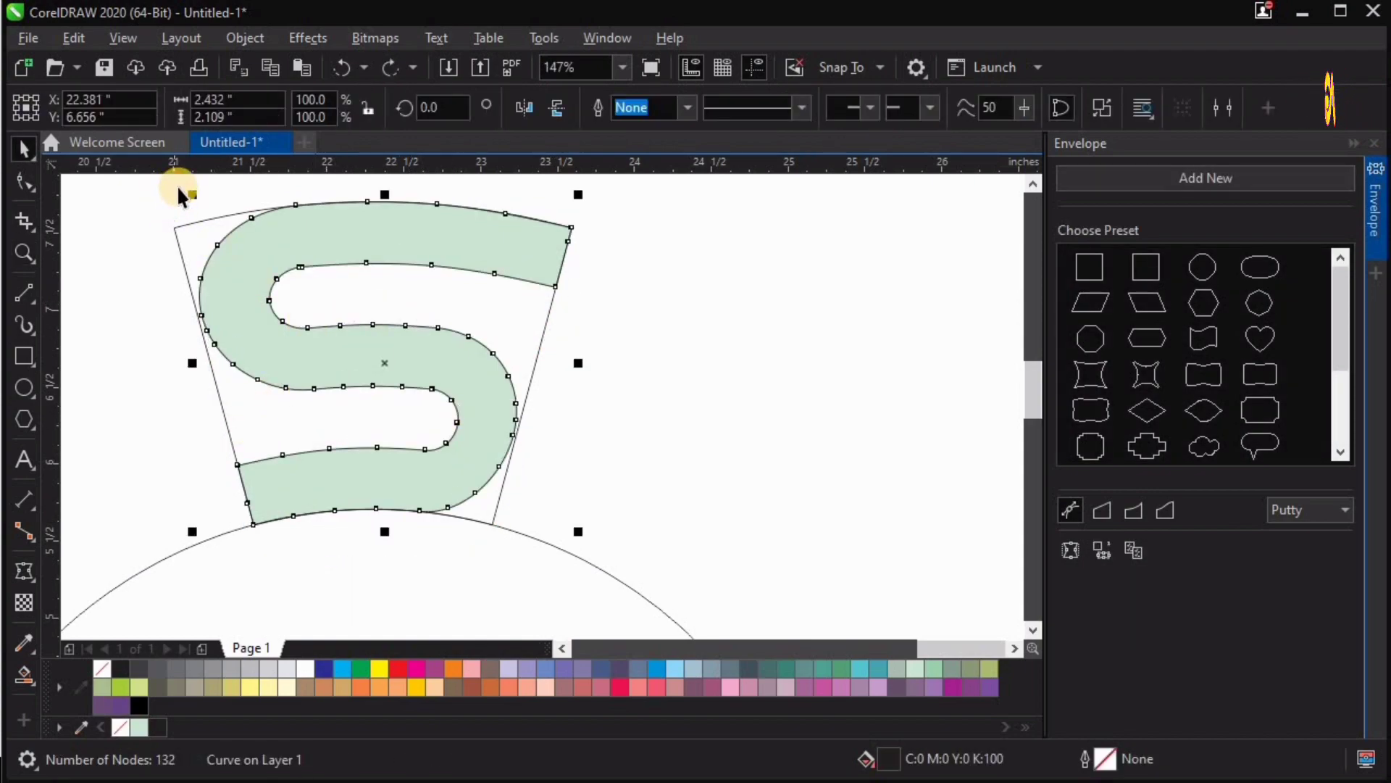
drag(594, 547, 594, 548)
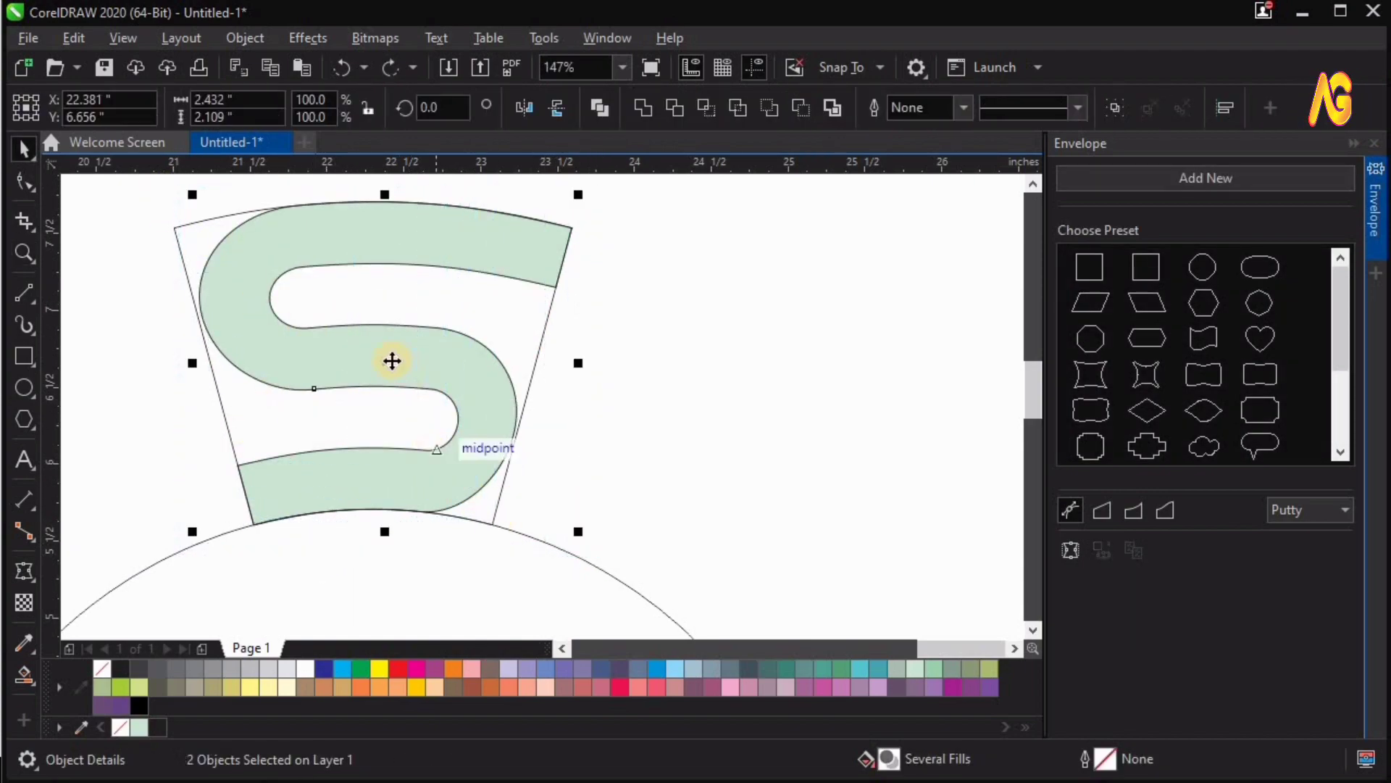
drag(655, 393, 691, 395)
key(ctrl+z)
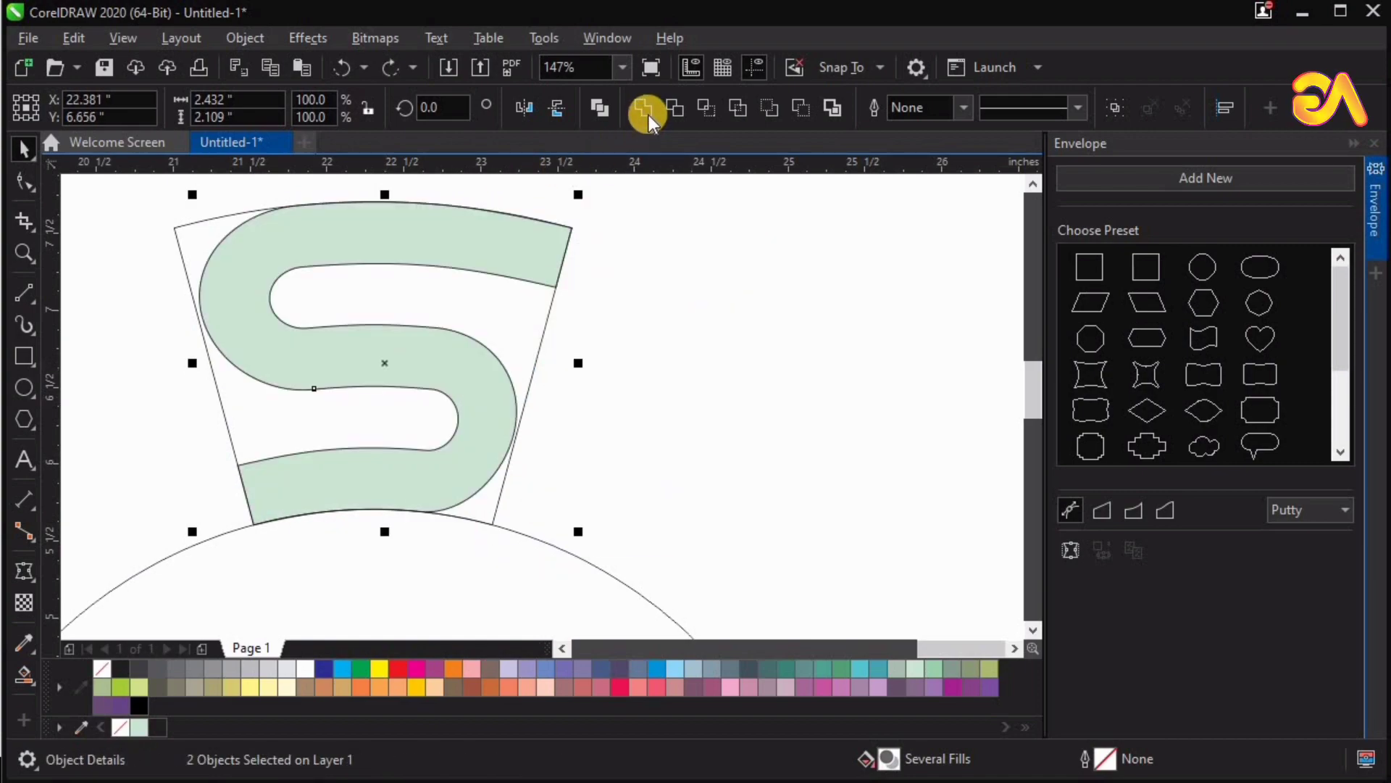
click(649, 114)
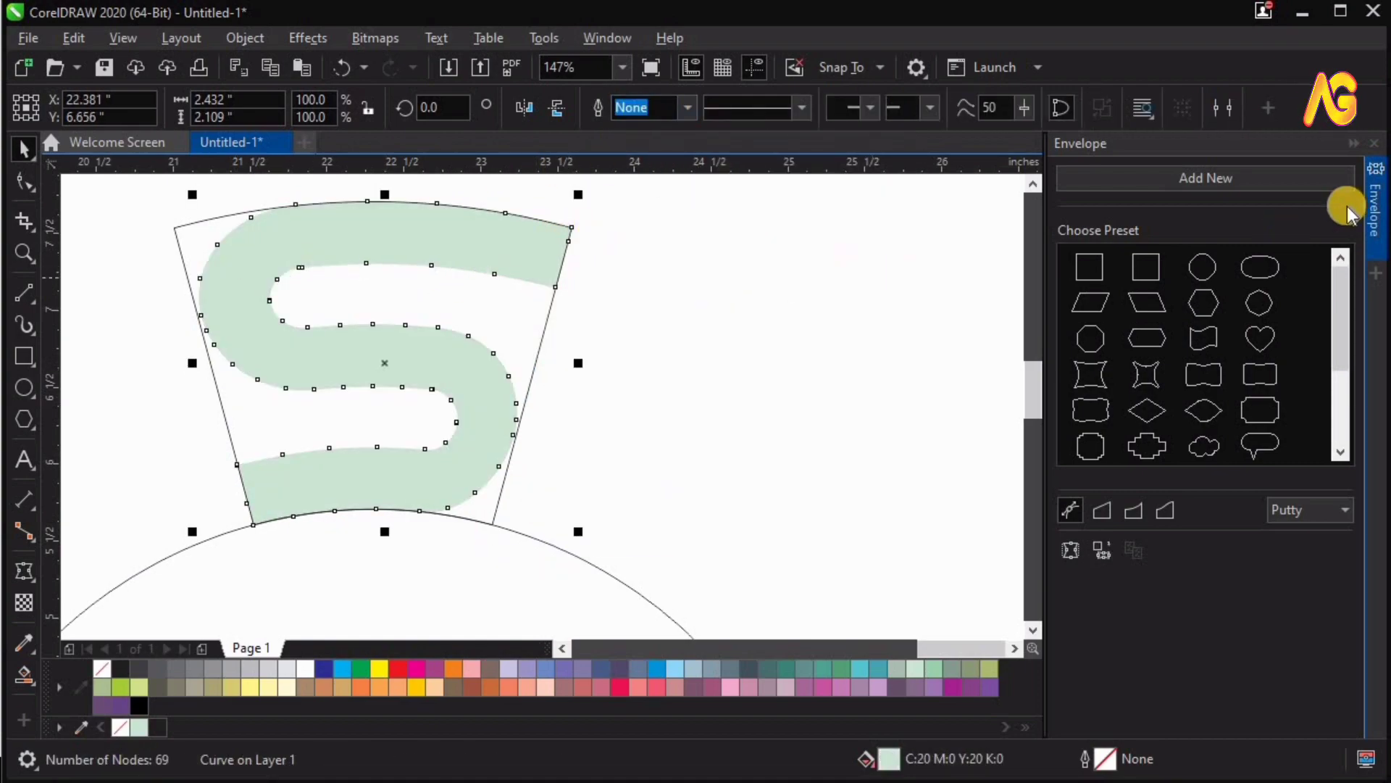
click(1374, 143)
click(1047, 302)
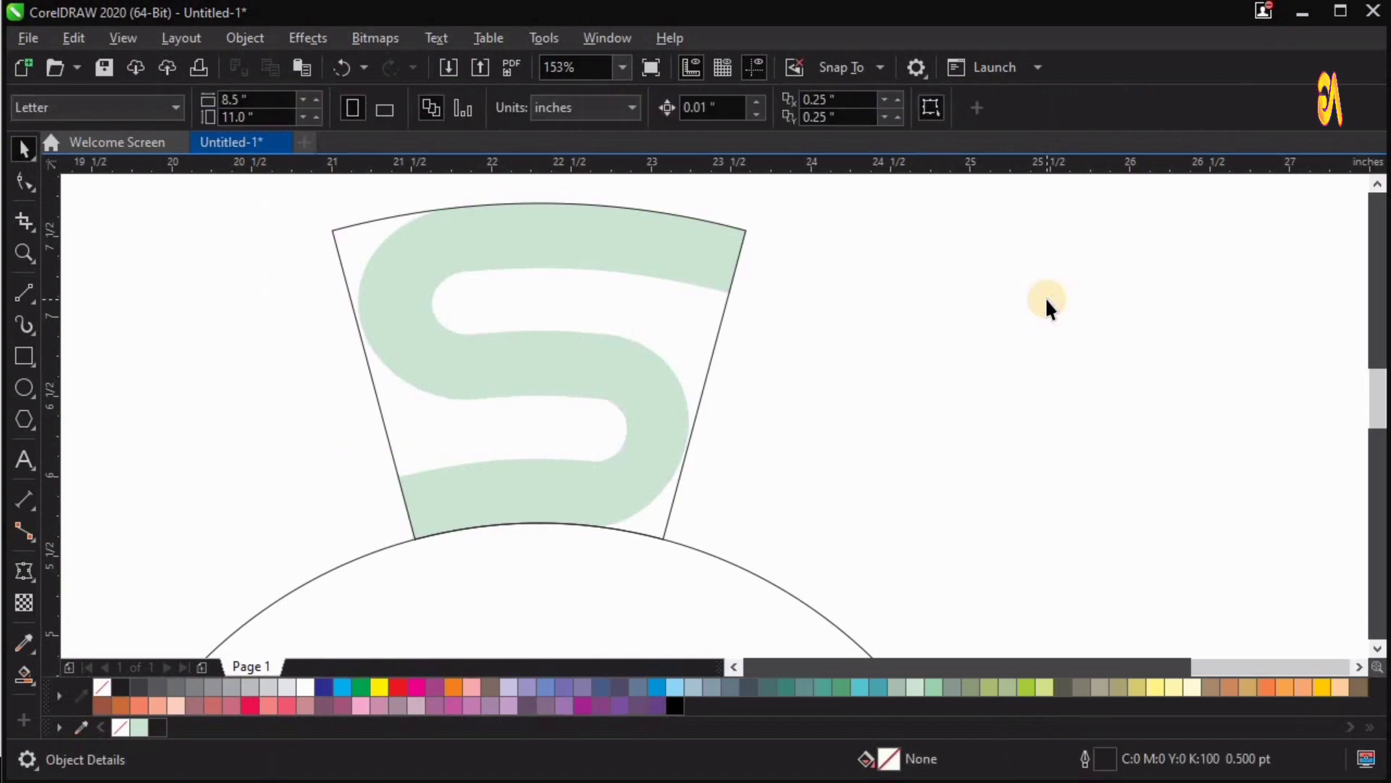
Try moving the wedge outline away from the S, undo the move, and select the S shape
key(F4)
drag(759, 260, 915, 72)
key(space)
scroll(811, 415, up, 2)
click(810, 412)
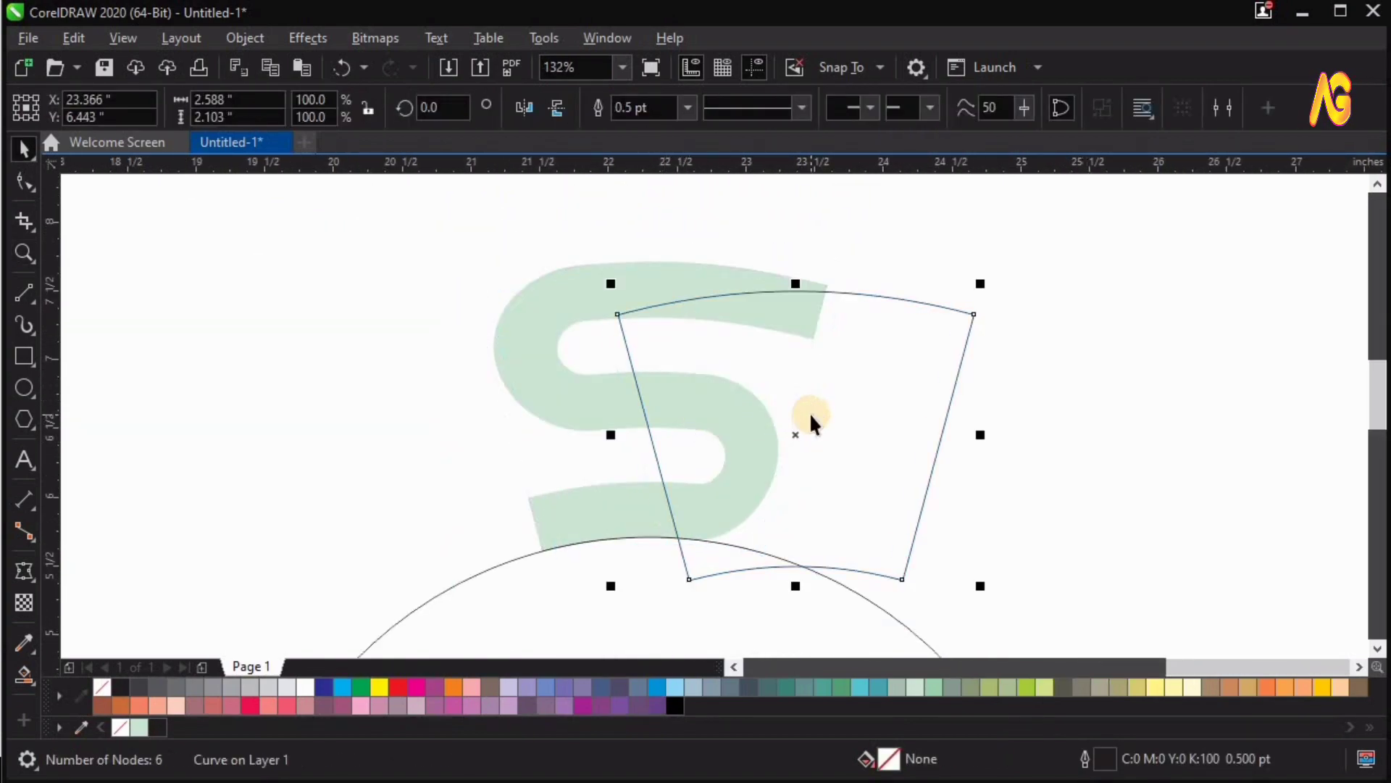
click(816, 307)
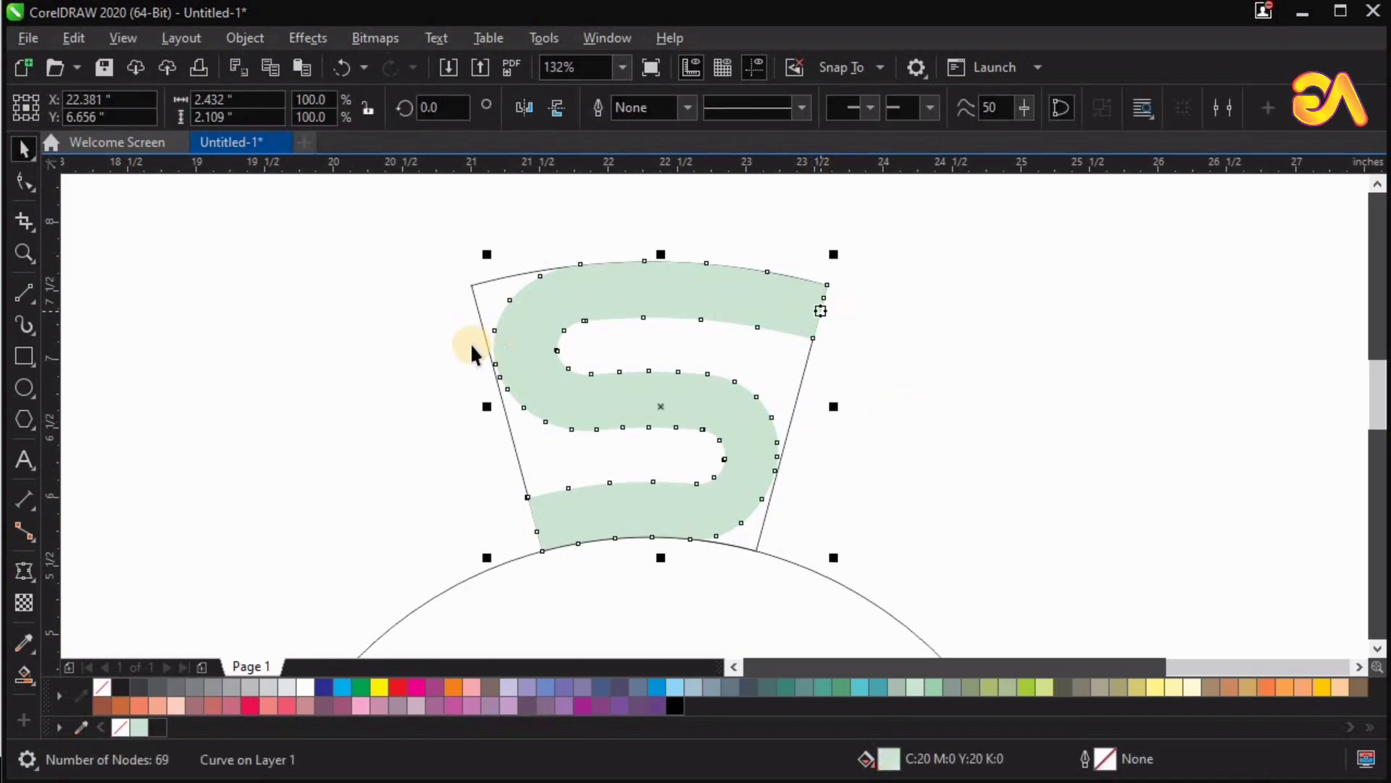
Draw a 3-point curve about 0.41 by 0.80 inches across the S's upper bend, from its inner edge to its outer edge
click(33, 301)
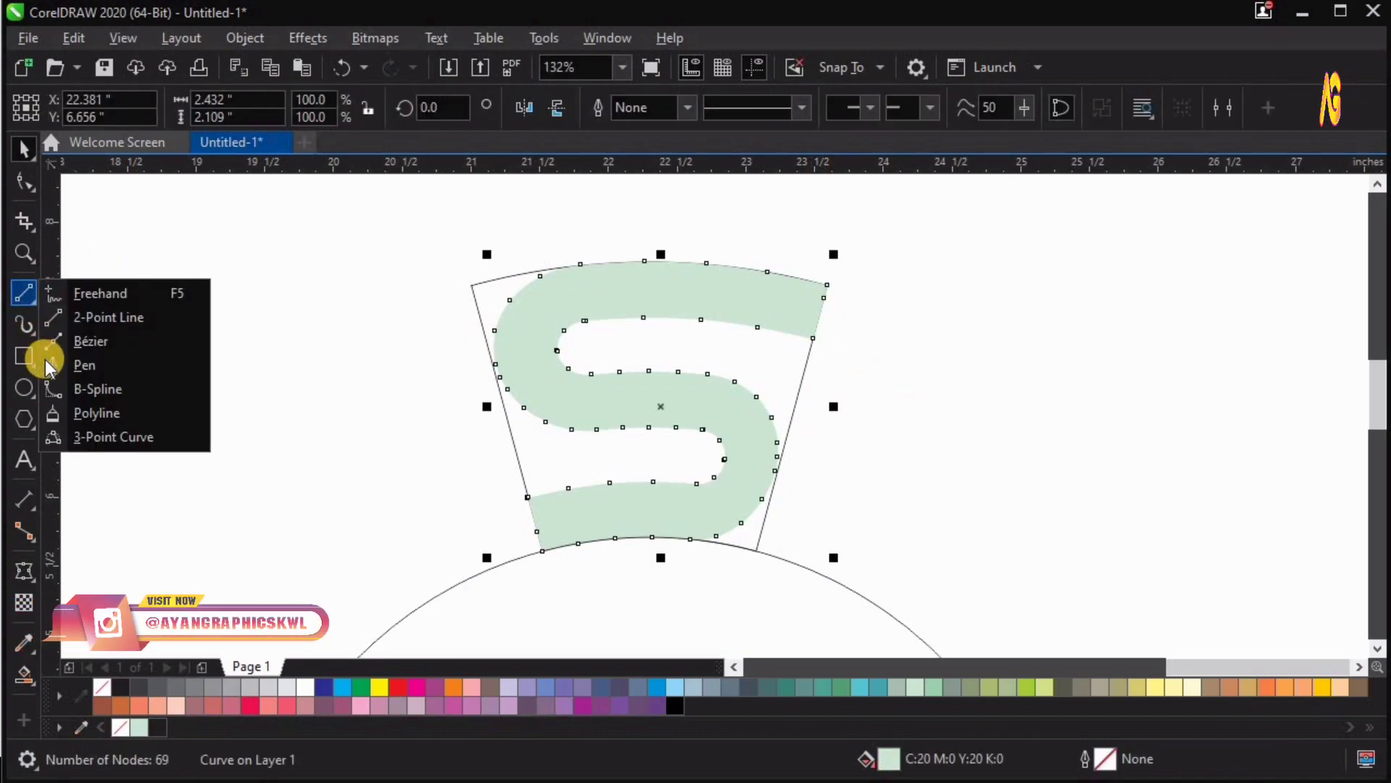
click(94, 435)
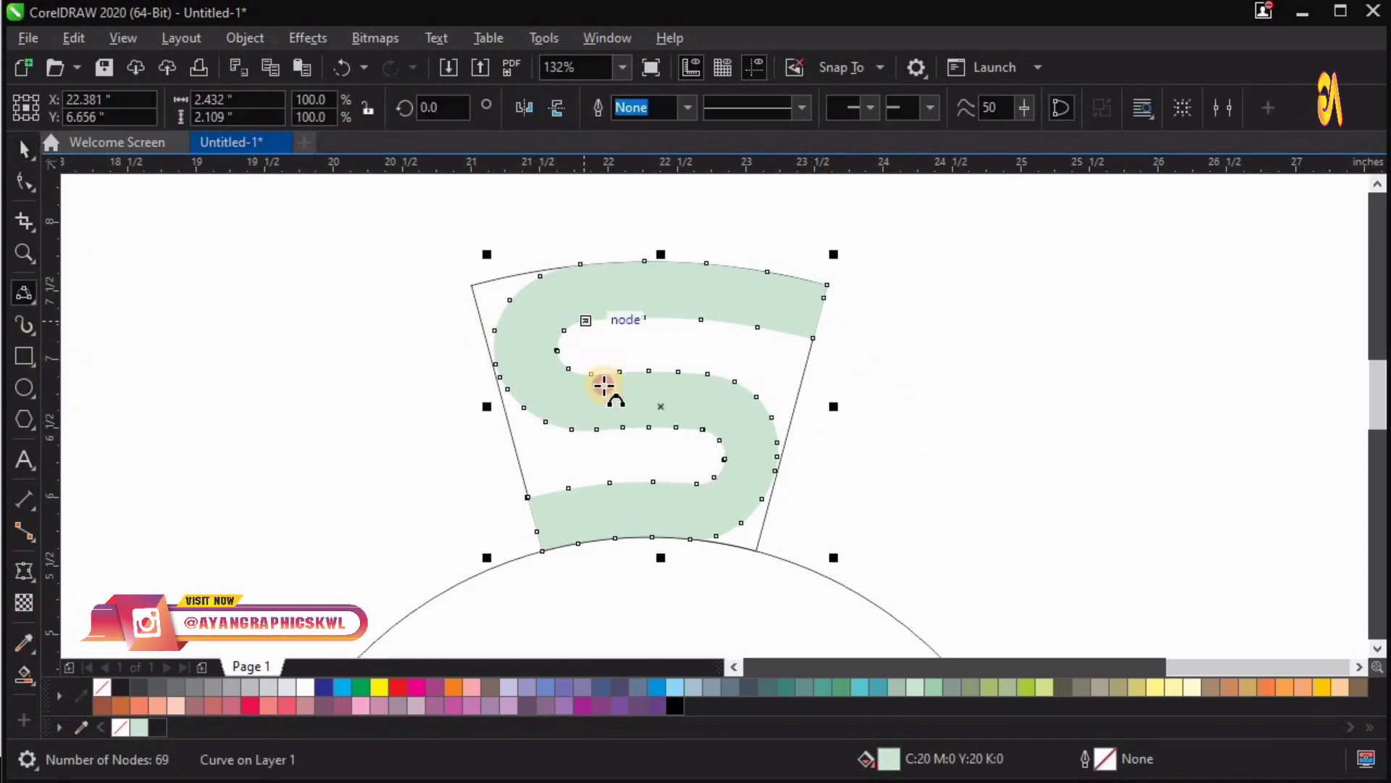
drag(603, 384, 604, 428)
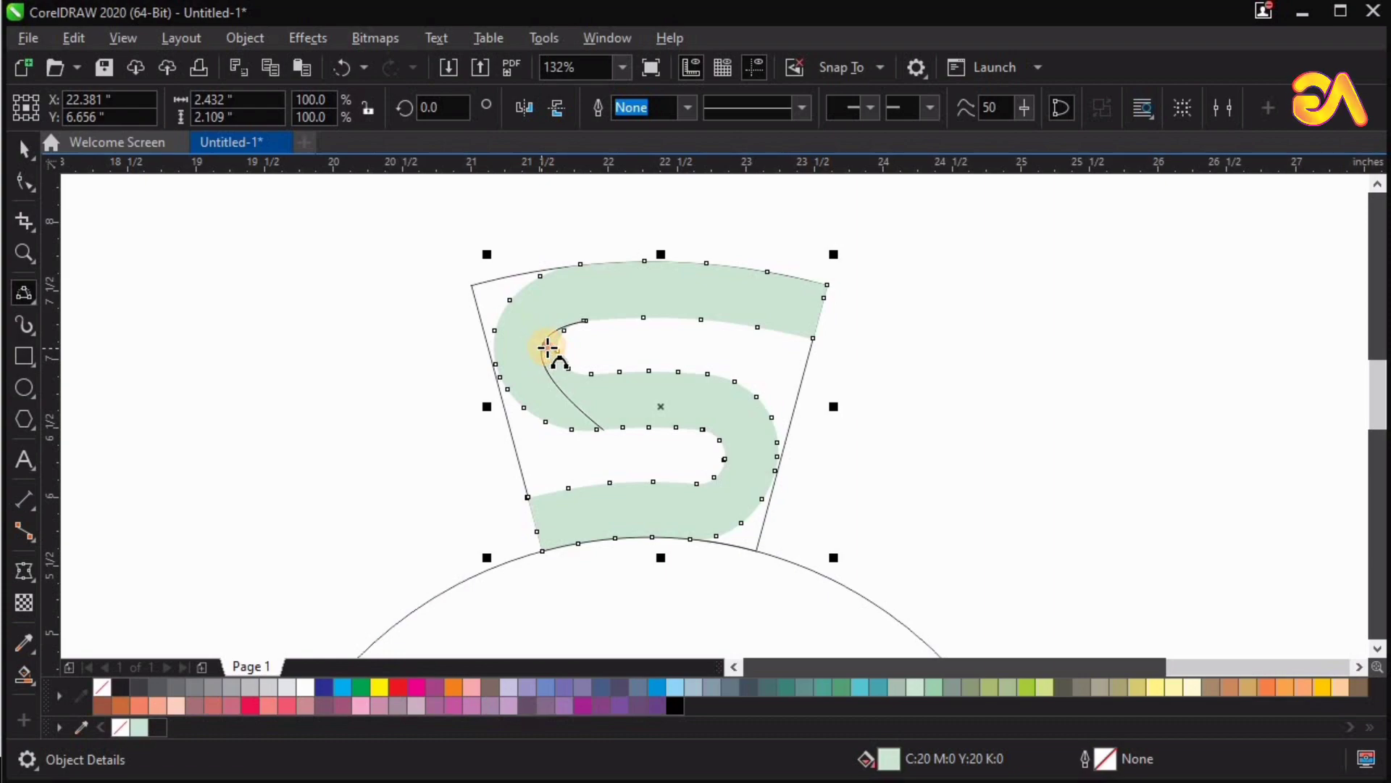
drag(540, 364, 535, 358)
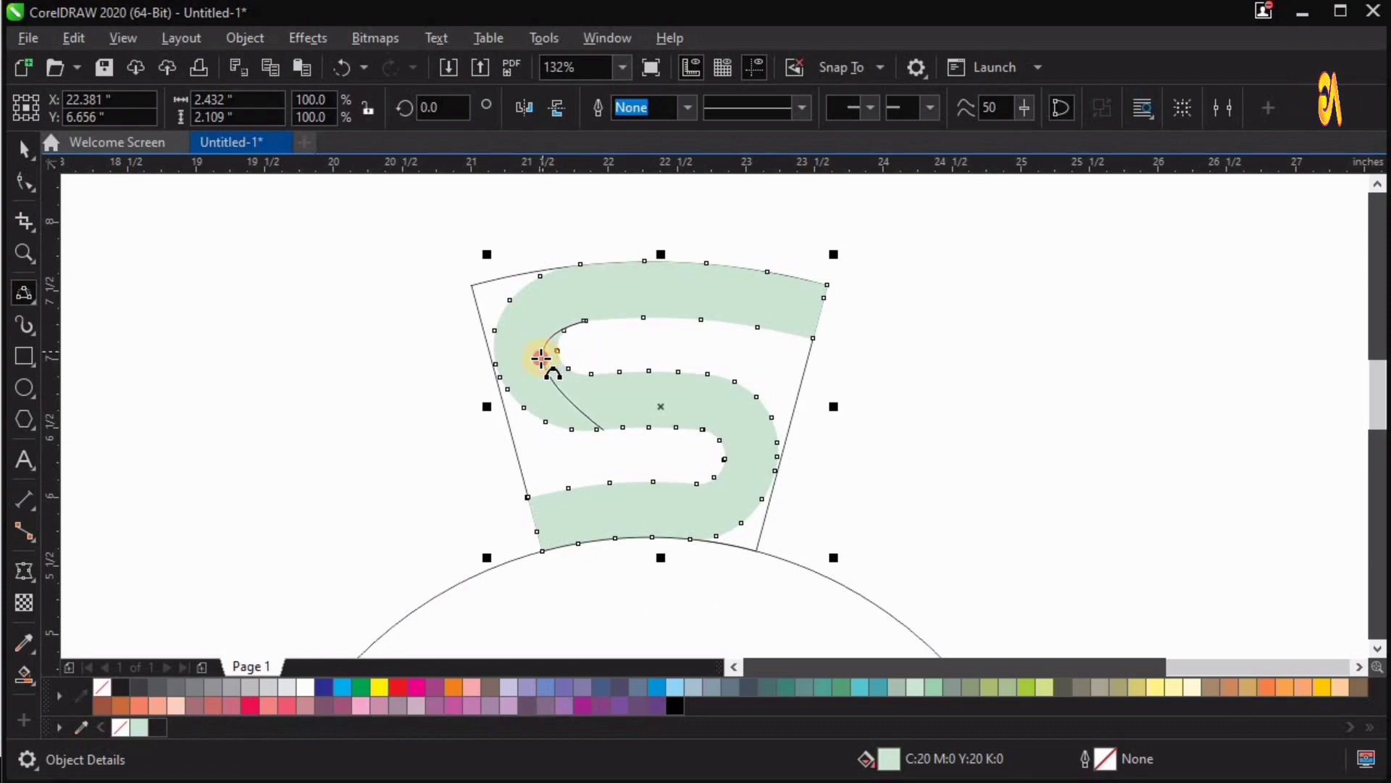
key(space)
click(551, 350)
scroll(647, 328, up, 1)
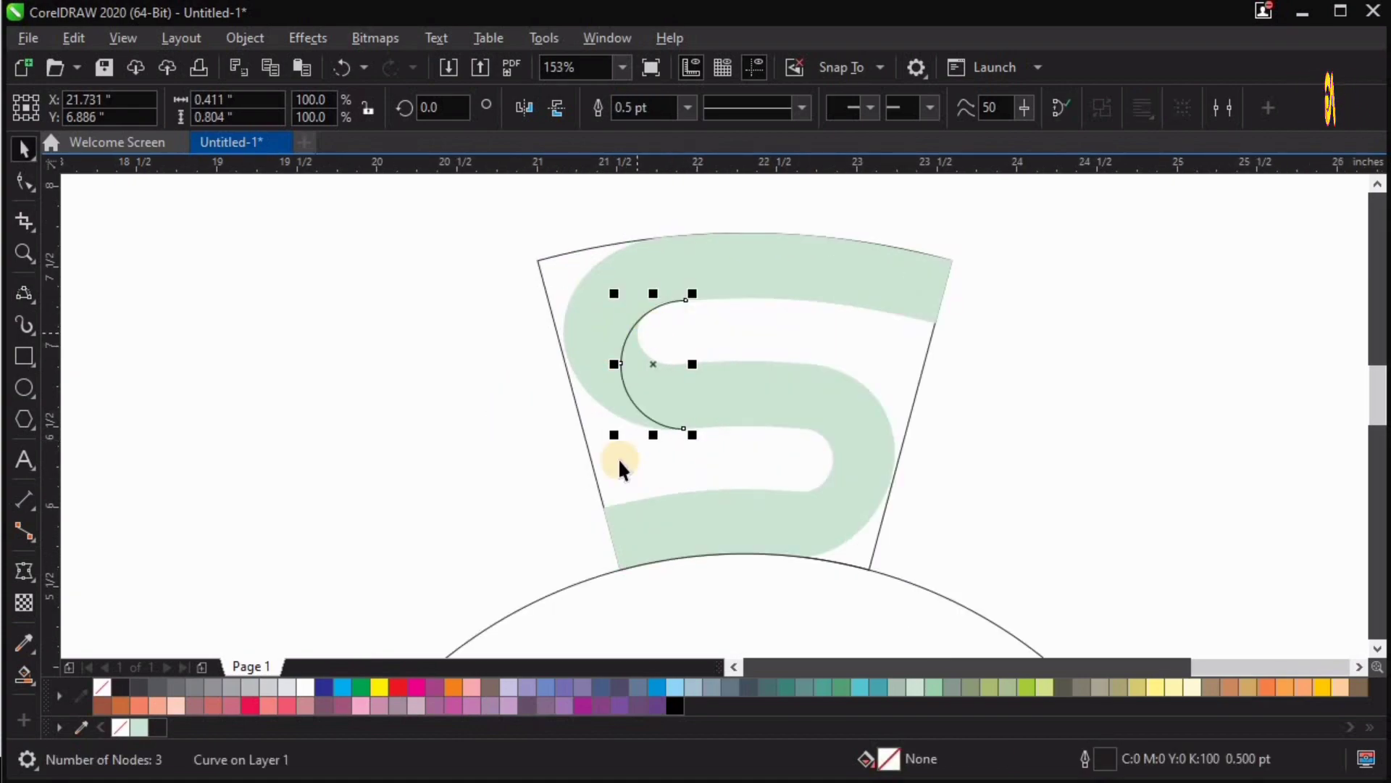
Draw a second 3-point curve about 0.43 by 0.80 inches across the S's lower bend, ending on the bottom edge
click(22, 298)
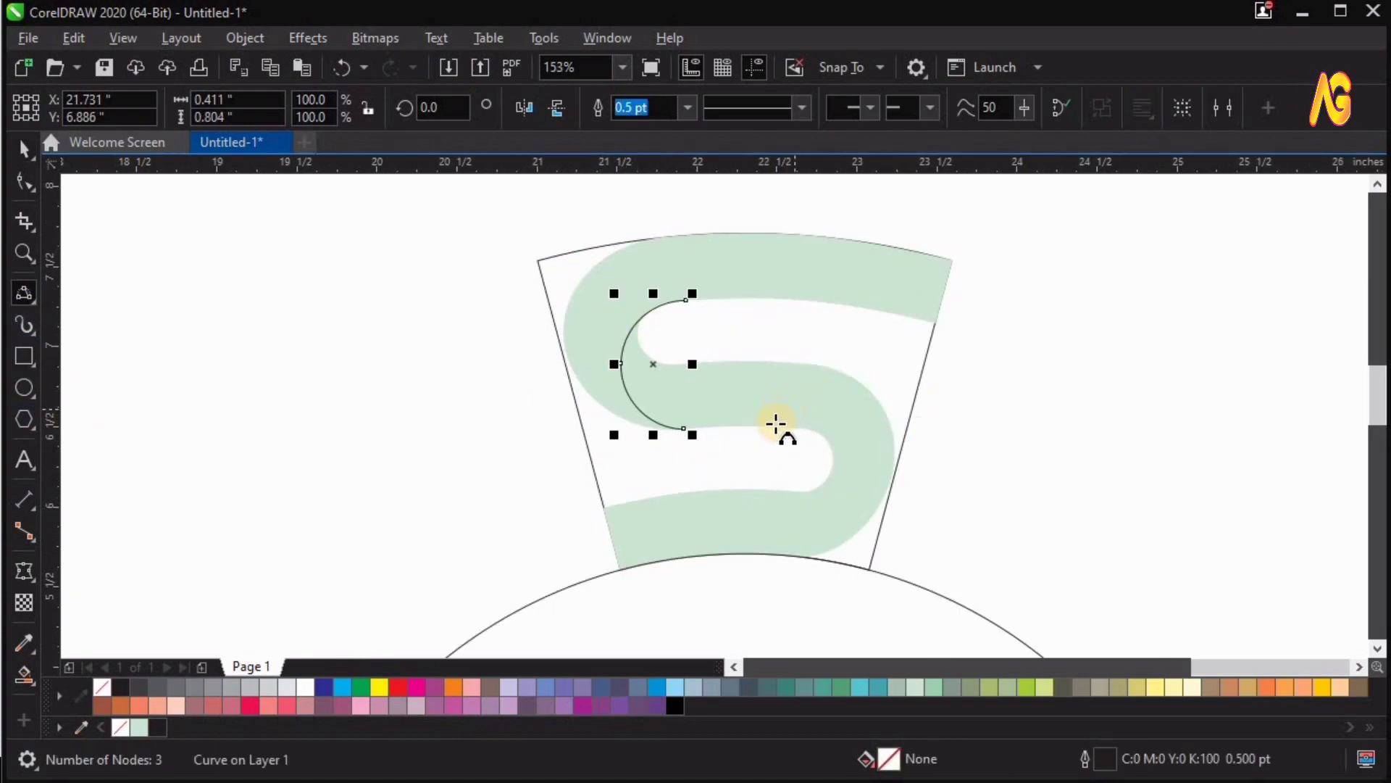
mouse_move(774, 493)
mouse_down()
mouse_move(789, 553)
mouse_move(783, 508)
mouse_up()
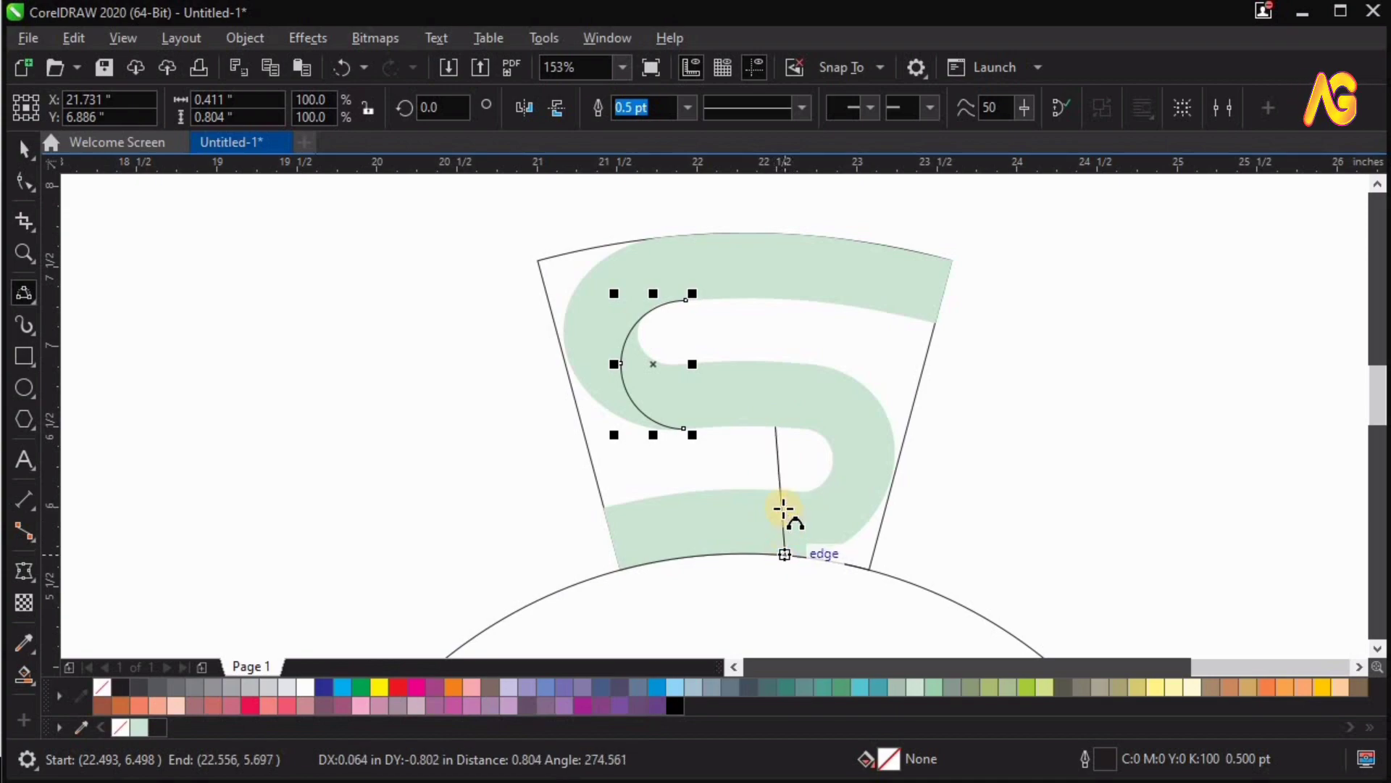
click(855, 498)
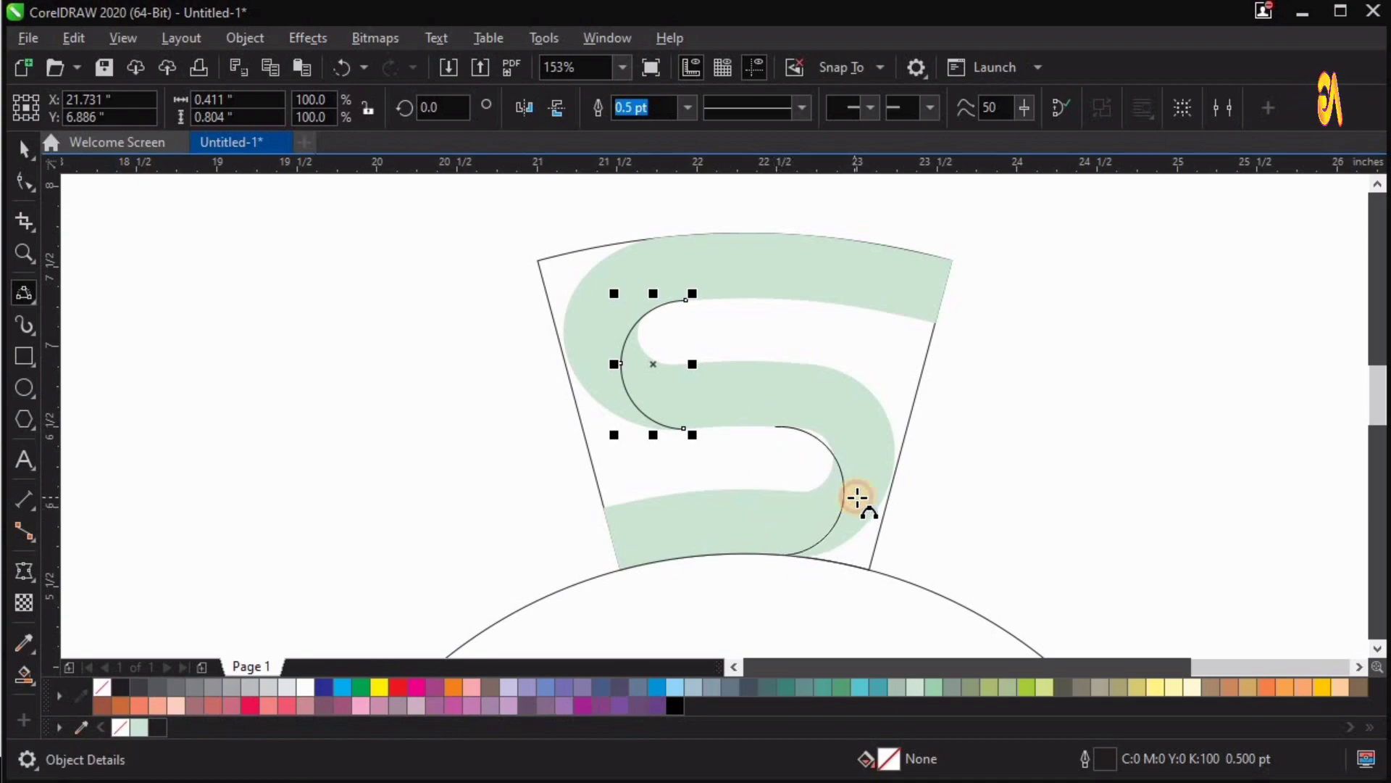
click(857, 498)
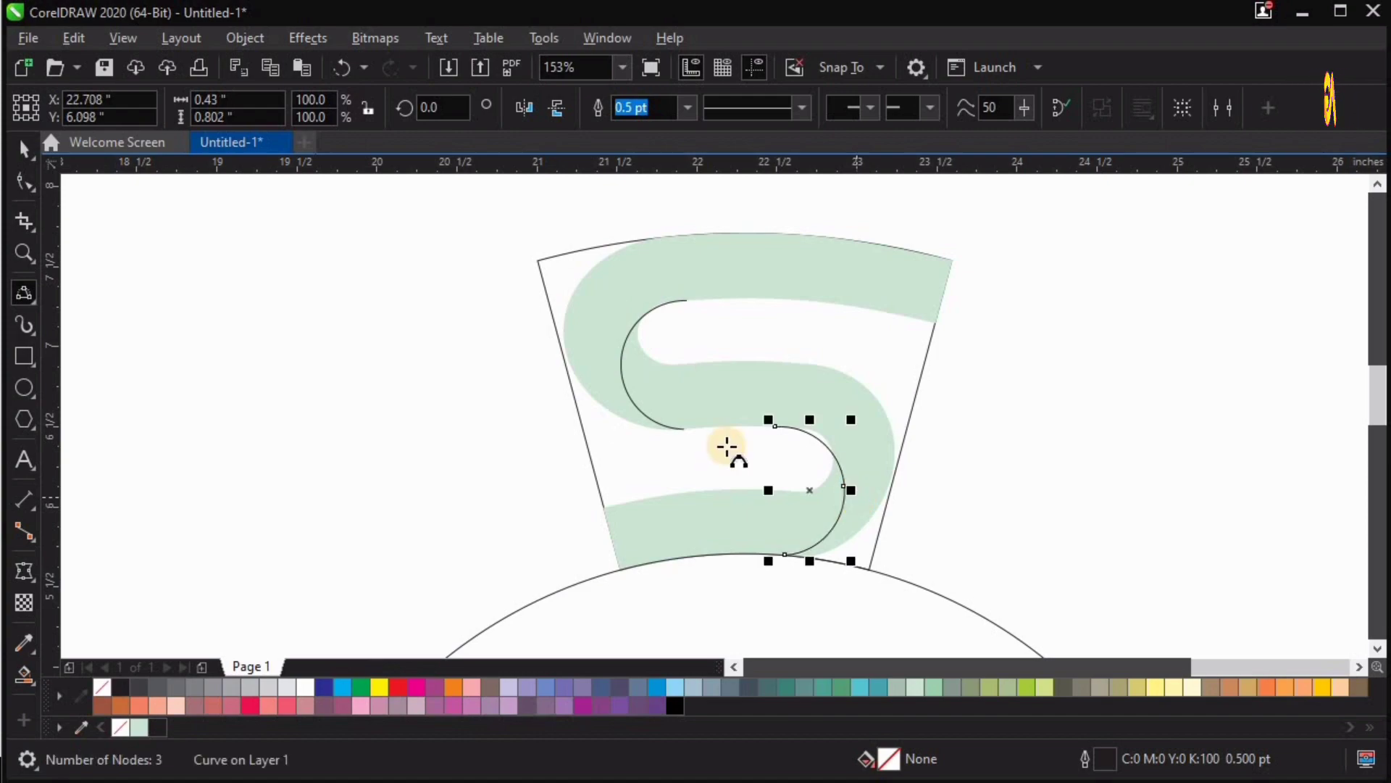
Use Smart Fill to create three separate pale green (C:20 M:0 Y:20 K:0) sections from the S areas divided by the two arcs
scroll(726, 445, up, 3)
scroll(724, 447, down, 3)
key(z)
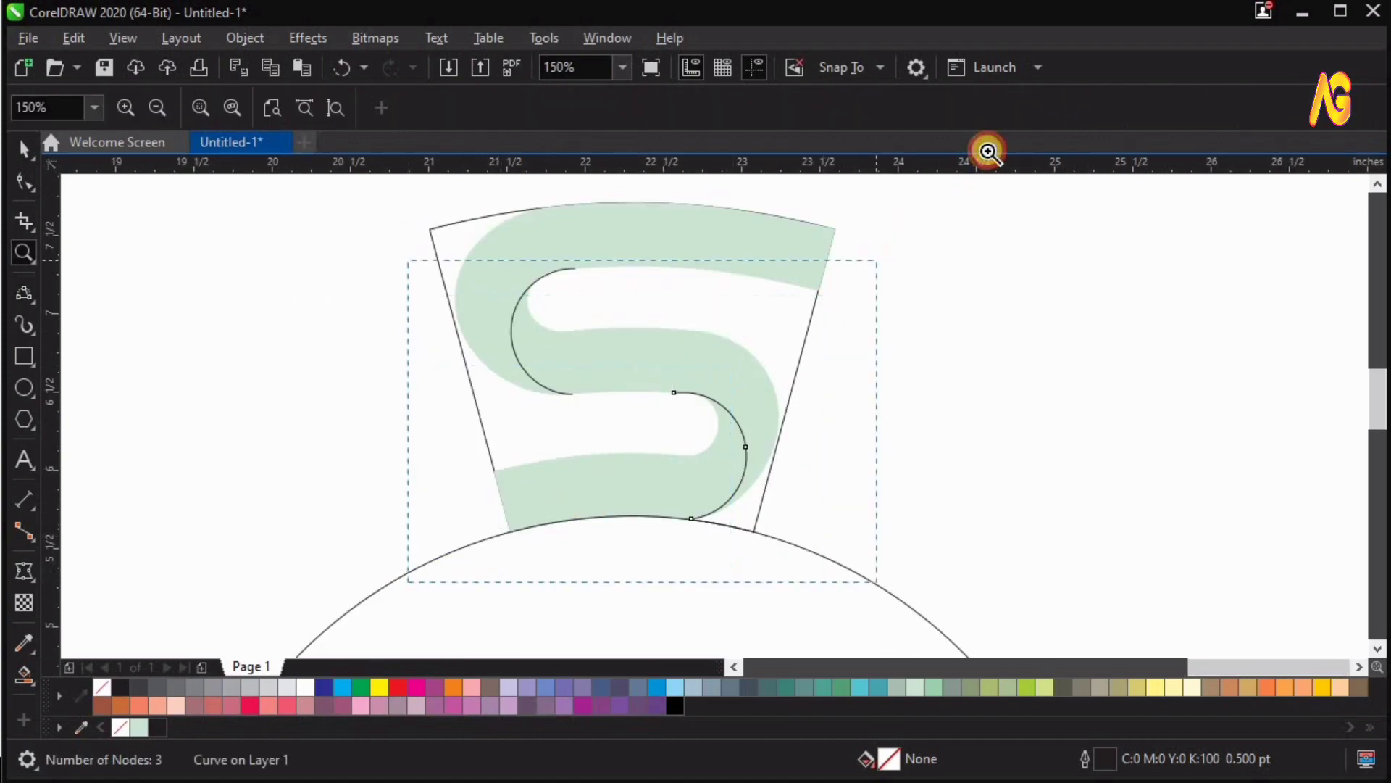
drag(988, 151, 986, 110)
click(29, 673)
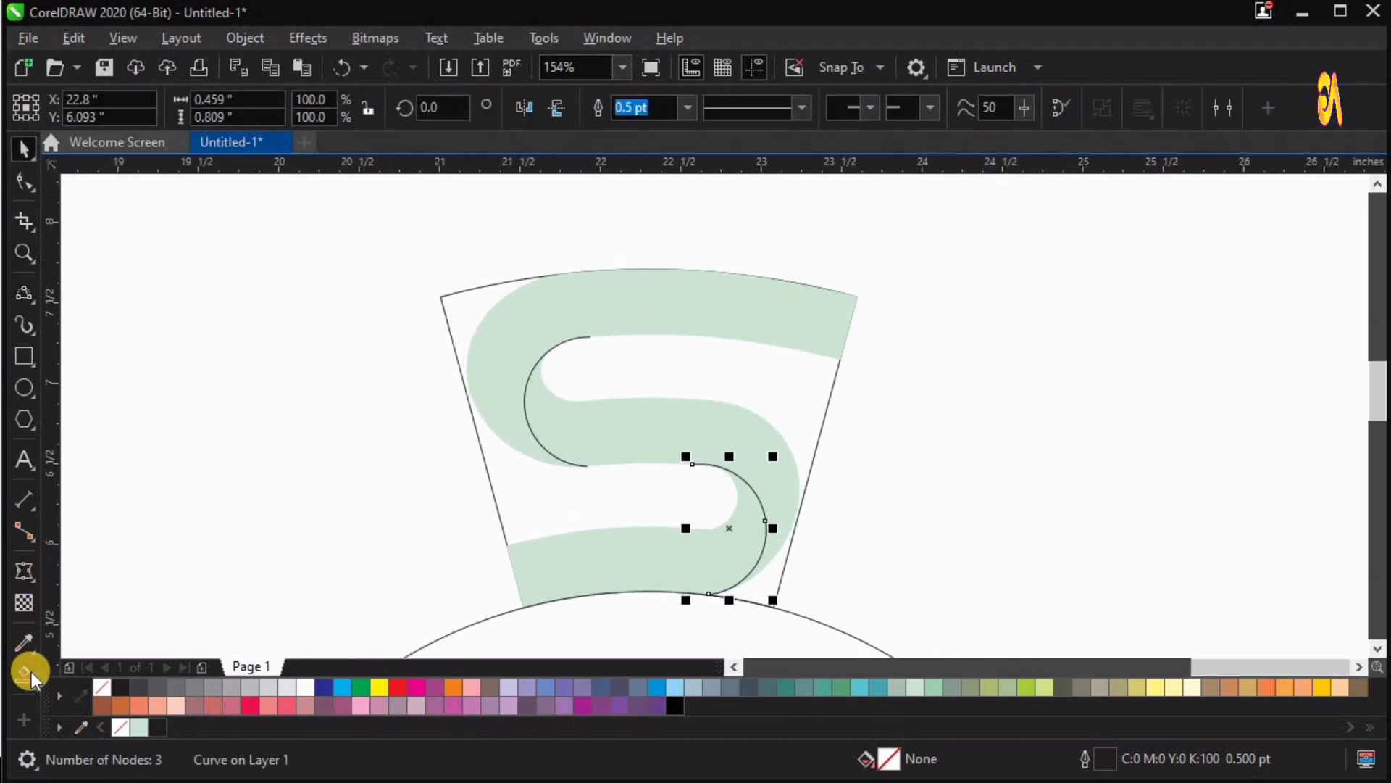
click(618, 392)
click(624, 504)
click(602, 560)
key(space)
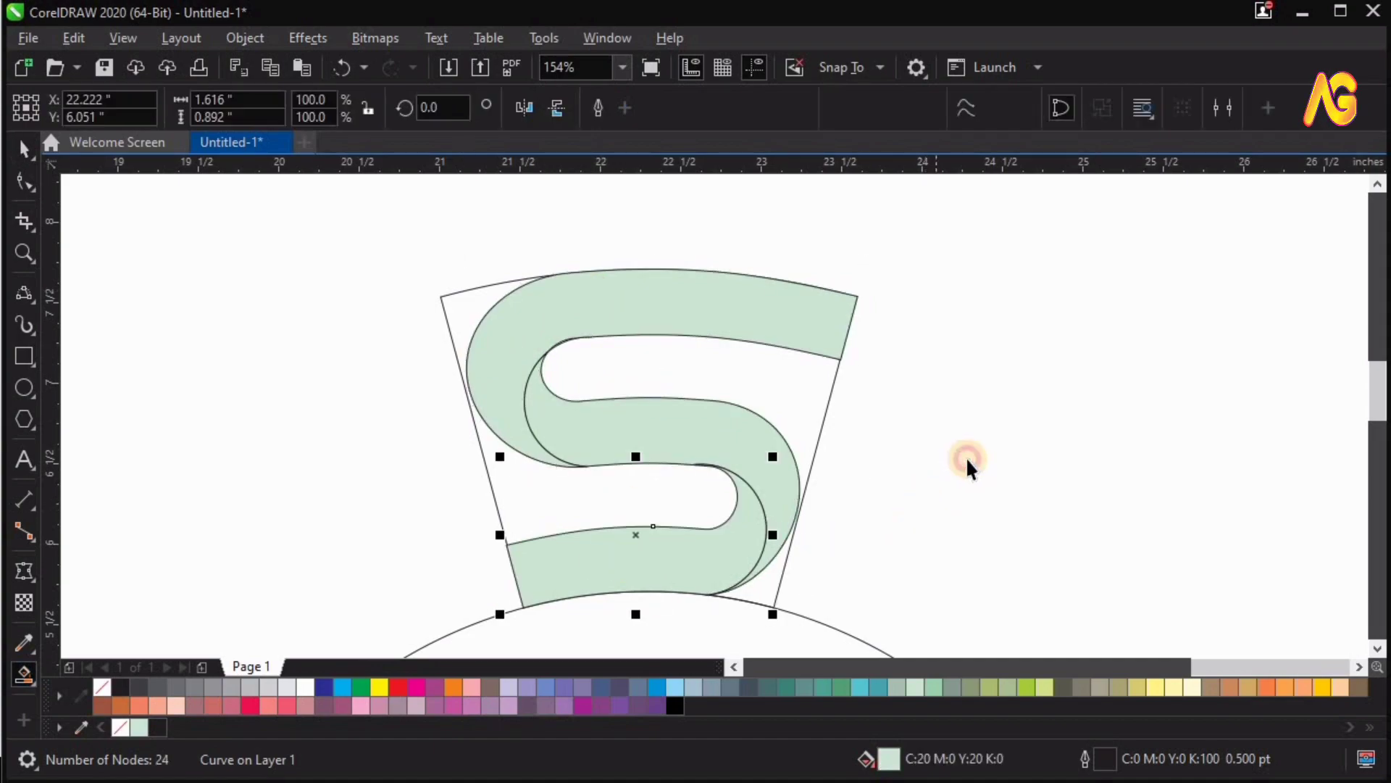
click(967, 456)
Fill the upper and lower S sections with magenta (C:0 M:100 Y:0 K:0) and the middle section with cyan (C:100 M:0 Y:0 K:0)
key(z)
mouse_move(398, 220)
mouse_down()
mouse_move(1059, 628)
mouse_move(1126, 710)
mouse_up()
key(space)
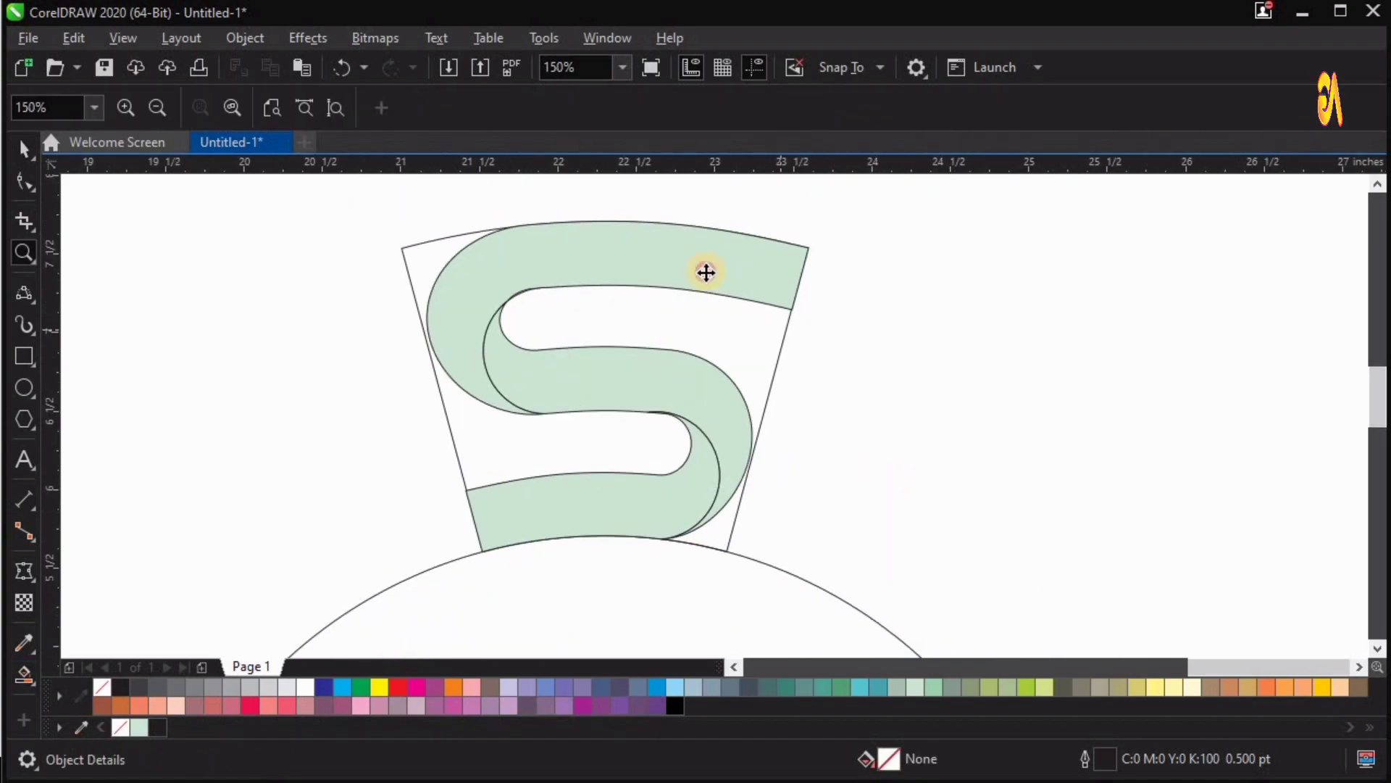
click(706, 273)
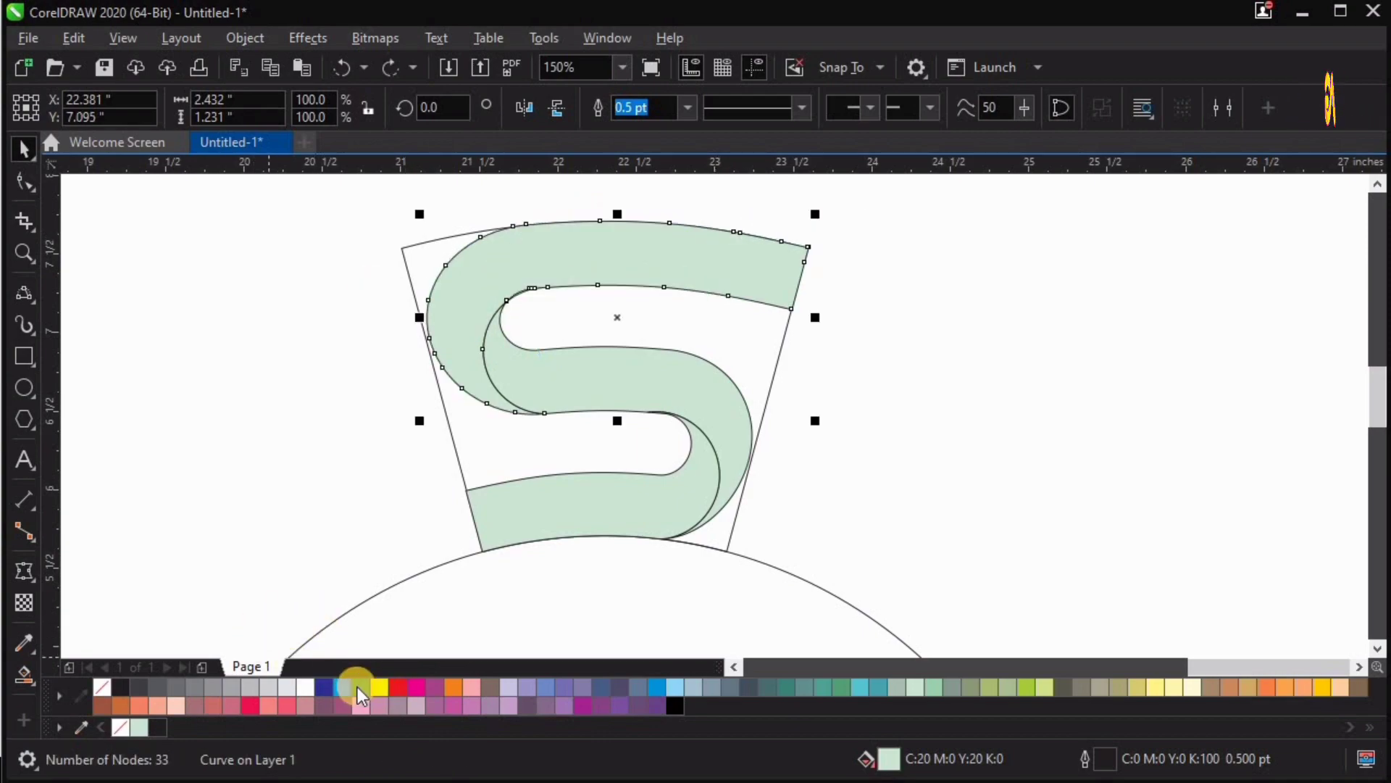
click(414, 685)
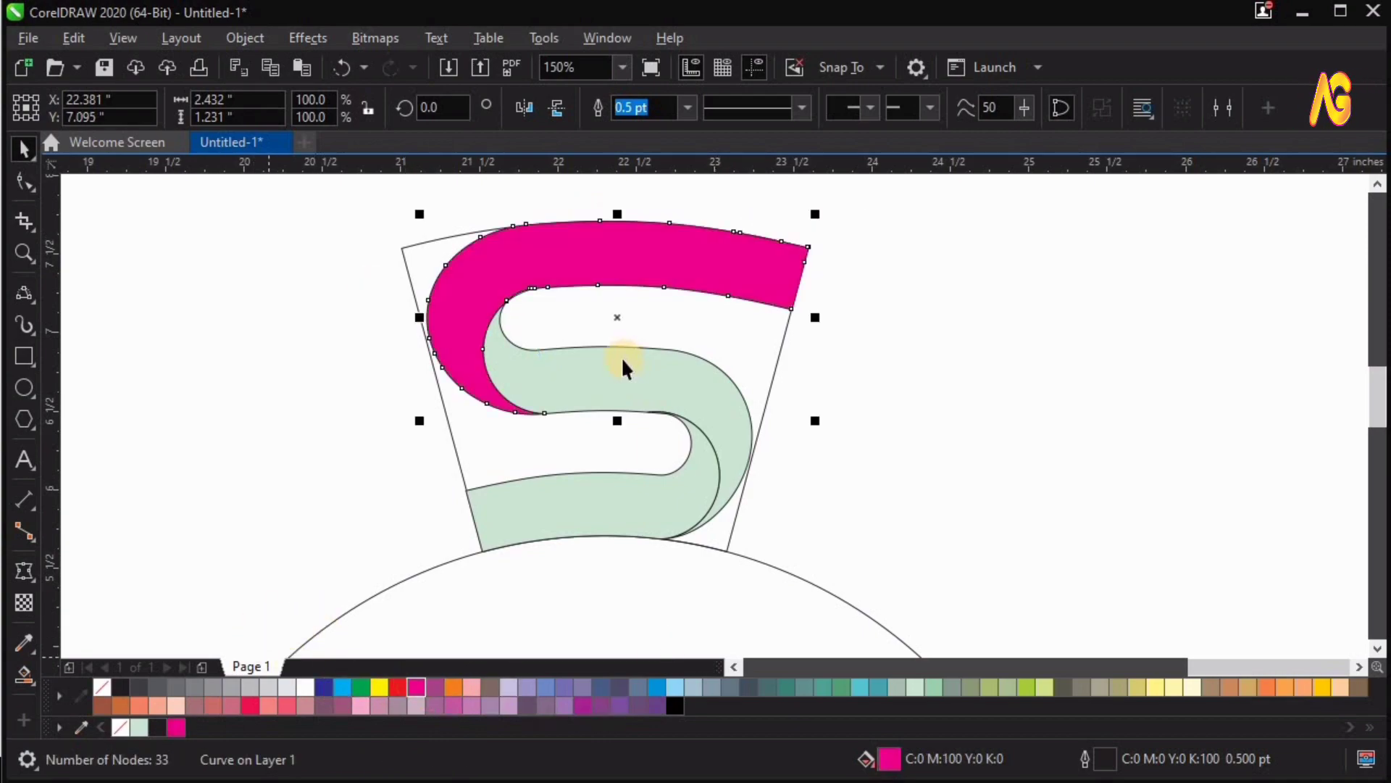
click(513, 343)
click(344, 687)
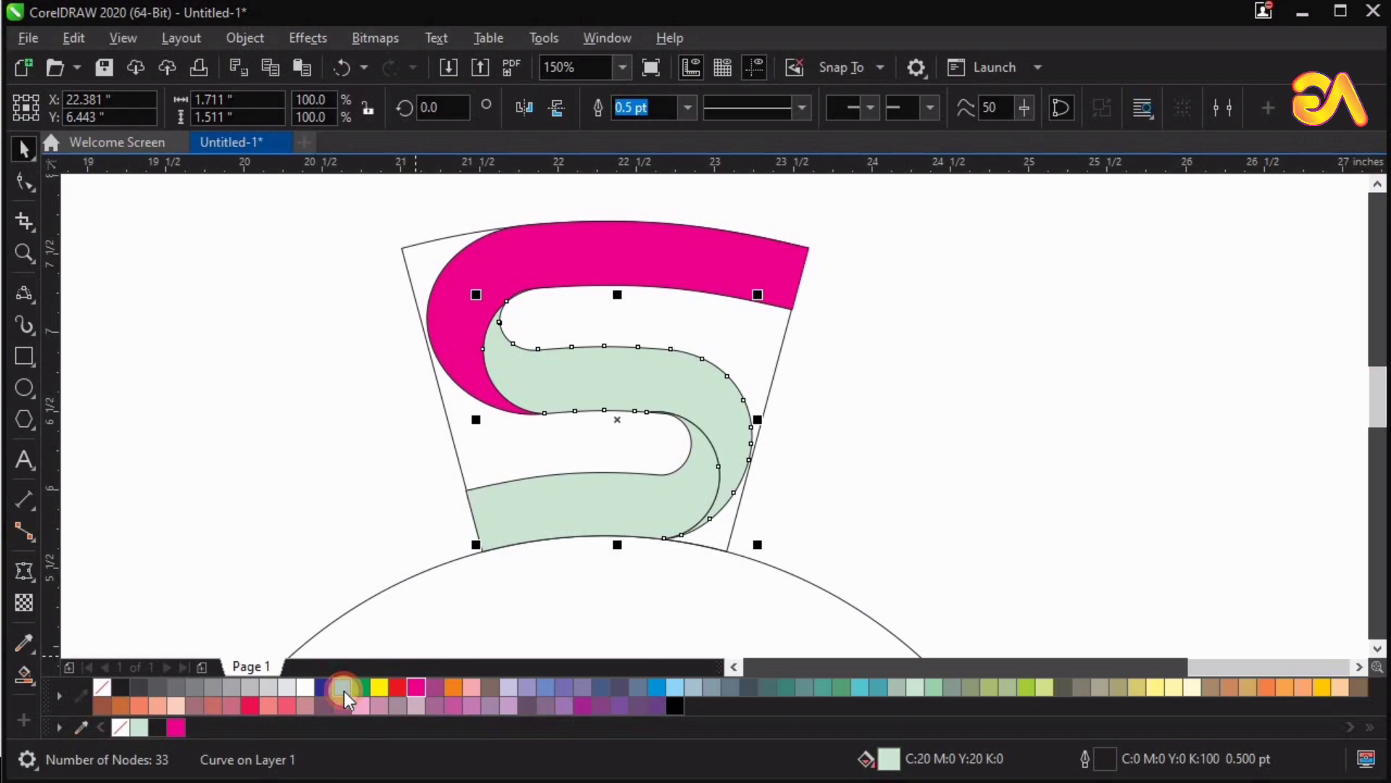
click(584, 489)
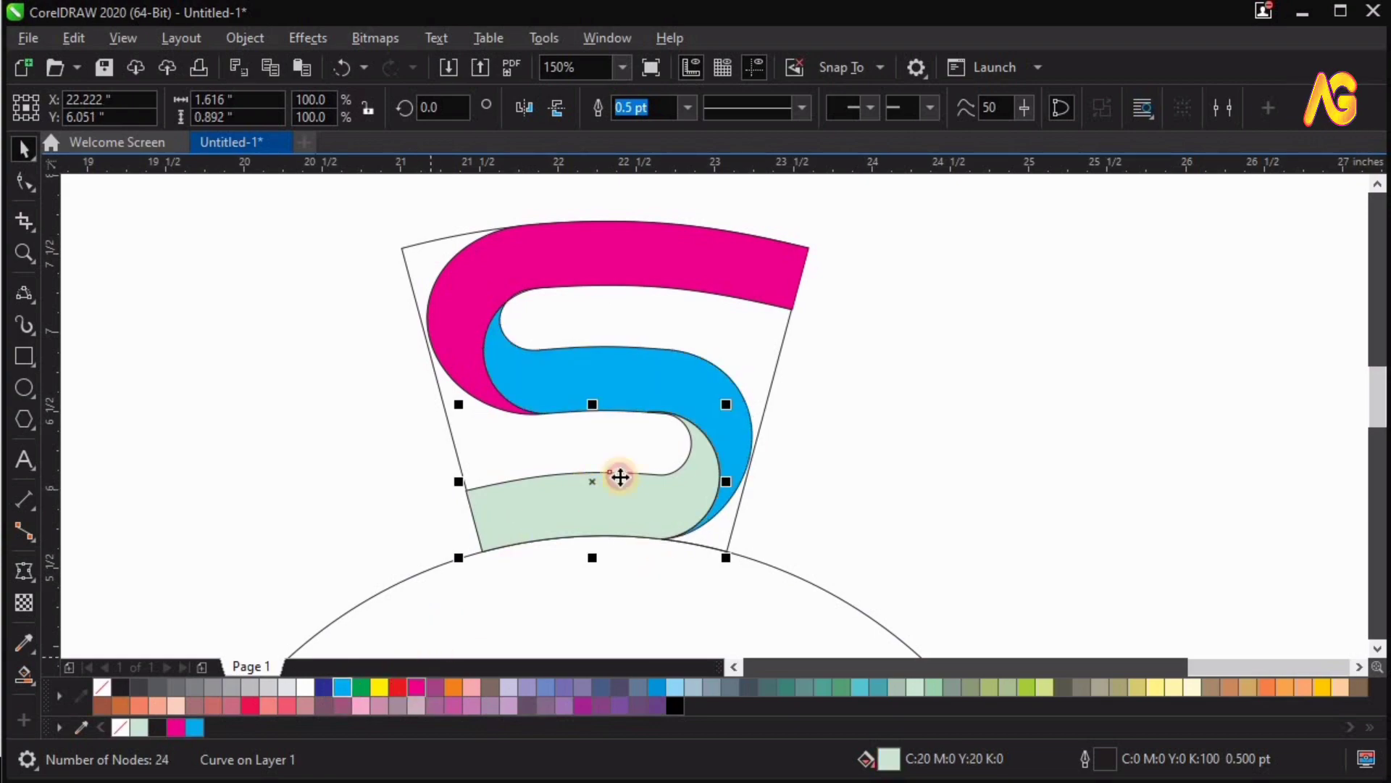
click(416, 687)
Change the middle S section's fill to magenta (C:0 M:100 Y:0 K:0) to match the other two sections
scroll(671, 422, down, 1)
key(z)
drag(403, 269, 905, 568)
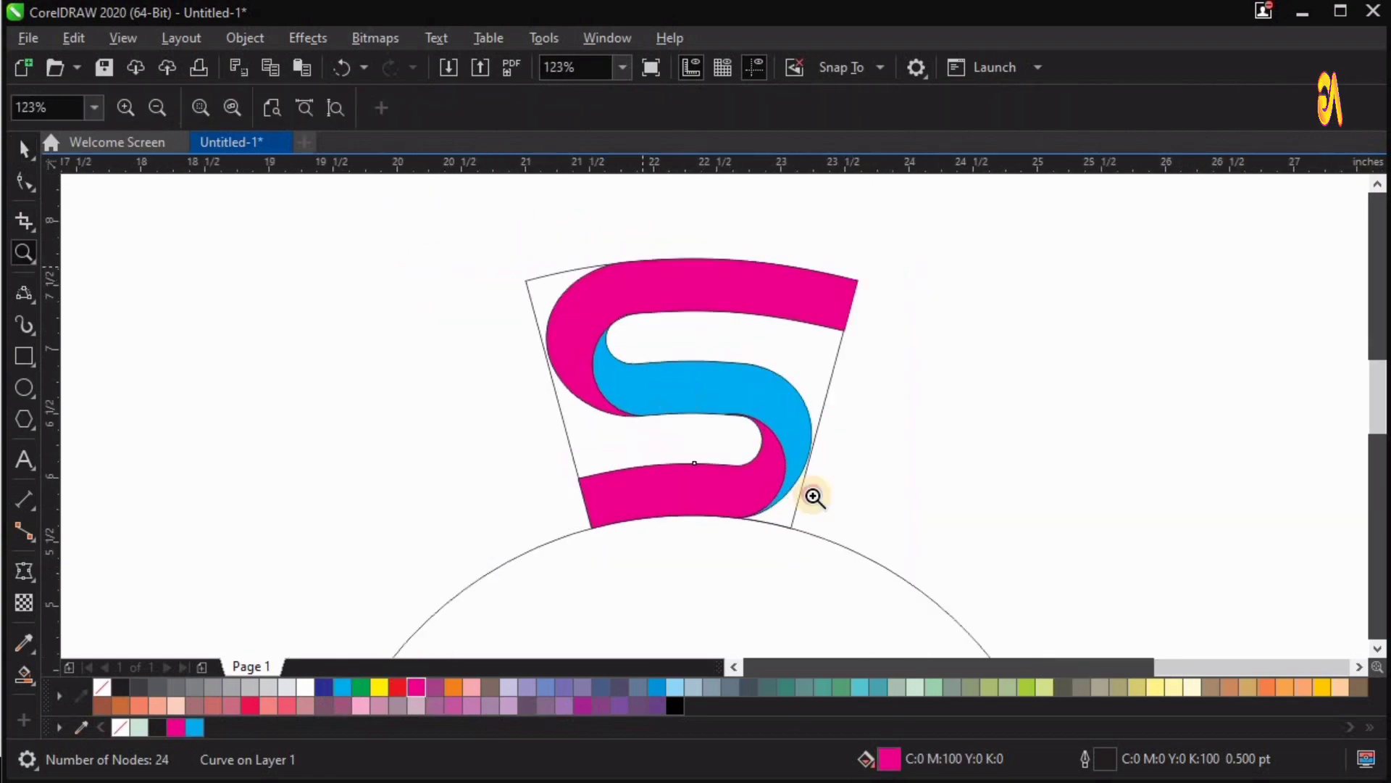
key(space)
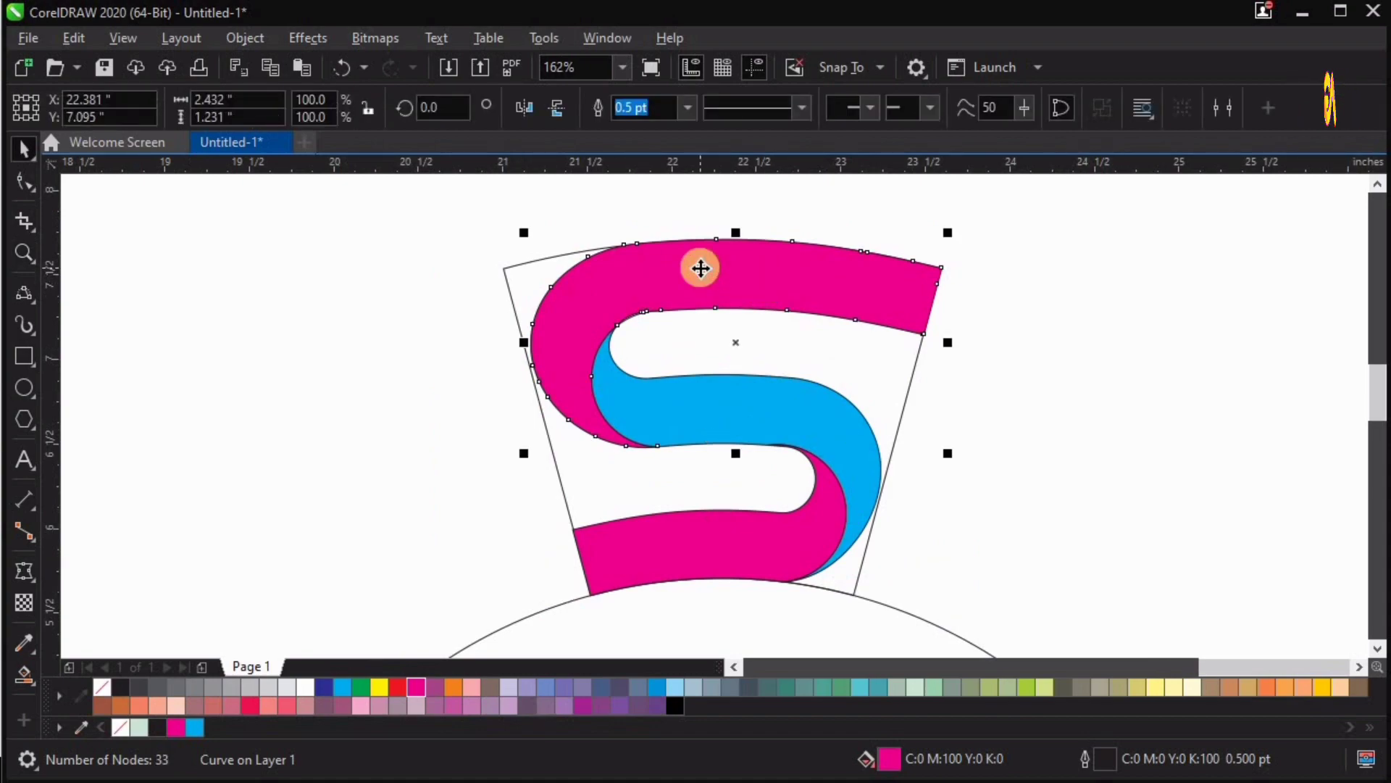
click(694, 404)
click(411, 688)
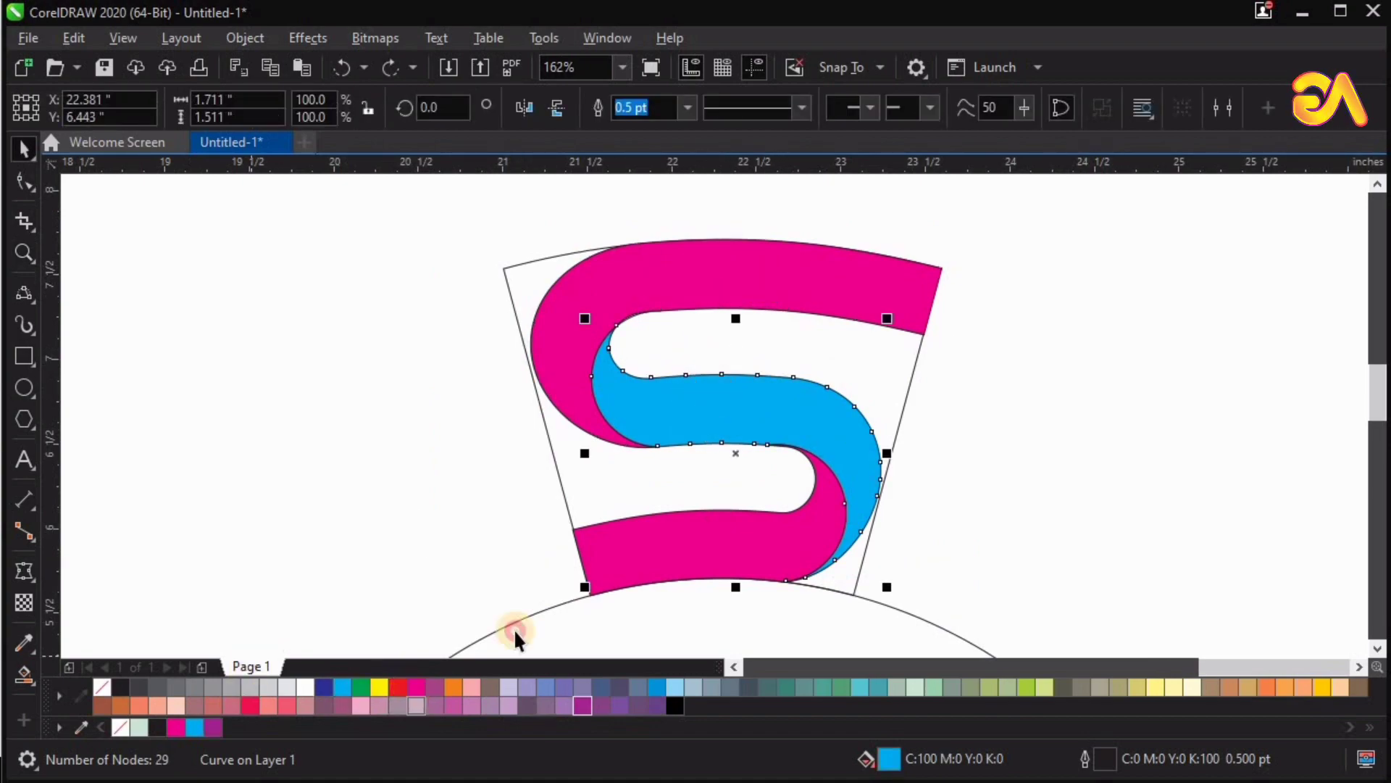
Apply a linear fountain fill to the middle section from its right bend to its left end, with magenta as the end colour
key(z)
drag(1000, 631, 1027, 640)
key(space)
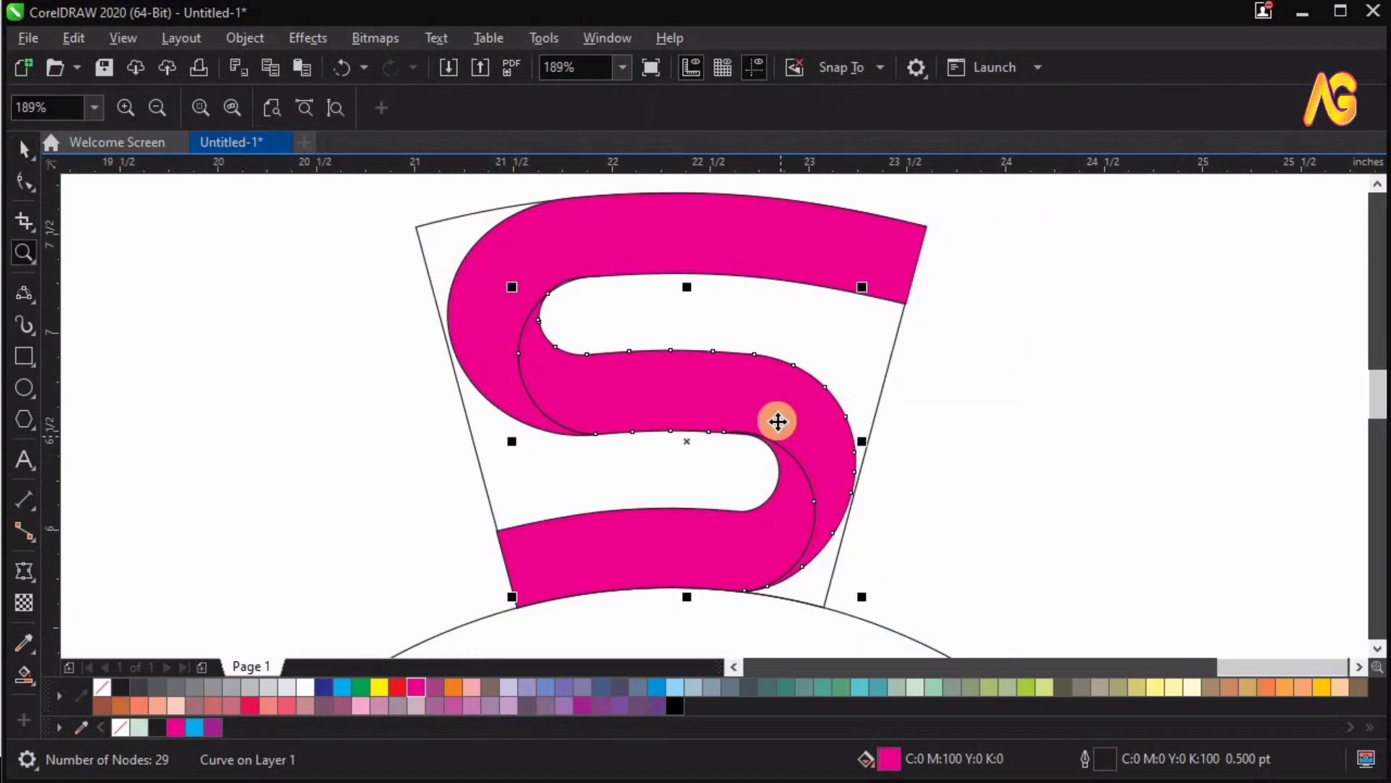
click(776, 420)
drag(33, 695, 103, 677)
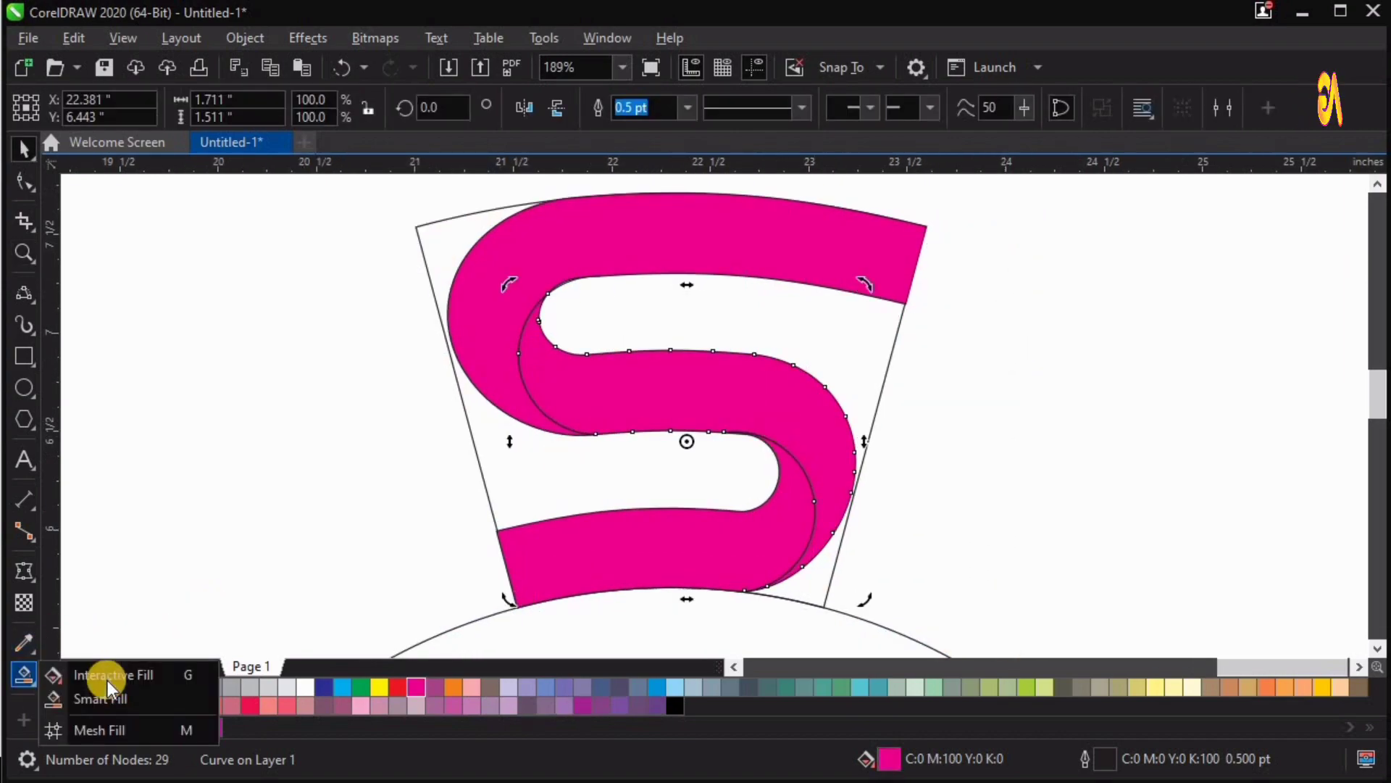
drag(832, 444, 533, 346)
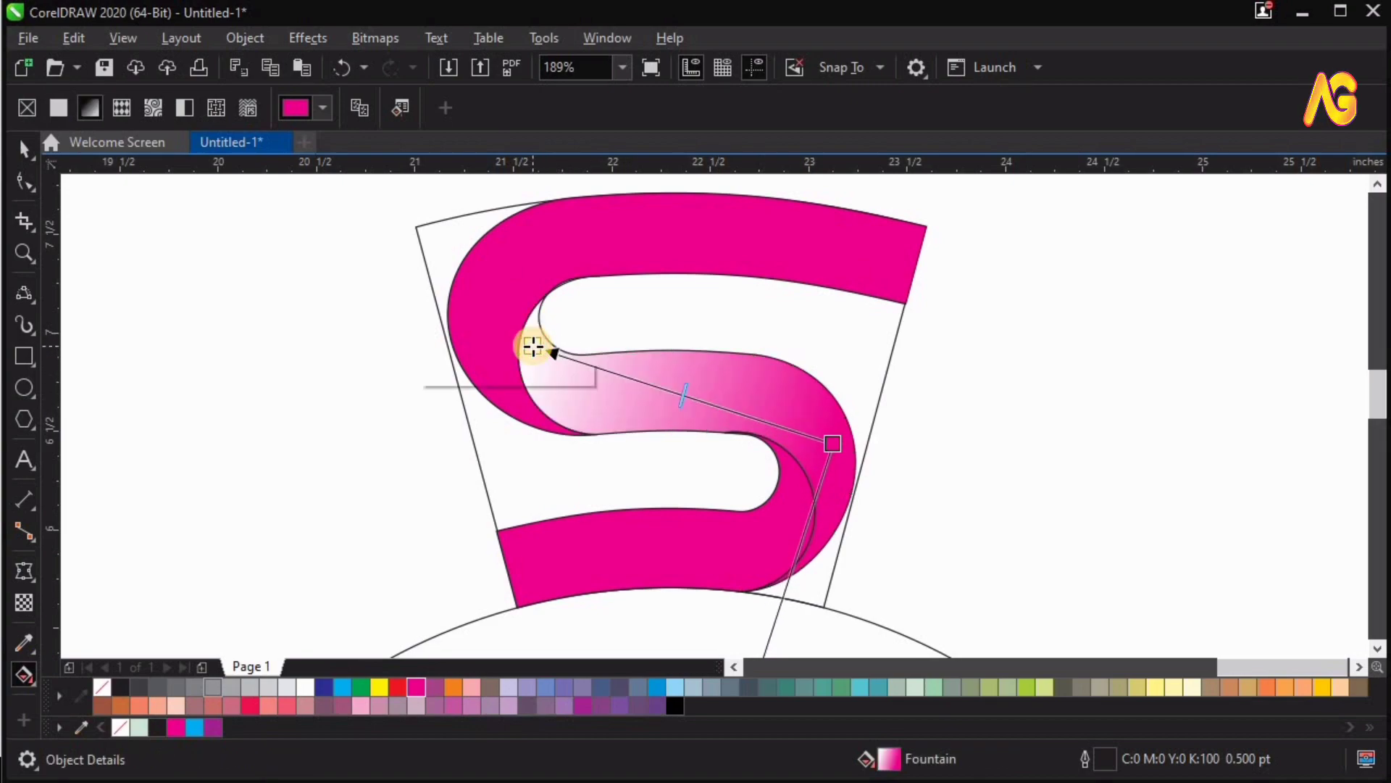
click(416, 686)
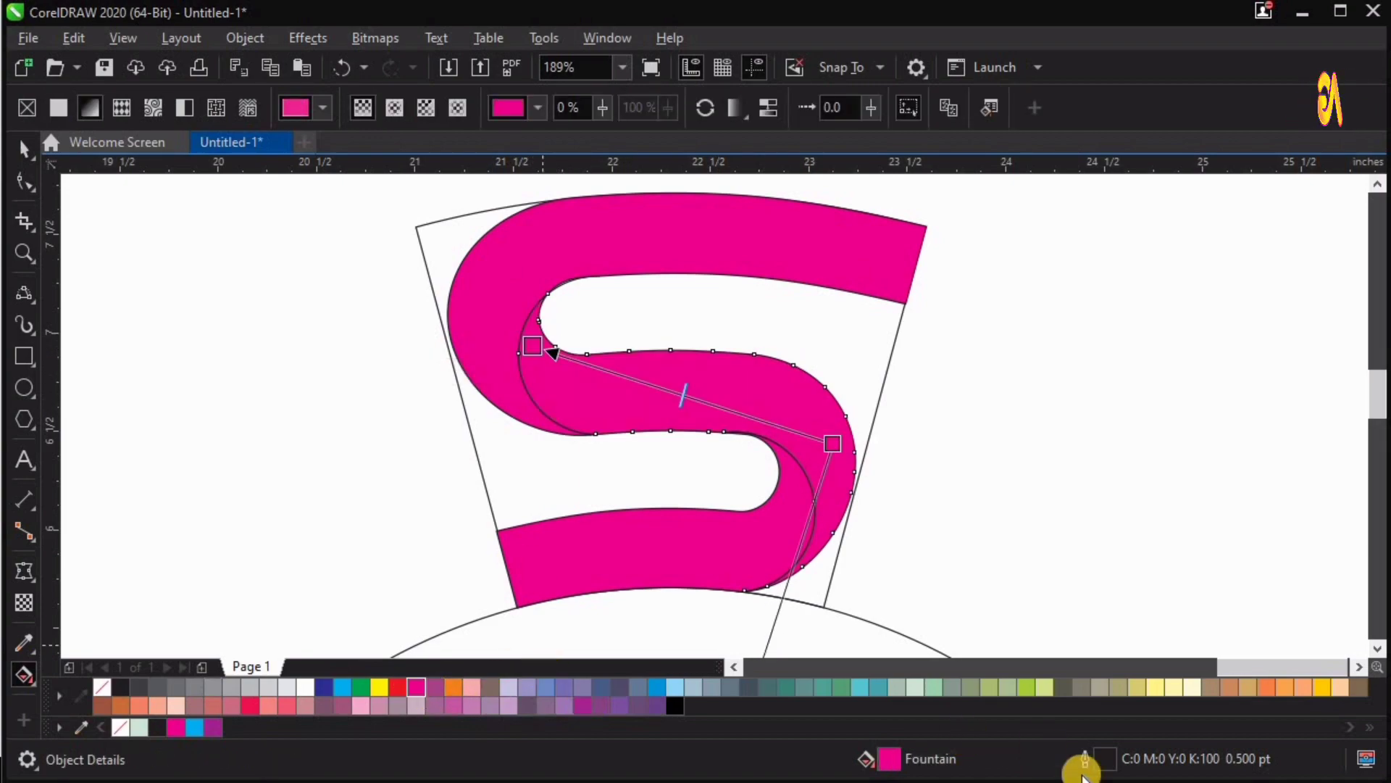
Darken the middle section's gradient end colour by setting K to 50, and shift both gradient ends outward to the section's edges
double_click(888, 758)
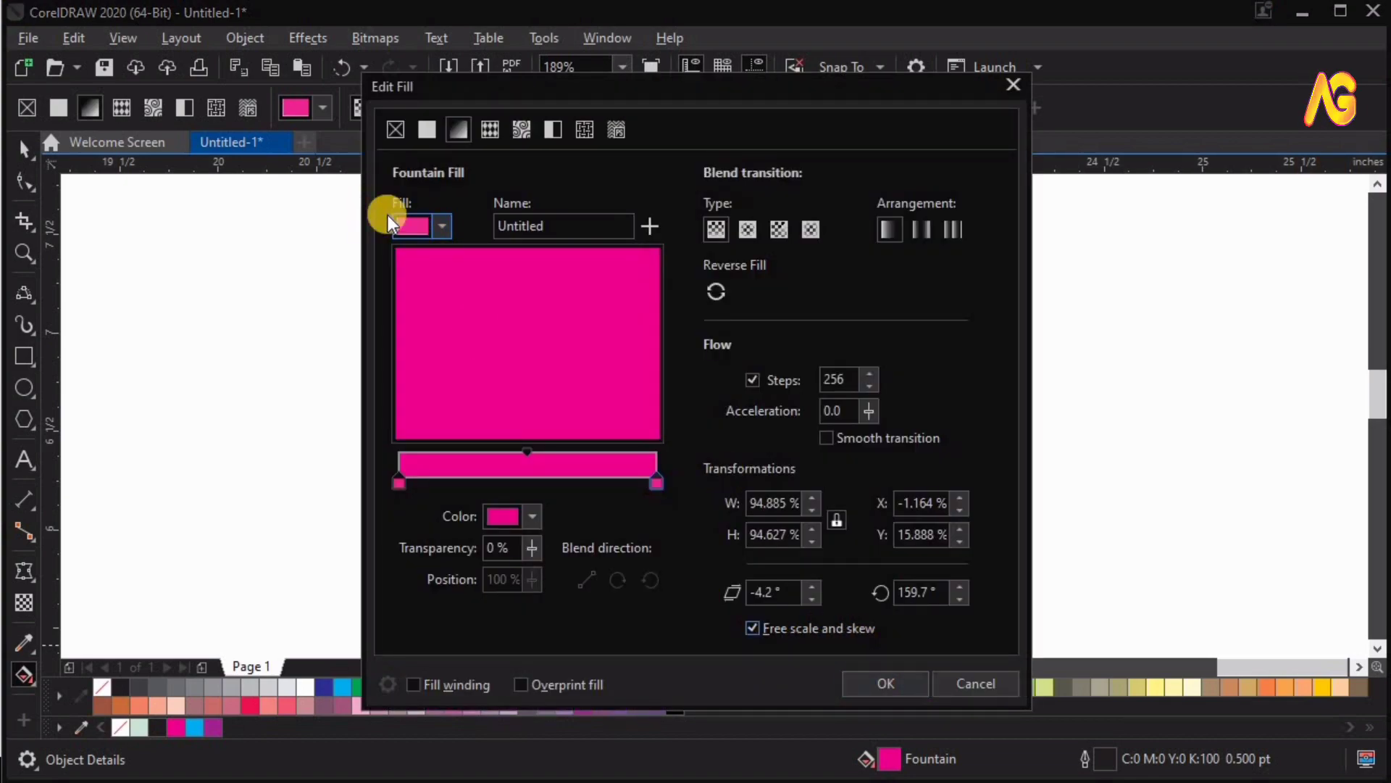
click(406, 228)
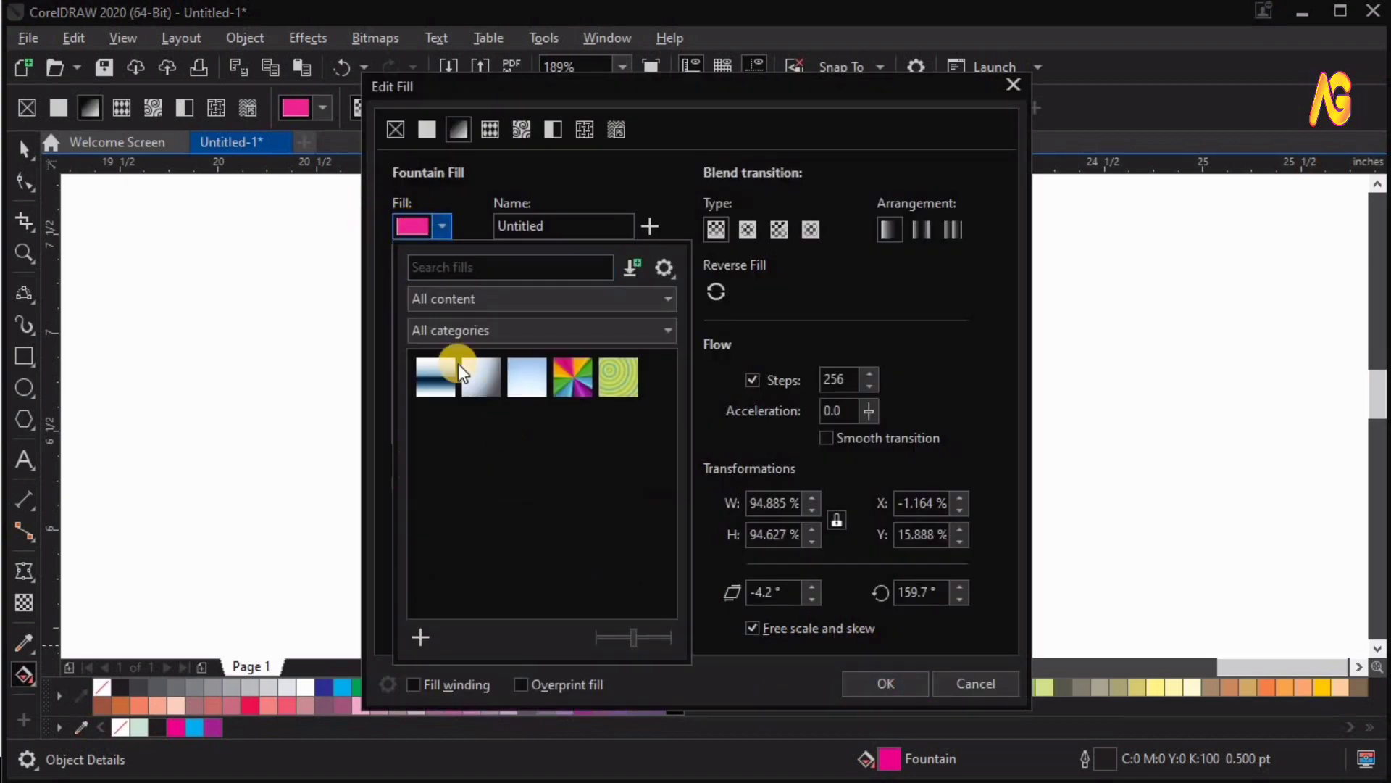
click(410, 224)
click(503, 520)
click(507, 560)
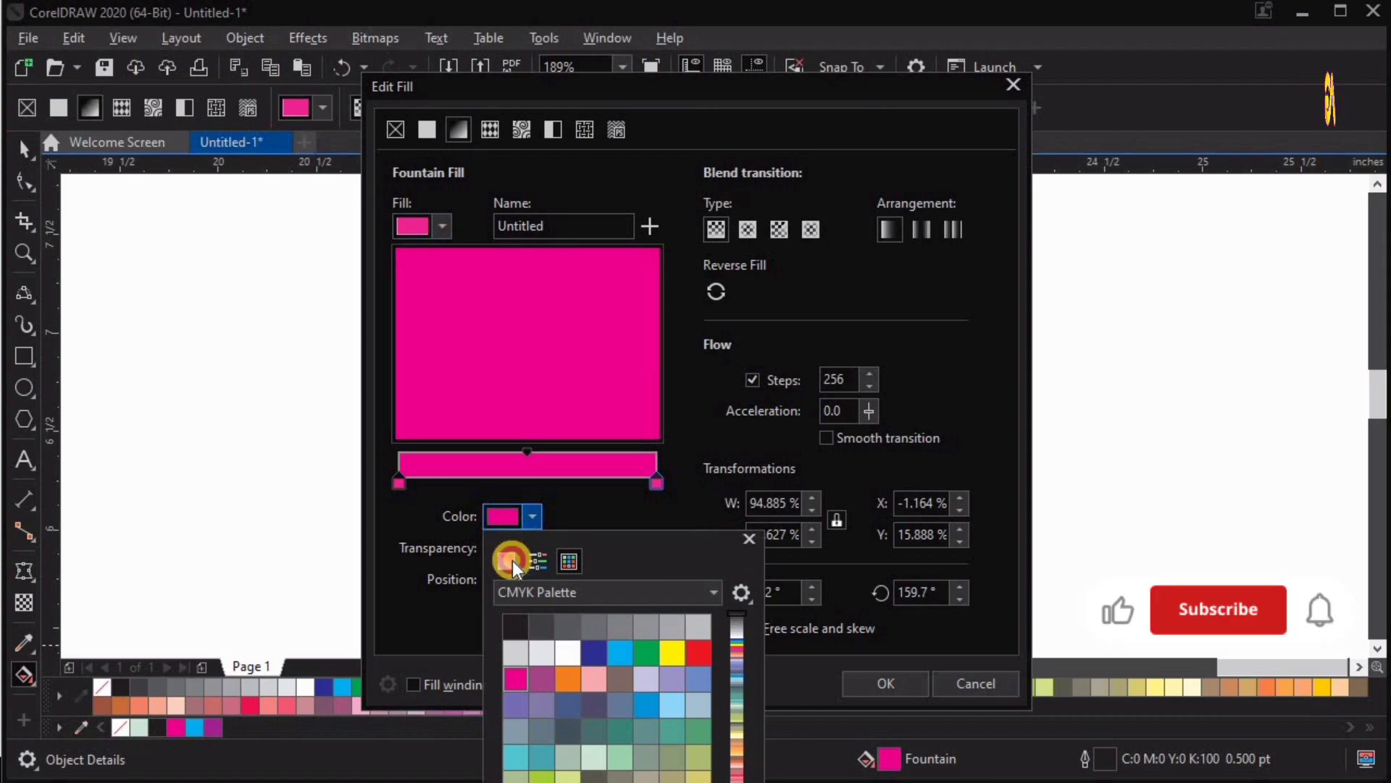
click(738, 722)
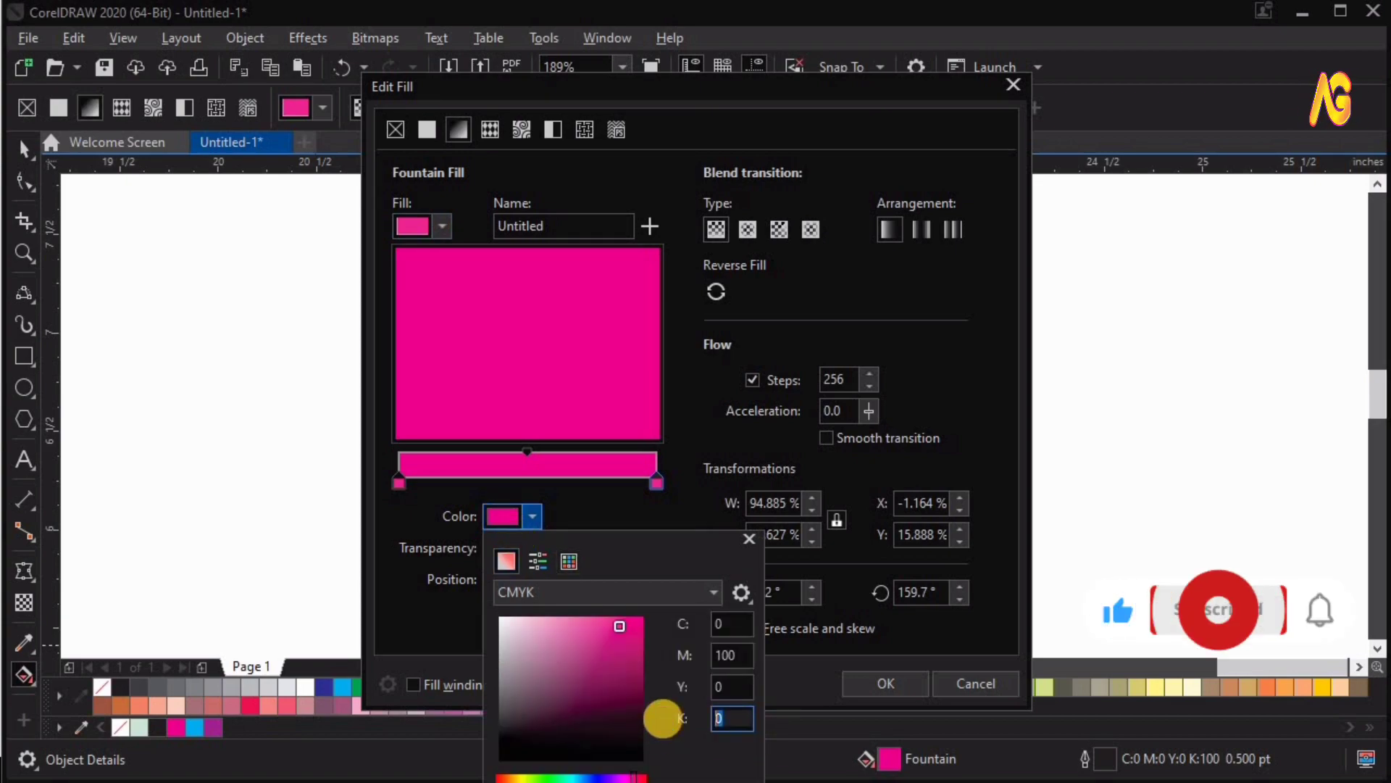
text(50)
key(Return)
click(887, 684)
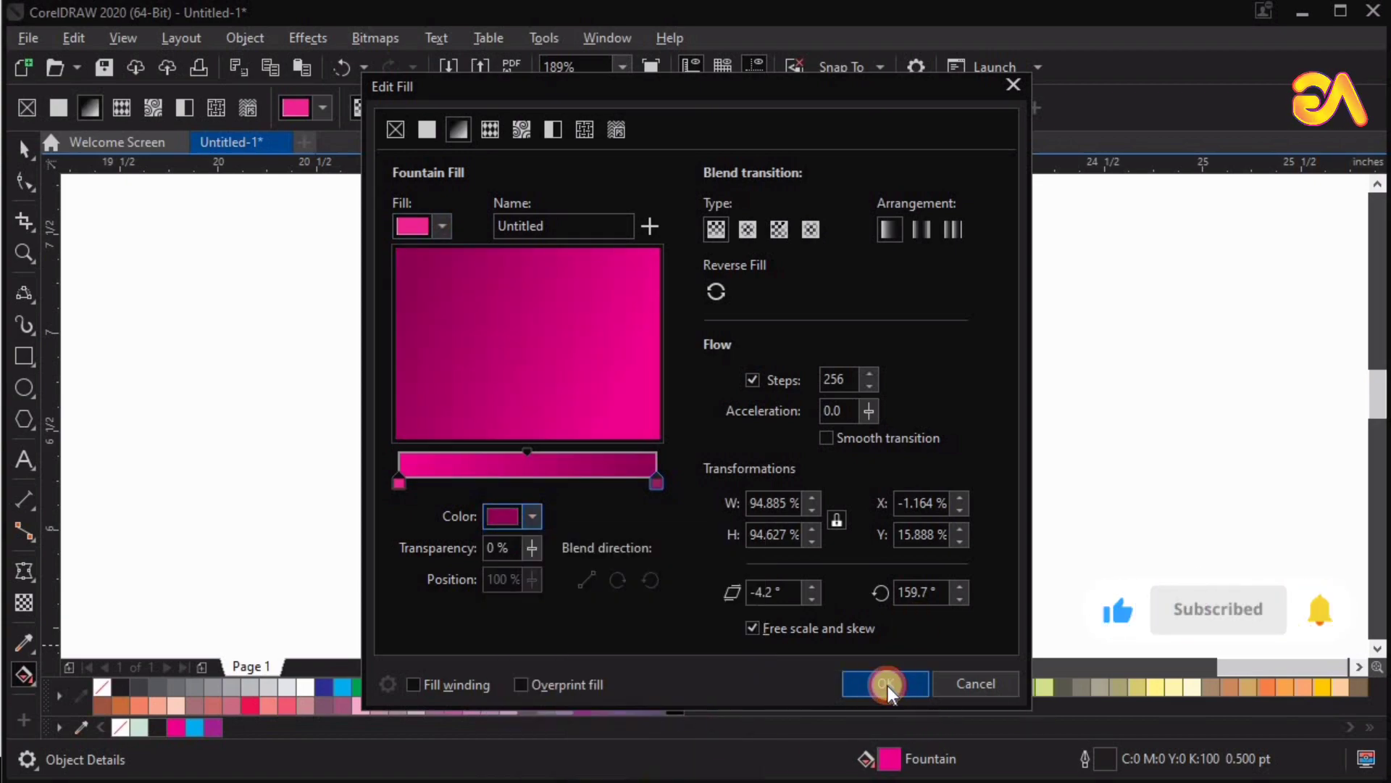
click(887, 684)
drag(836, 451, 853, 472)
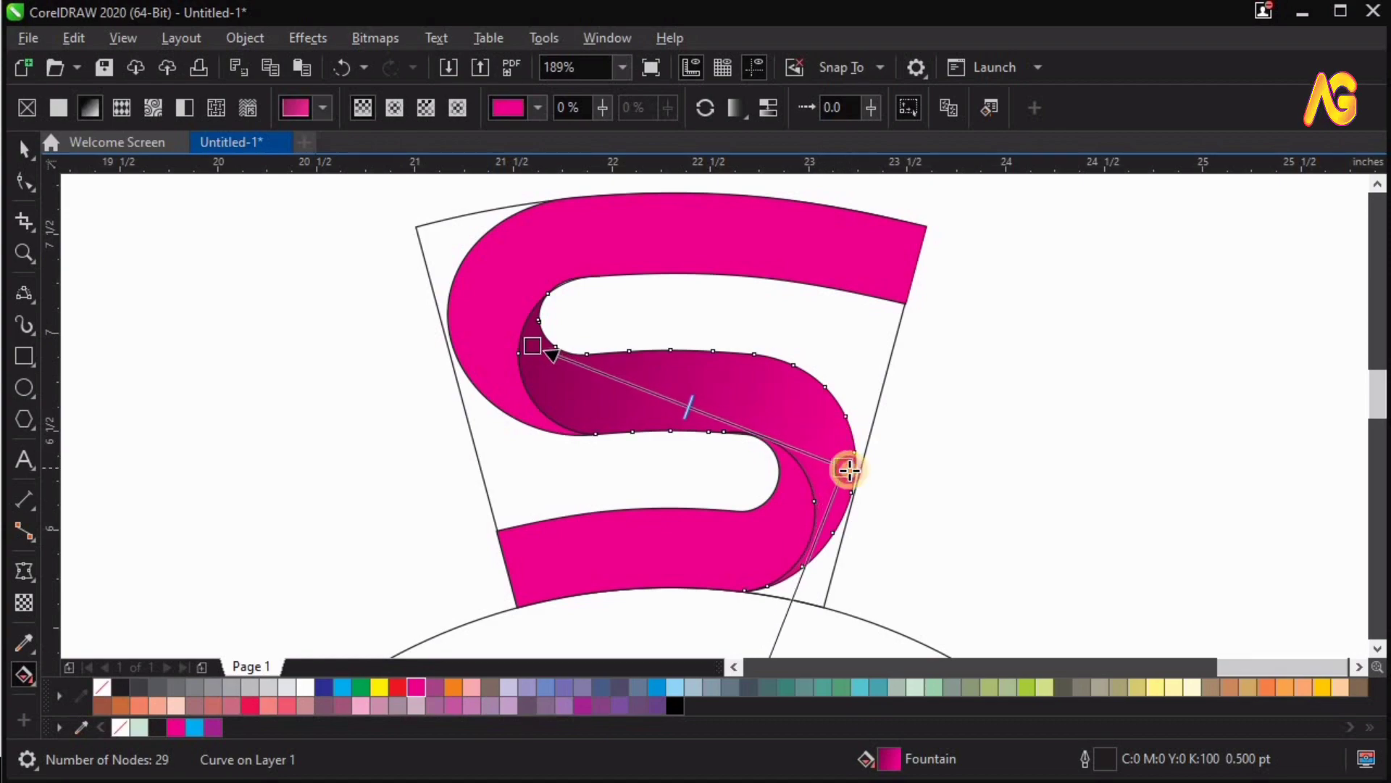
click(534, 349)
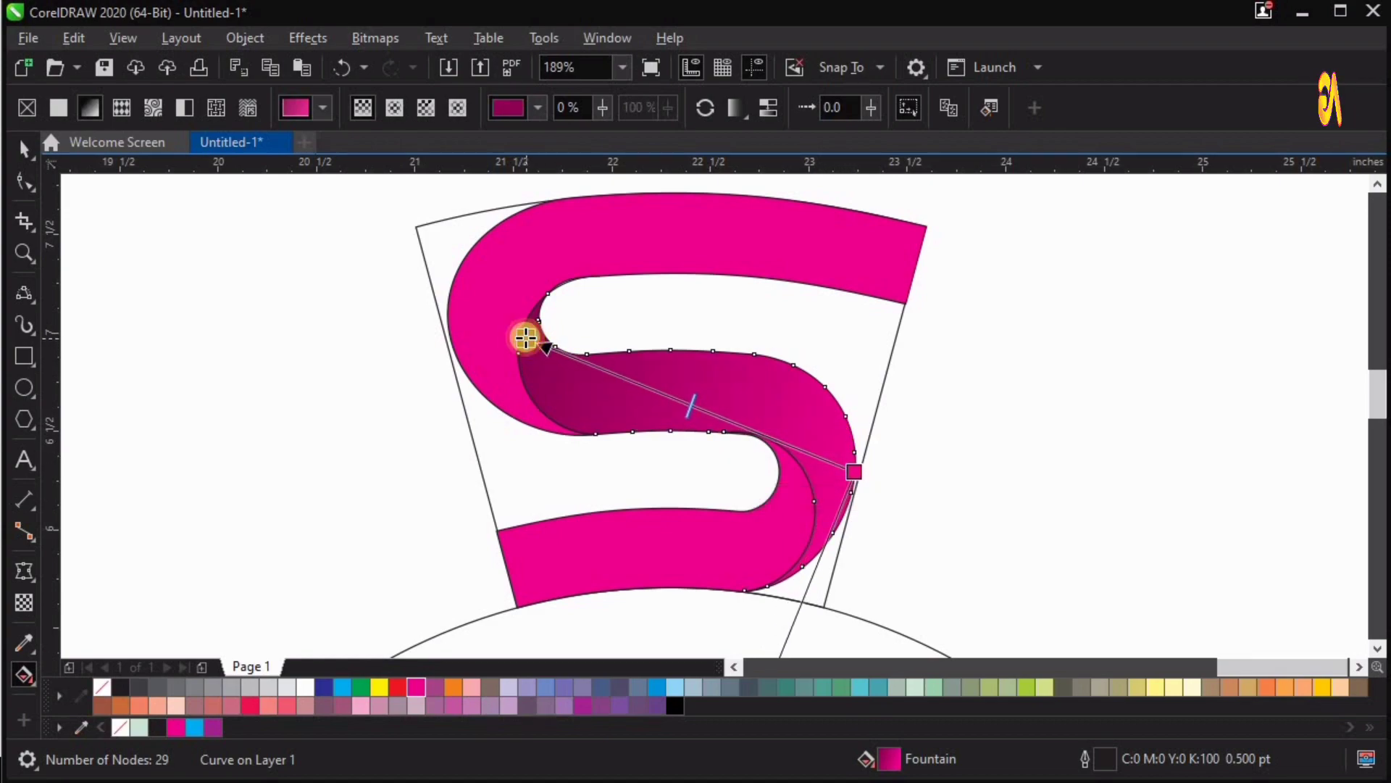
Copy the middle section's gradient onto the lower S section and reposition it from magenta at the left end to dark at the right bend
click(654, 551)
key(space)
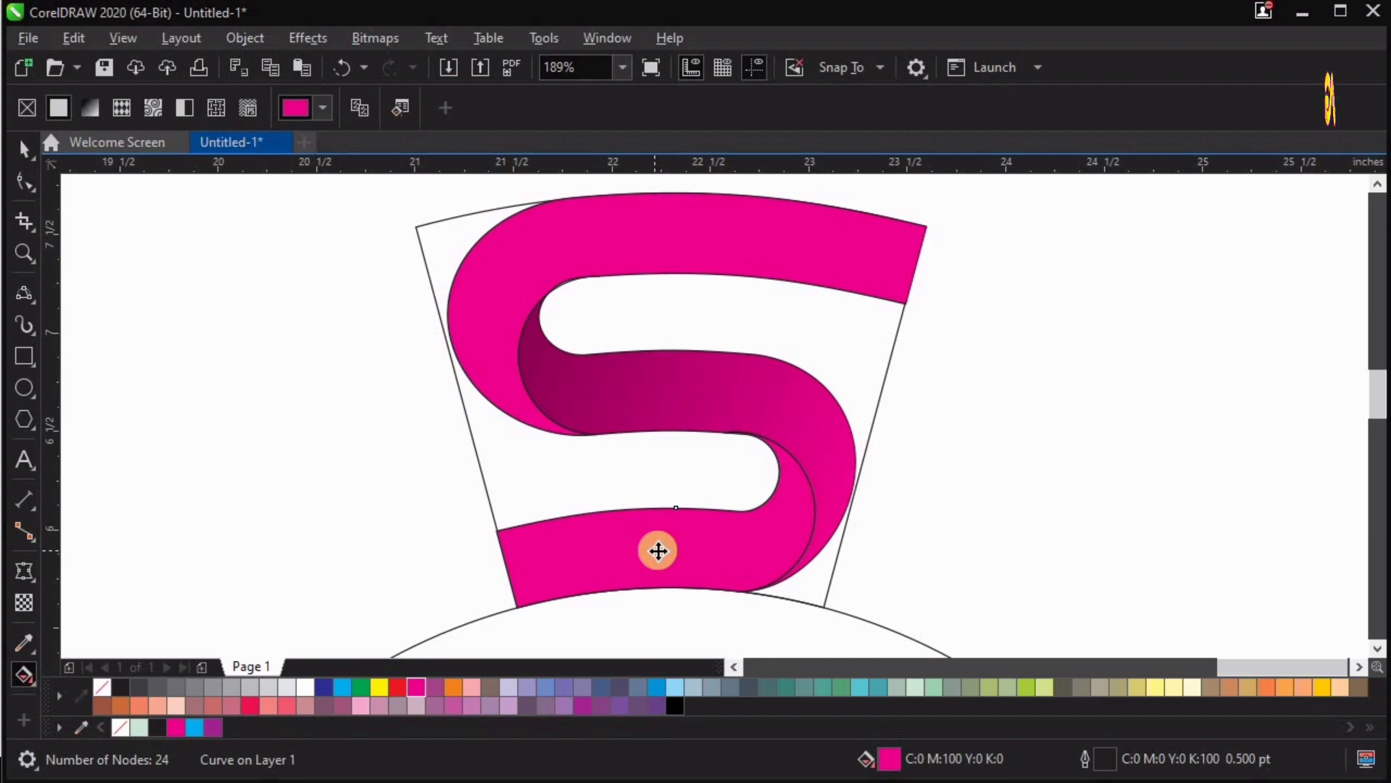
click(21, 675)
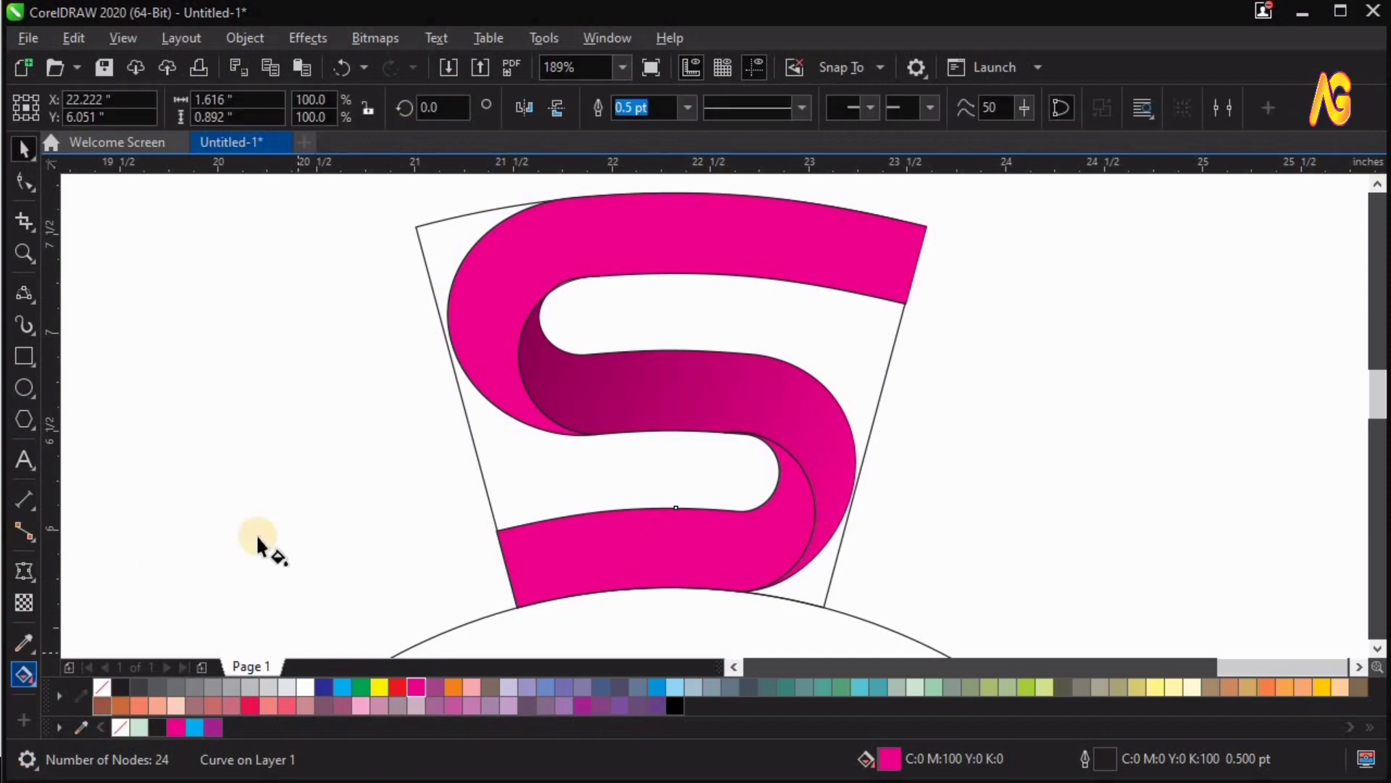
click(687, 521)
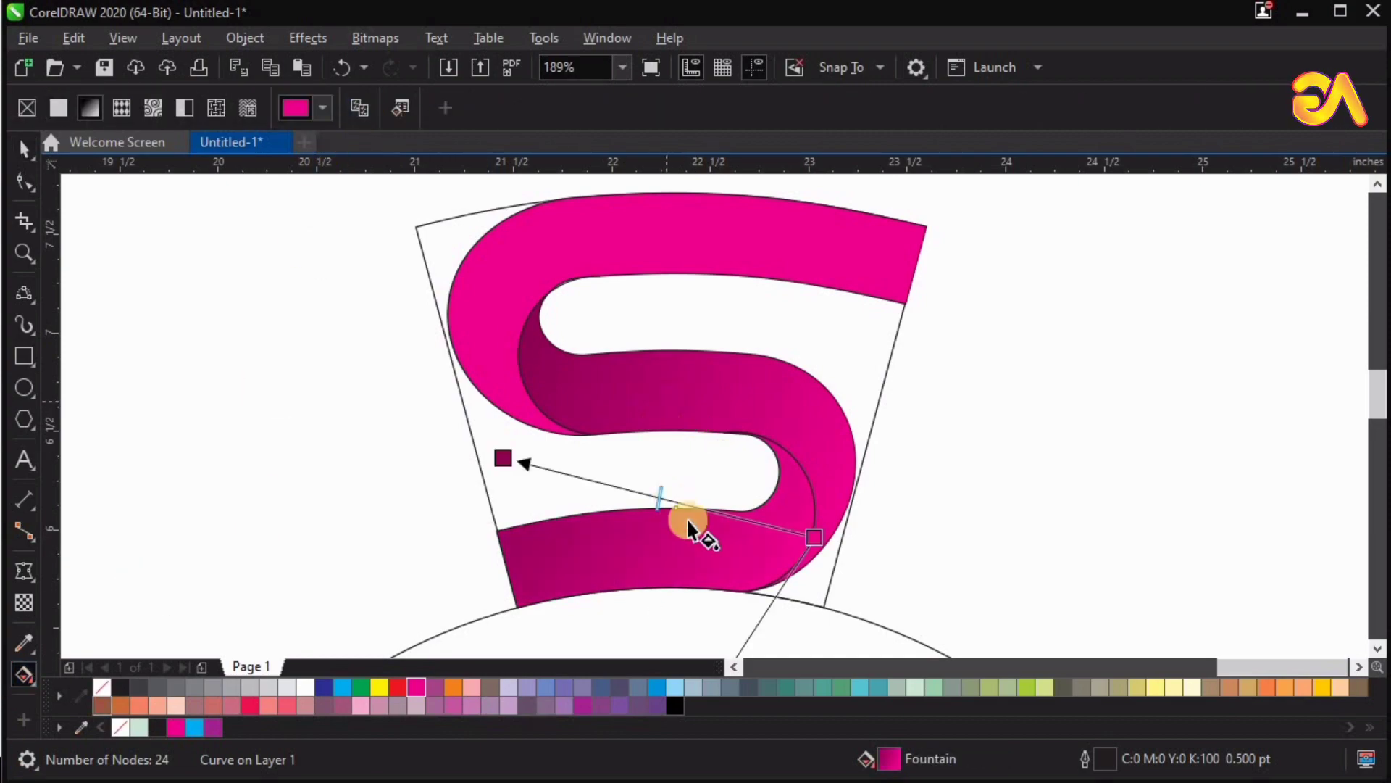
drag(811, 543, 516, 606)
drag(503, 457, 791, 462)
key(space)
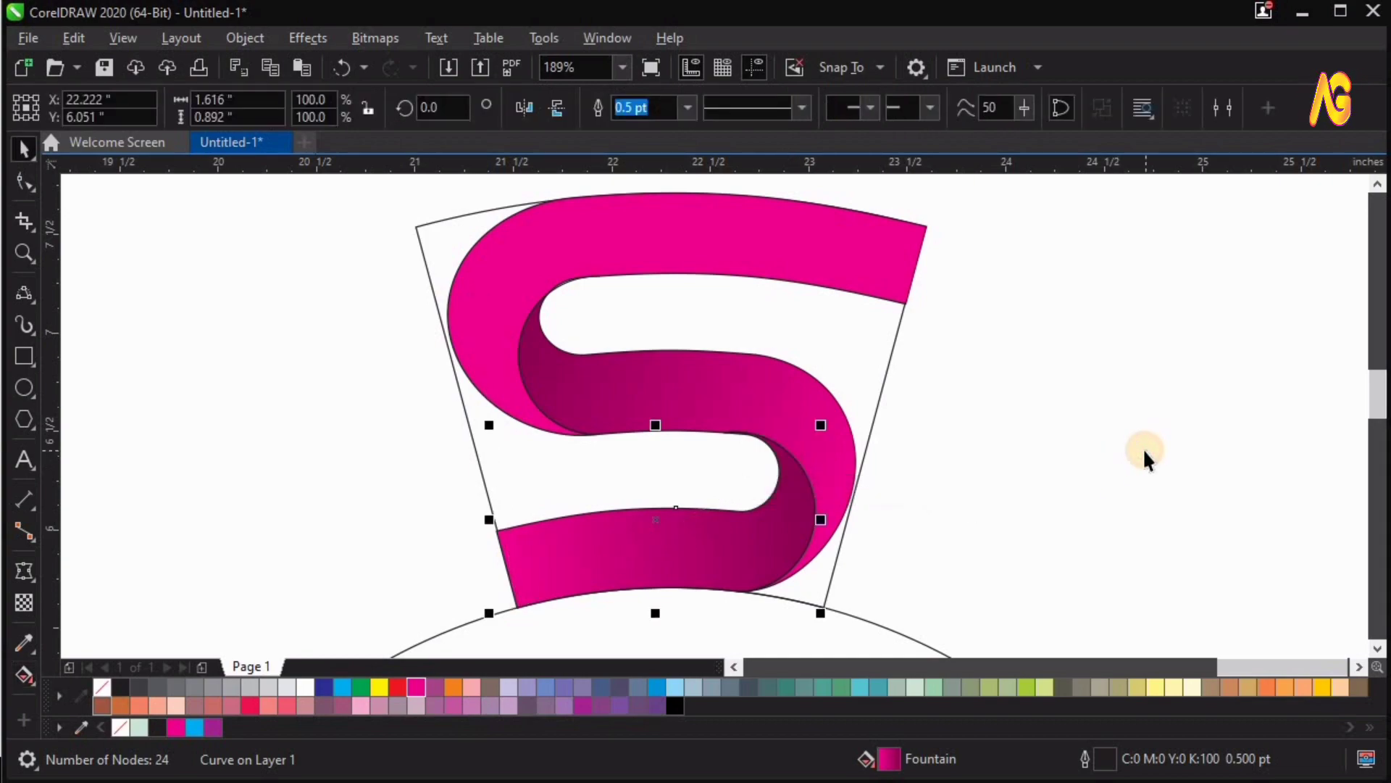
click(1142, 449)
key(F4)
key(z)
drag(884, 181, 590, 304)
key(F3)
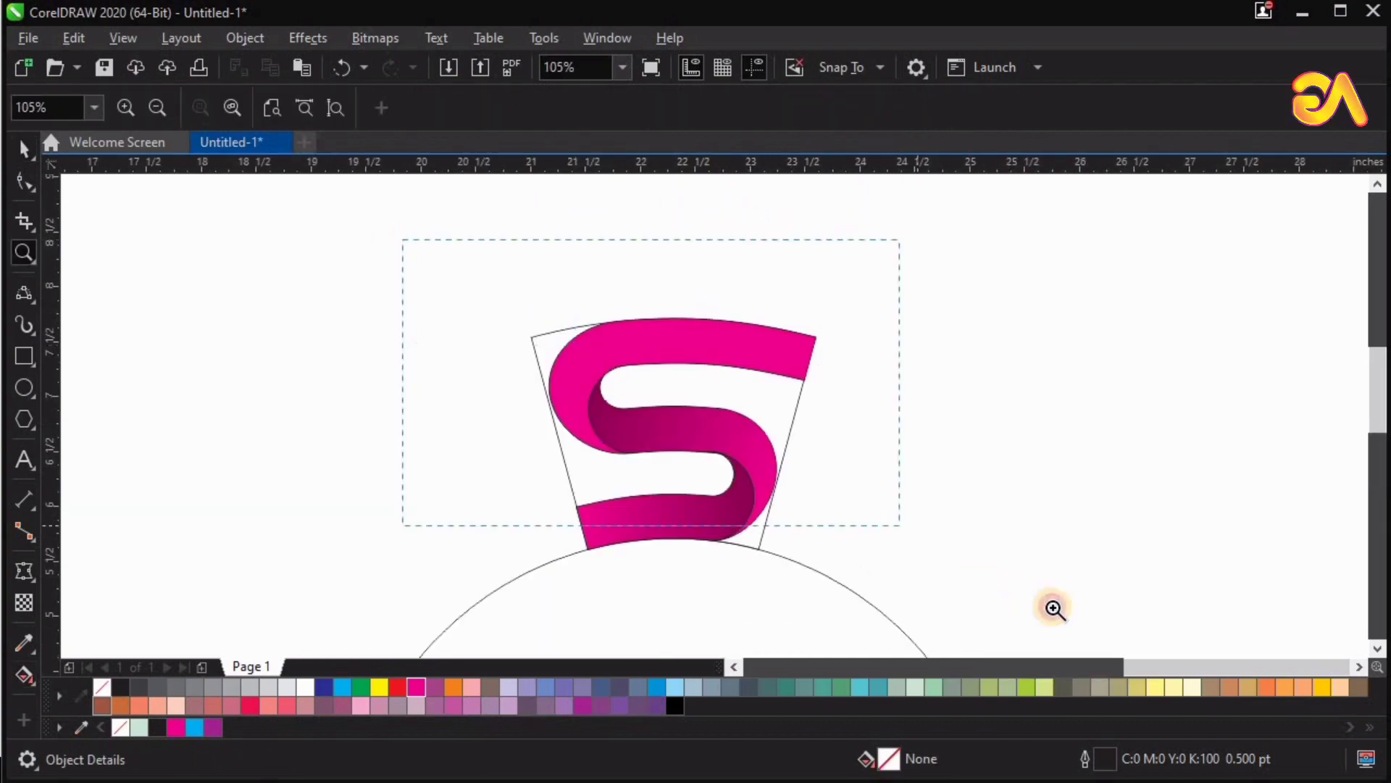
drag(1053, 607, 1053, 608)
drag(373, 226, 1081, 686)
key(space)
scroll(1103, 393, up, 1)
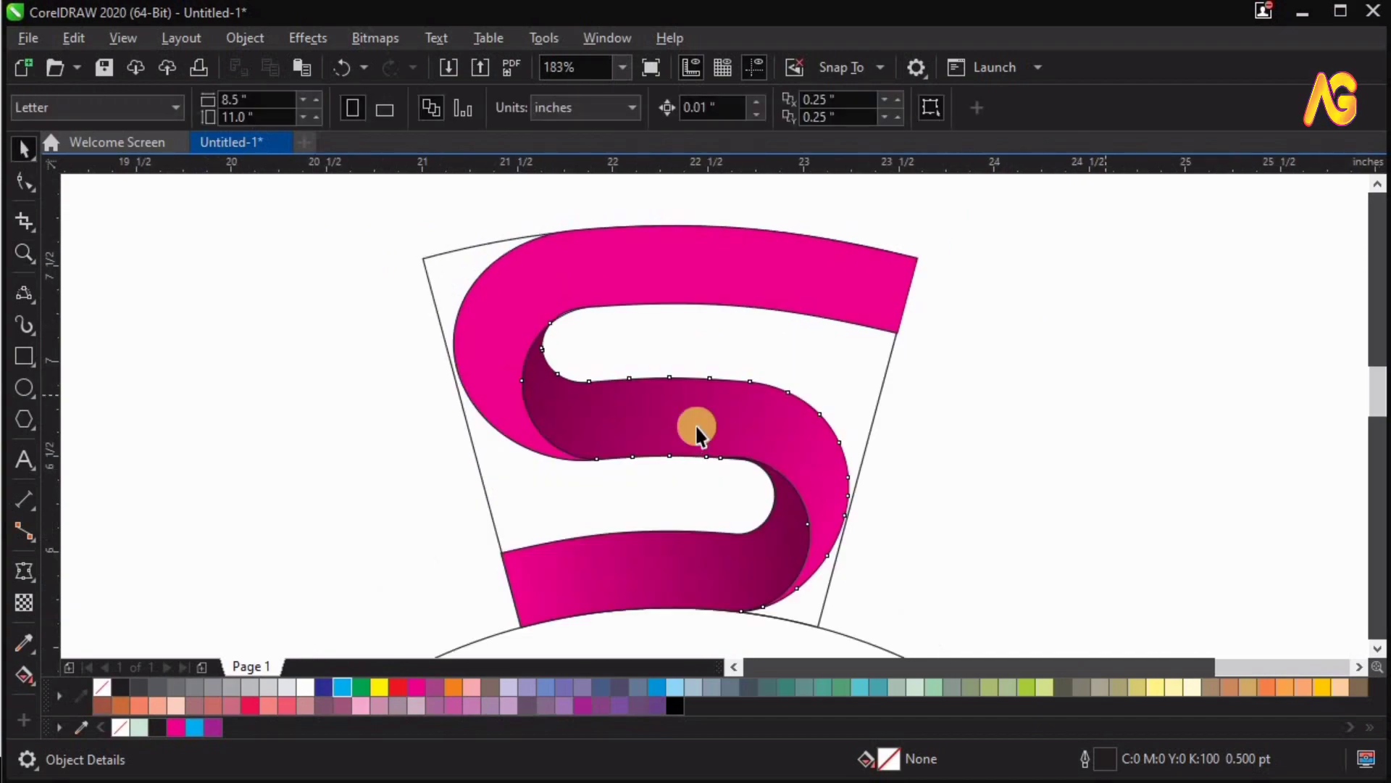
Group the three S sections and remove their outlines
click(697, 426)
key(space)
key(space)
shift+click(717, 276)
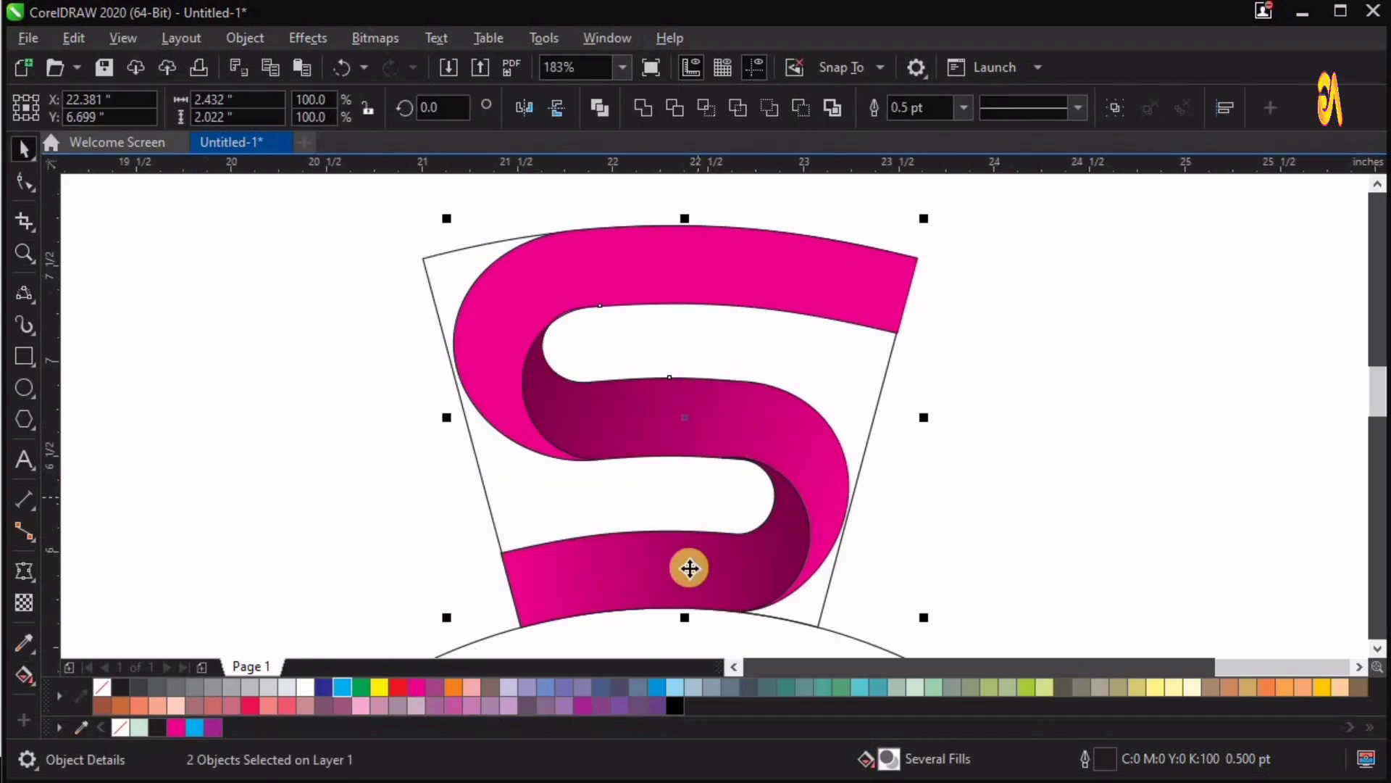
shift+click(645, 586)
drag(1016, 571, 1019, 568)
key(ctrl+z)
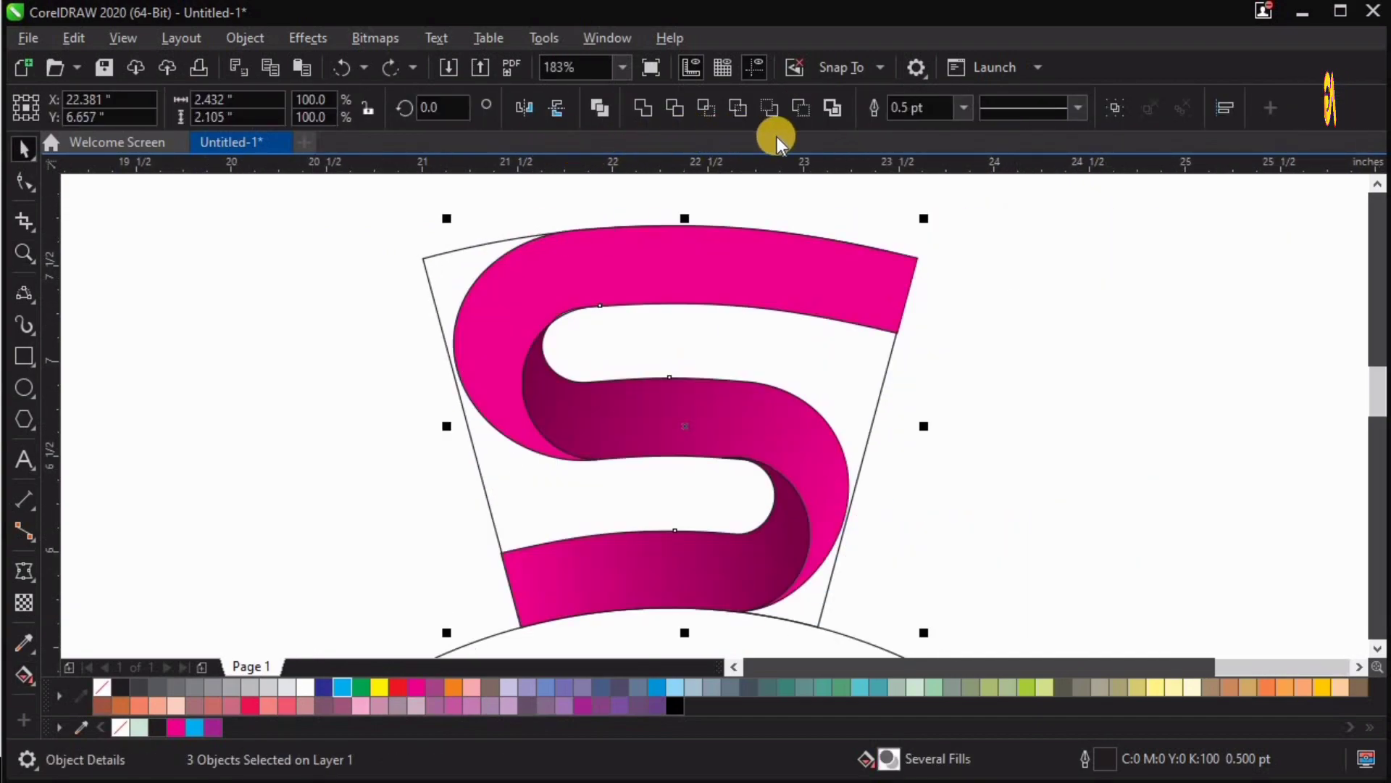
click(1115, 103)
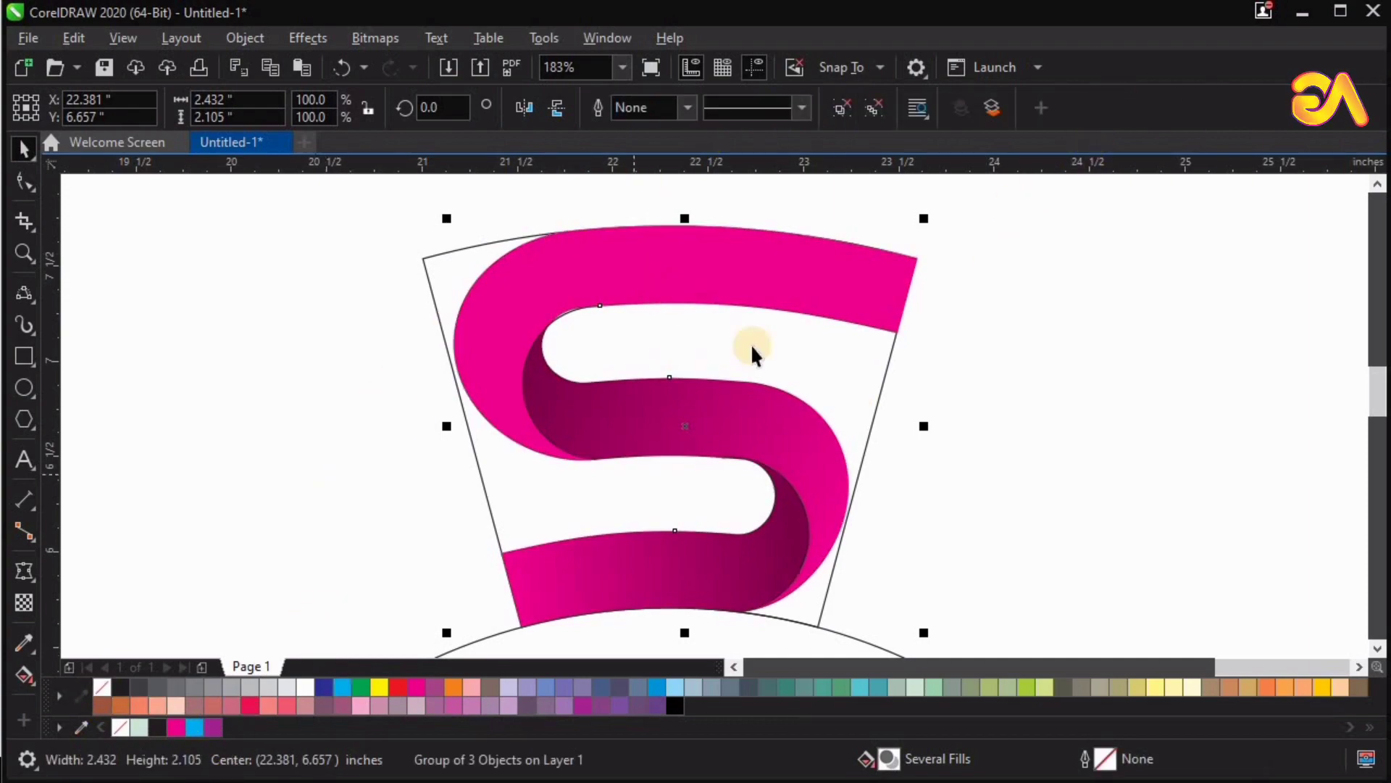
click(1087, 459)
scroll(1087, 459, down, 2)
key(z)
drag(557, 258, 1167, 598)
key(F4)
key(F2)
drag(480, 387, 1116, 33)
drag(392, 324, 1088, 676)
Duplicate the grouped S in place and mirror the copy horizontally
key(space)
mouse_move(620, 387)
mouse_down()
mouse_move(657, 374)
mouse_move(620, 375)
mouse_up()
key(ctrl+z)
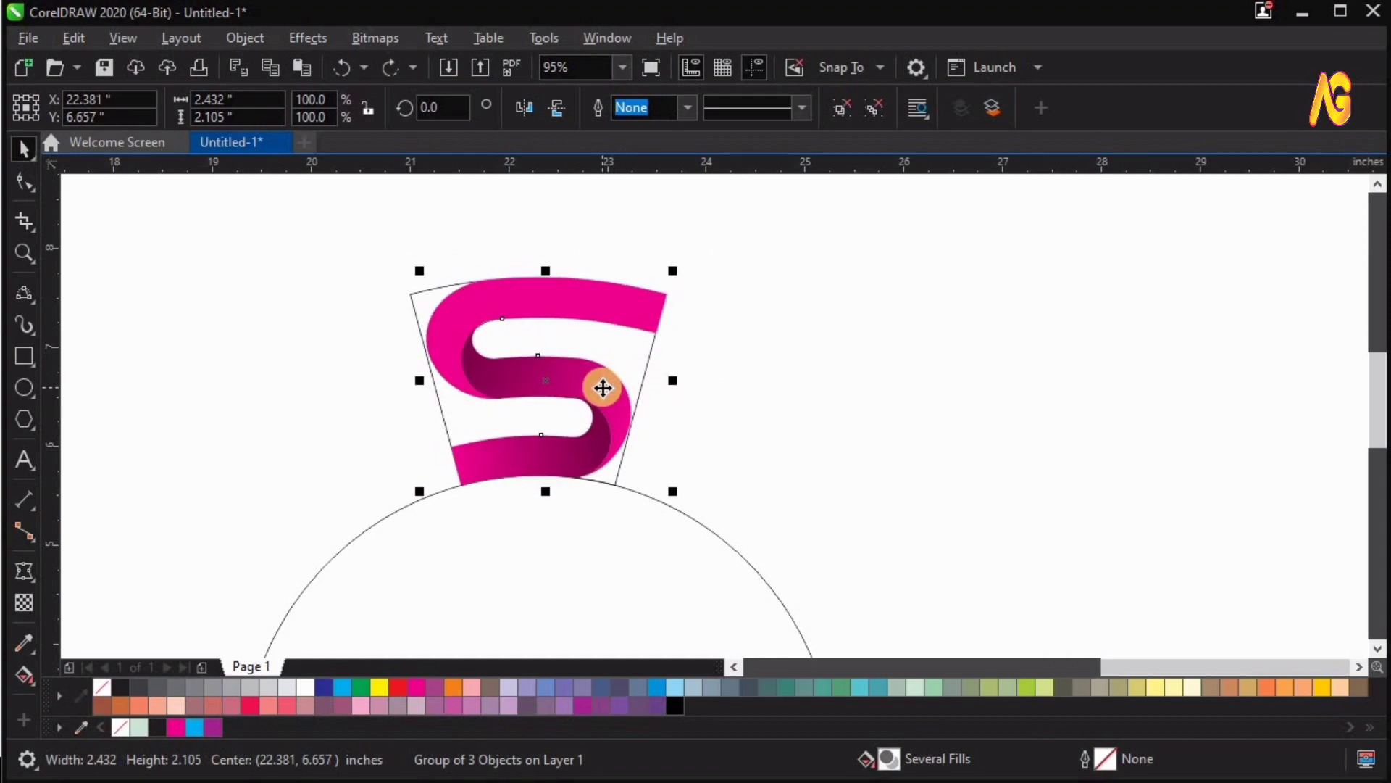
click(519, 372)
key(ctrl+c)
key(ctrl+v)
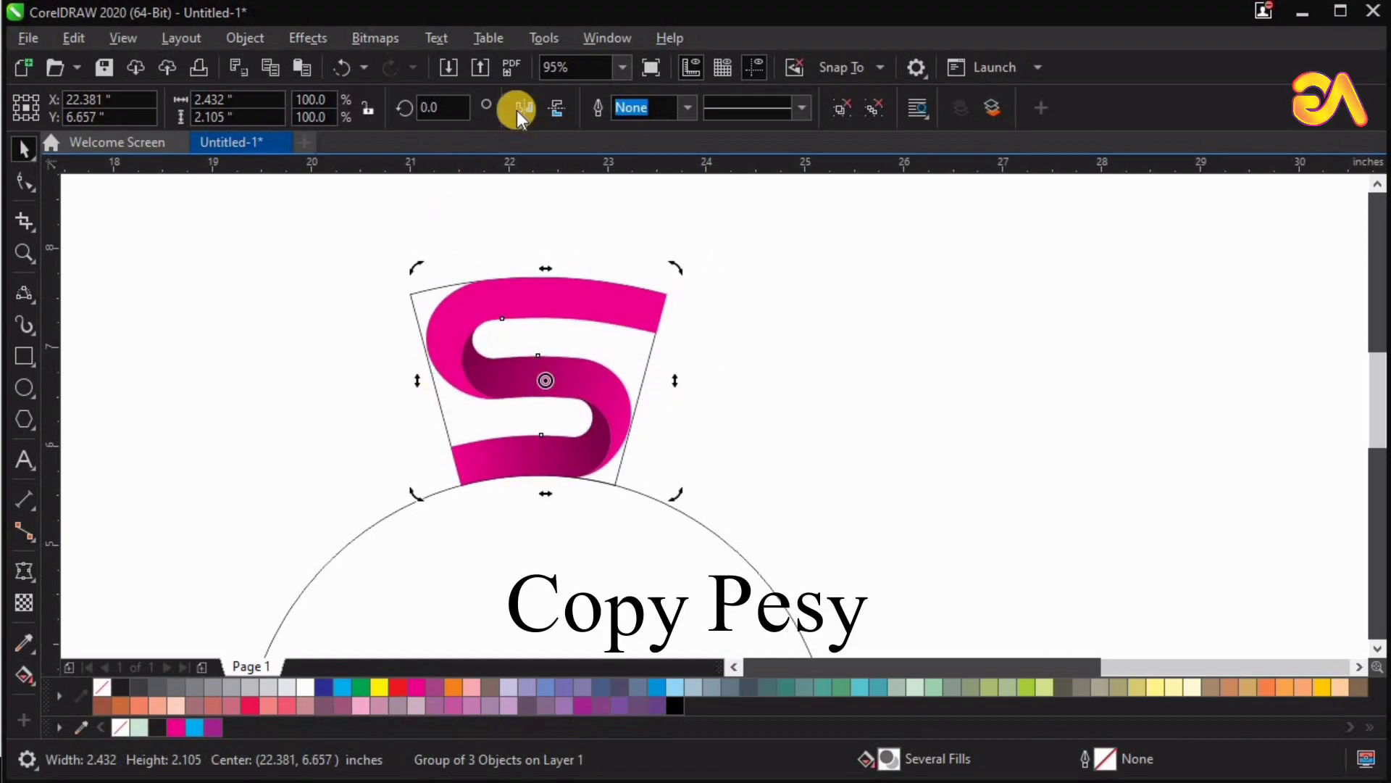
click(523, 108)
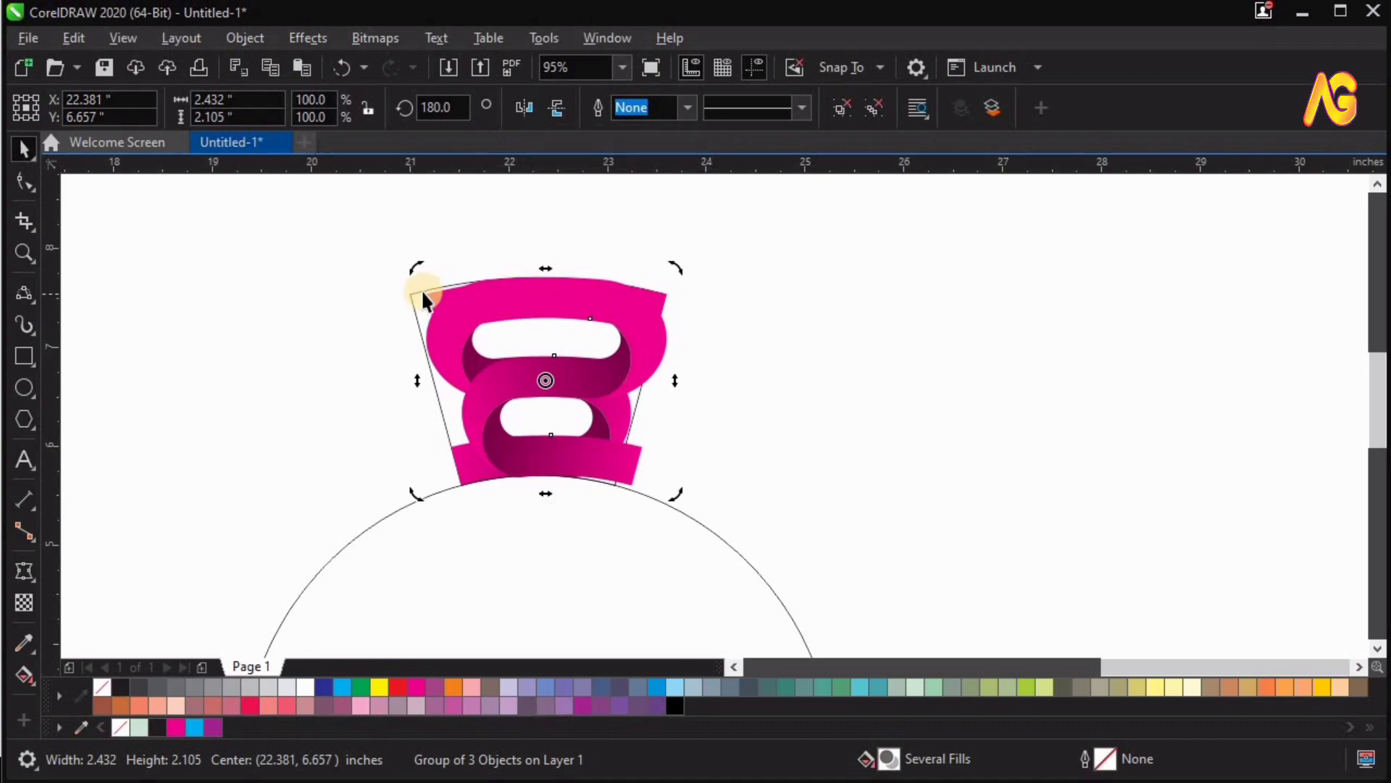
Move the mirrored S so its upper-left corner snaps to the wedge's upper-left corner
key(z)
click(520, 333)
key(space)
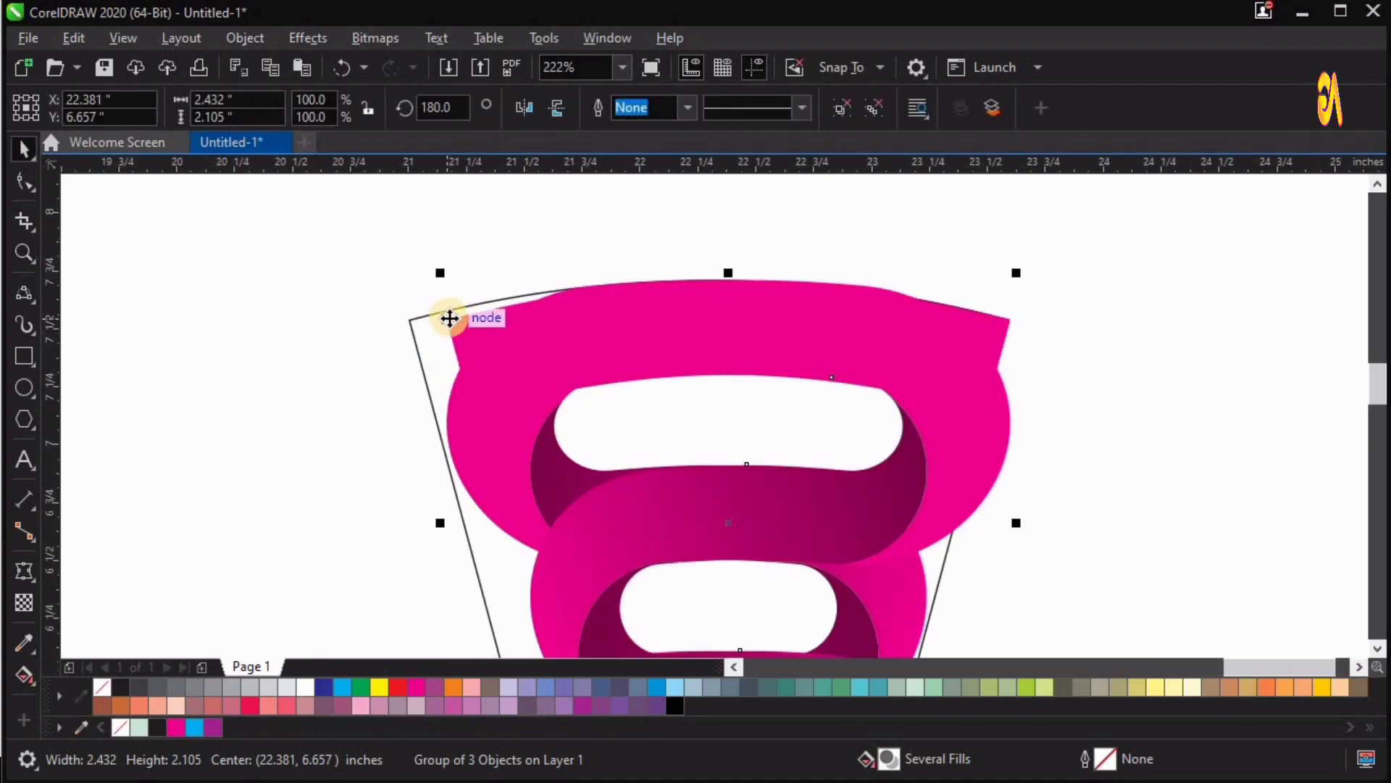
drag(425, 319, 409, 316)
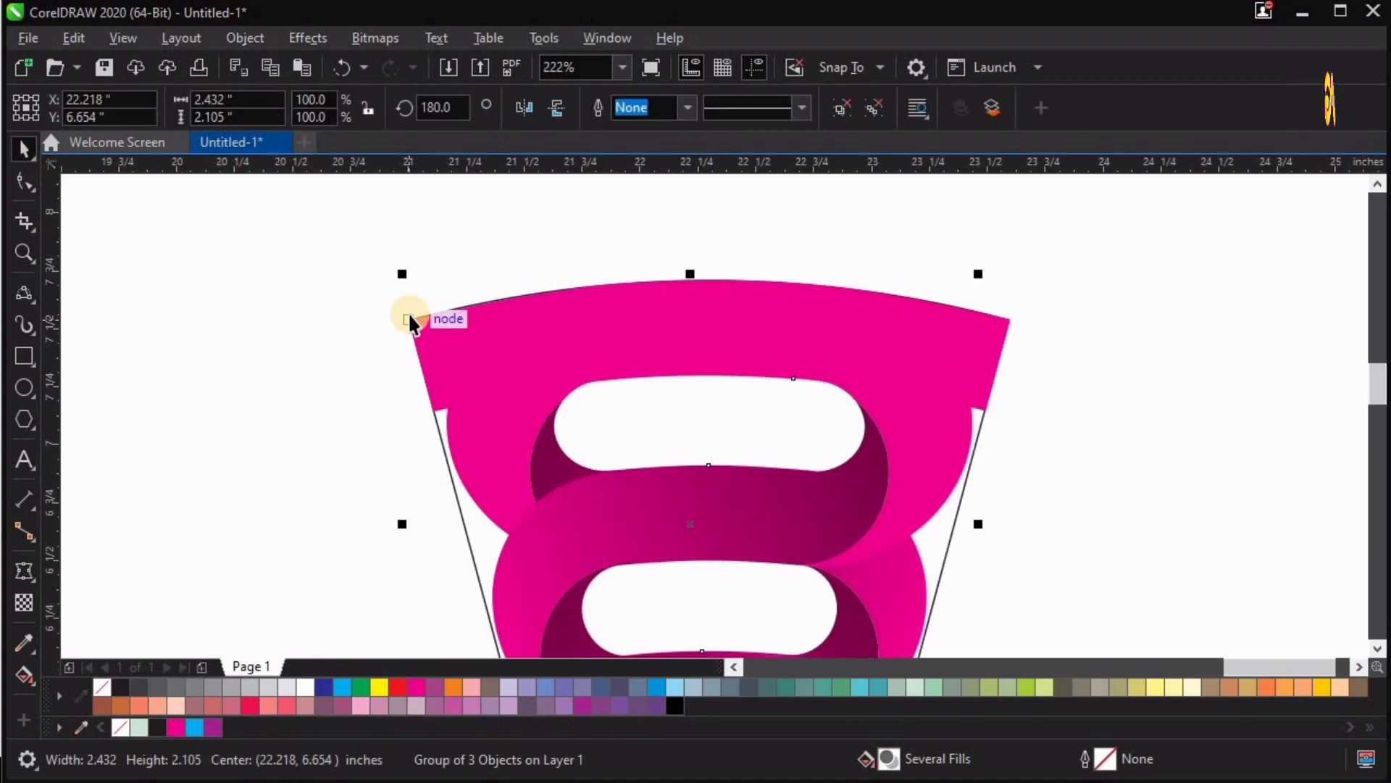
Place the mirrored S group's rotation centre at the centre of the circle
scroll(409, 317, down, 4)
key(z)
drag(251, 307, 841, 643)
key(space)
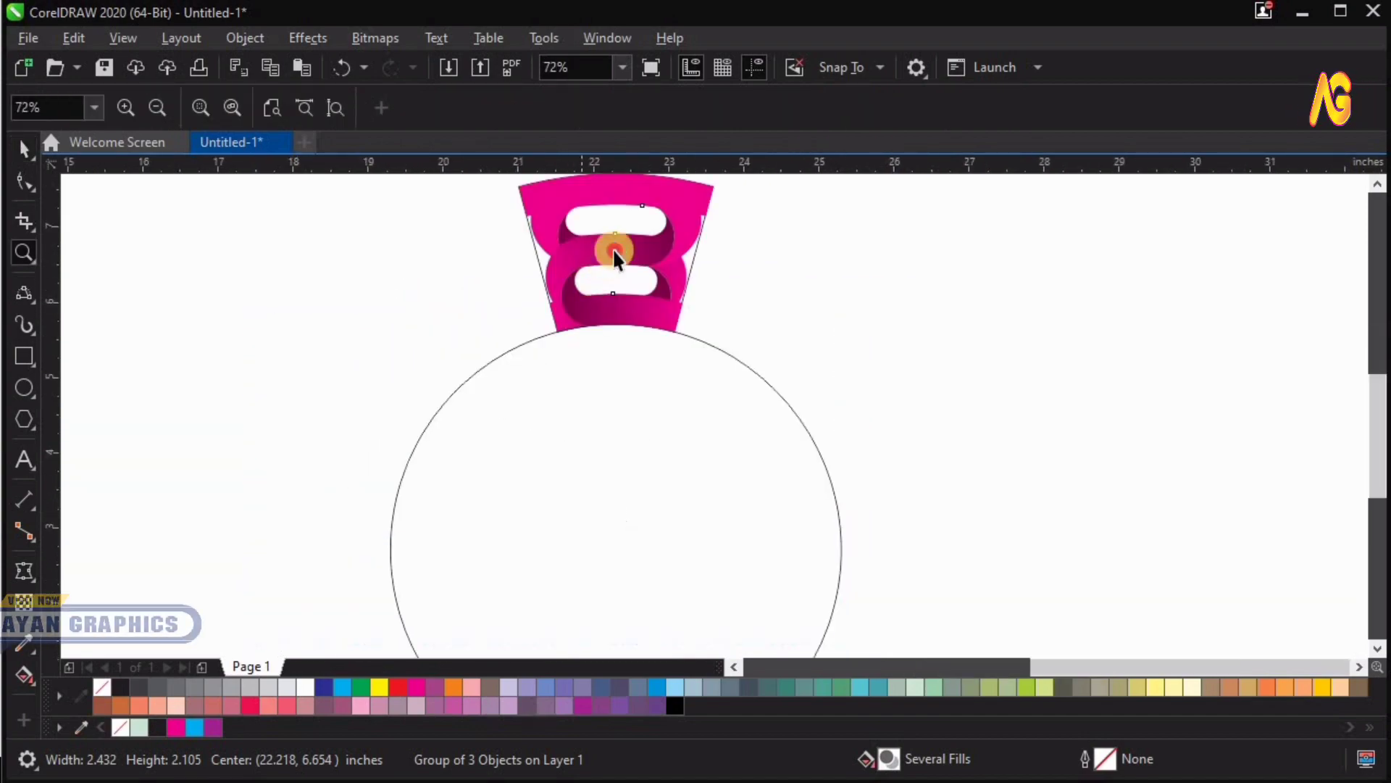
click(614, 253)
drag(614, 255, 615, 548)
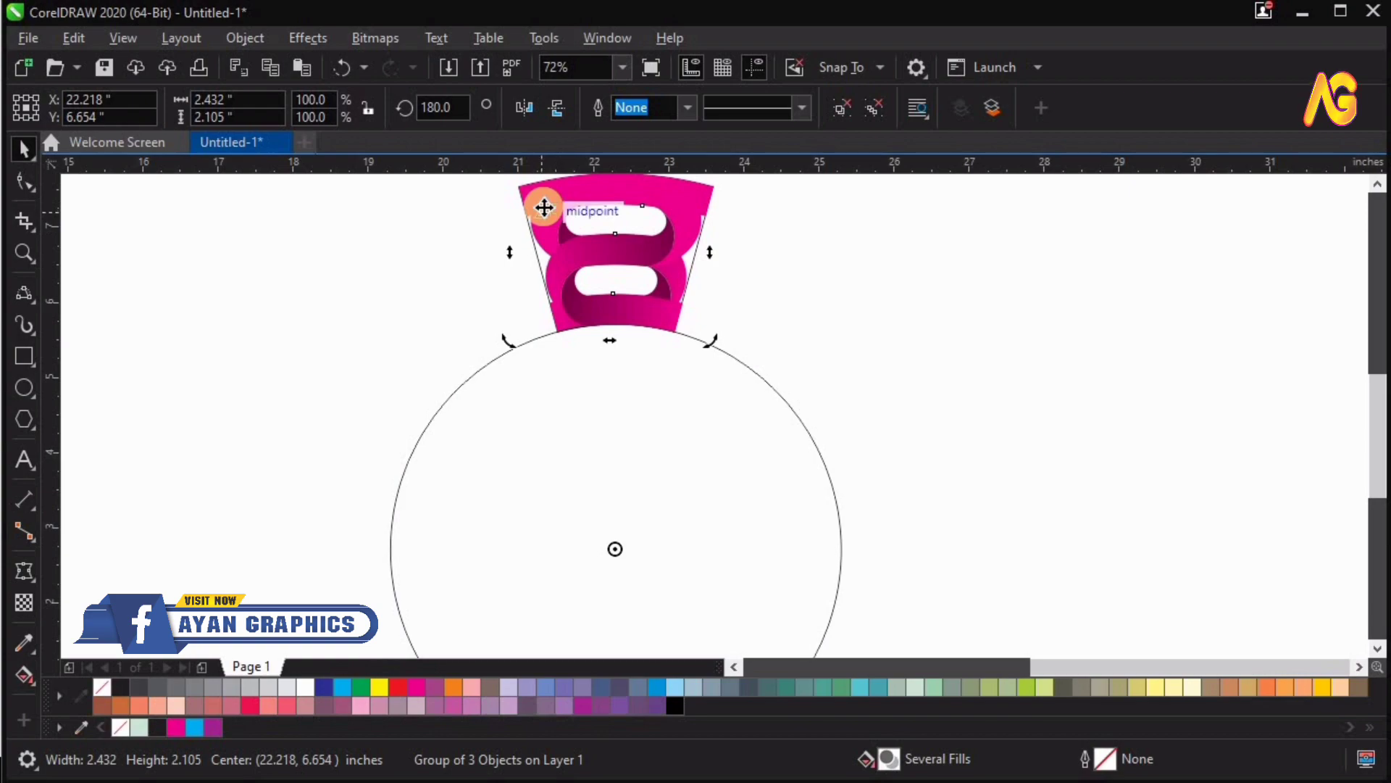
Rotate the mirrored S 30° counterclockwise around the circle's centre so its inner end joins the original S
scroll(745, 192, down, 3)
key(z)
drag(404, 202, 743, 407)
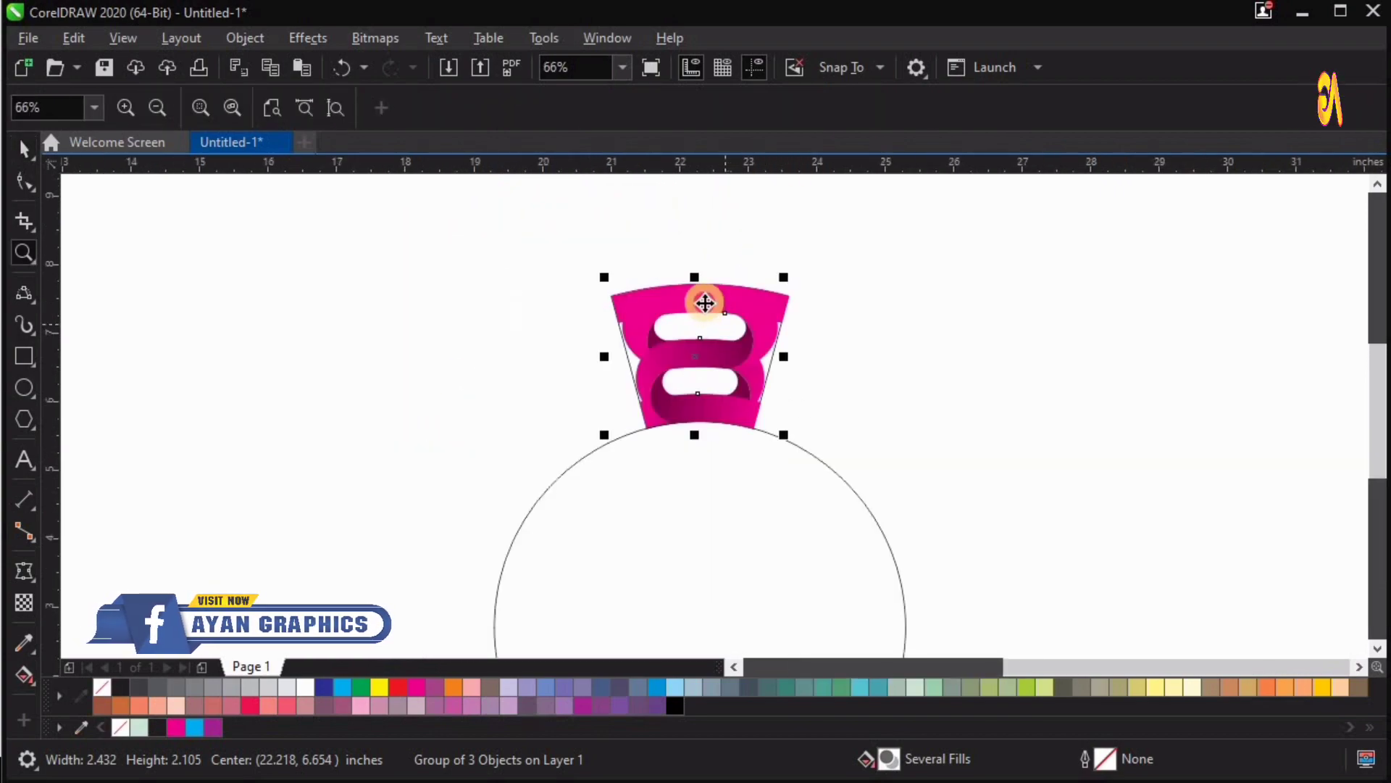
key(space)
drag(795, 276, 614, 270)
Group the original S with its rotated mirrored copy
key(z)
drag(263, 305, 966, 522)
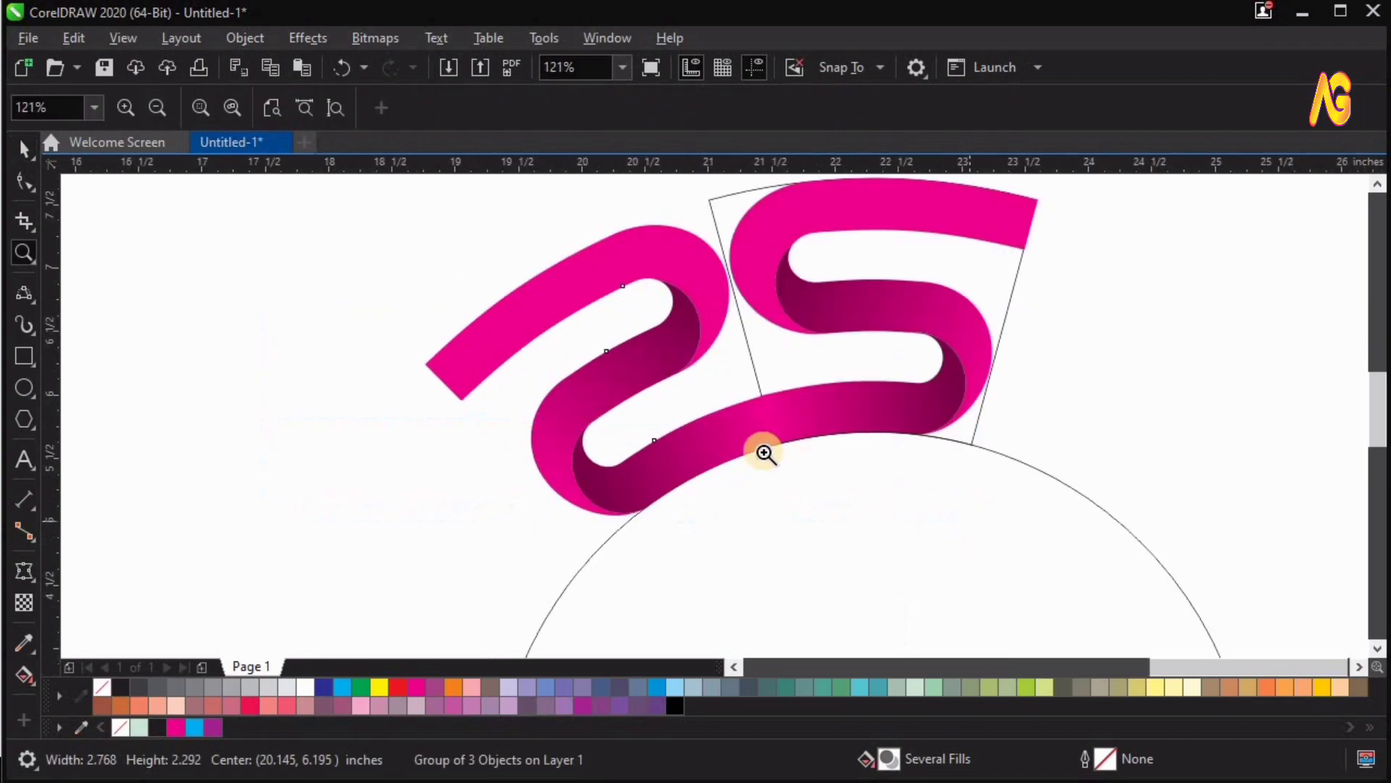
drag(956, 309, 705, 503)
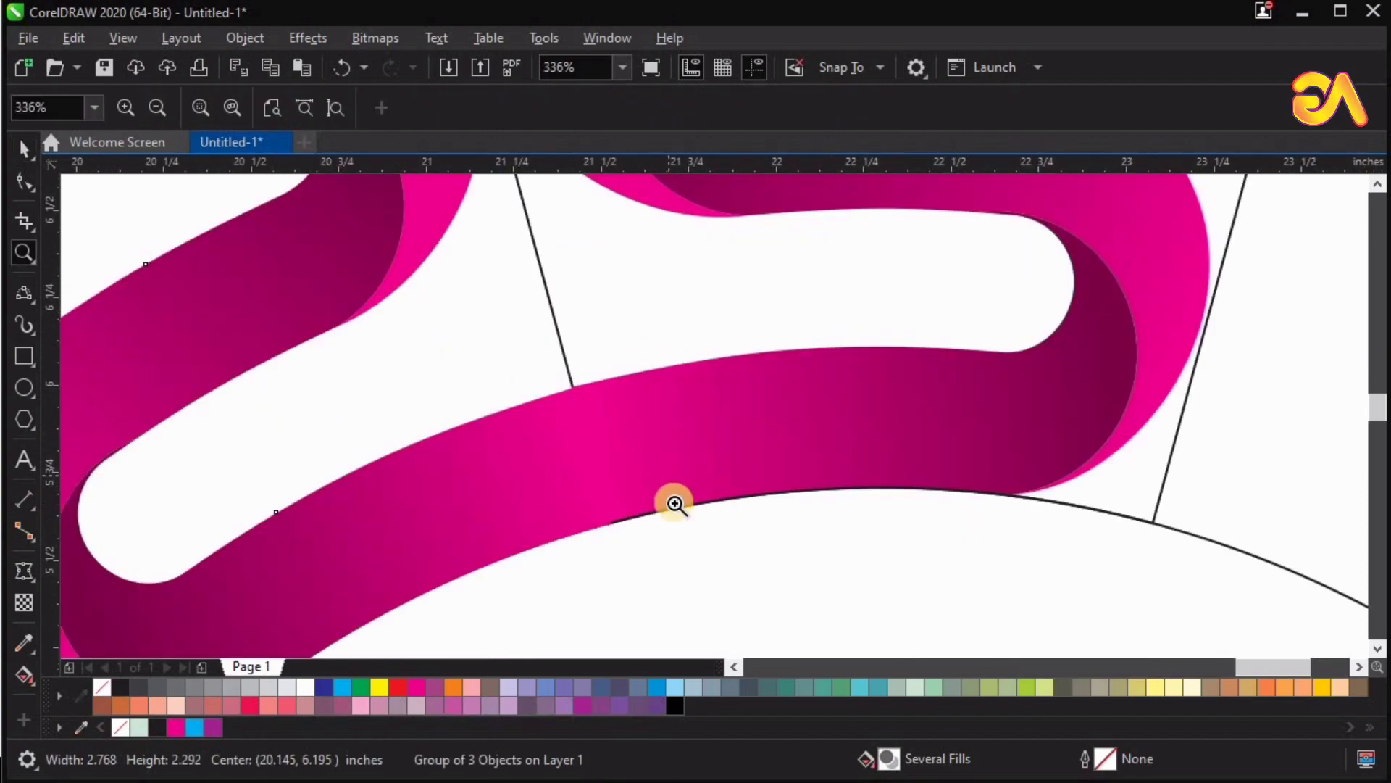
key(F4)
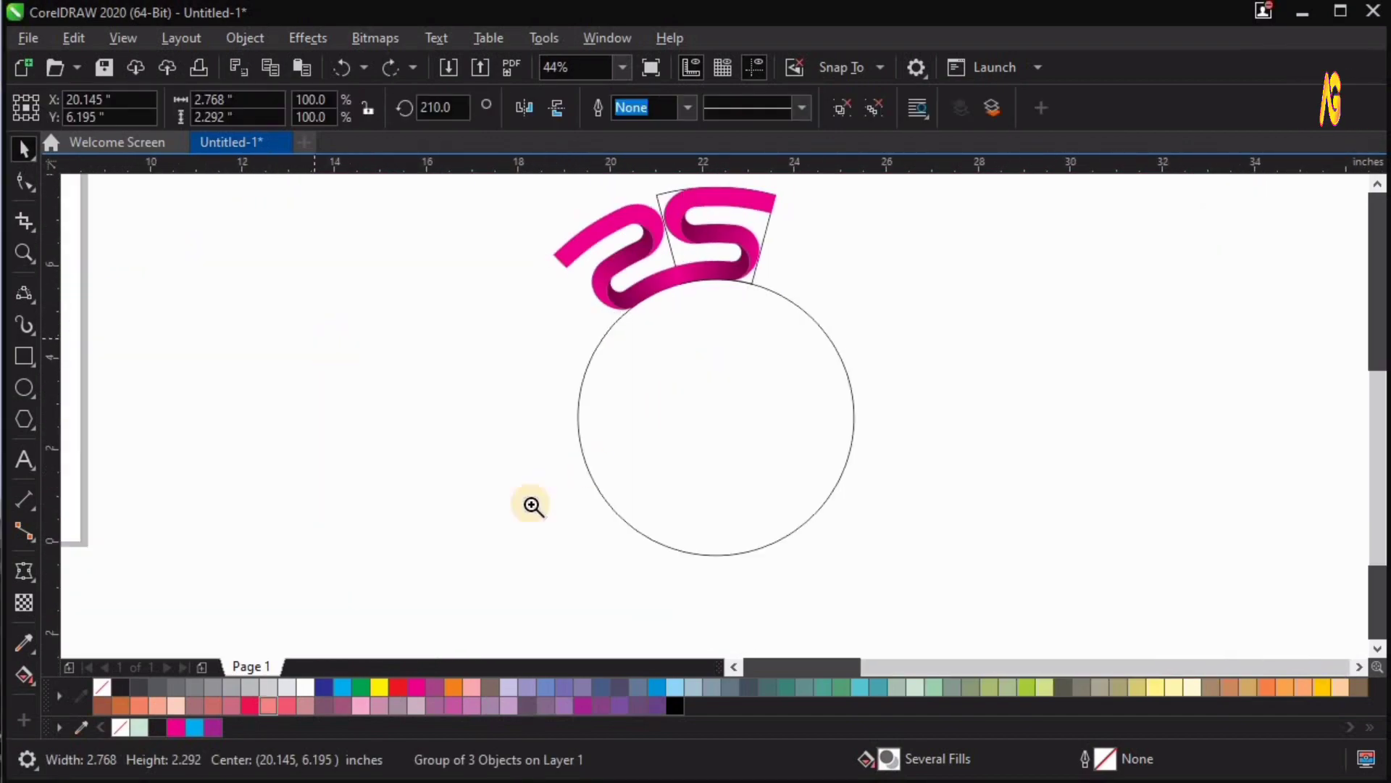
click(531, 500)
key(z)
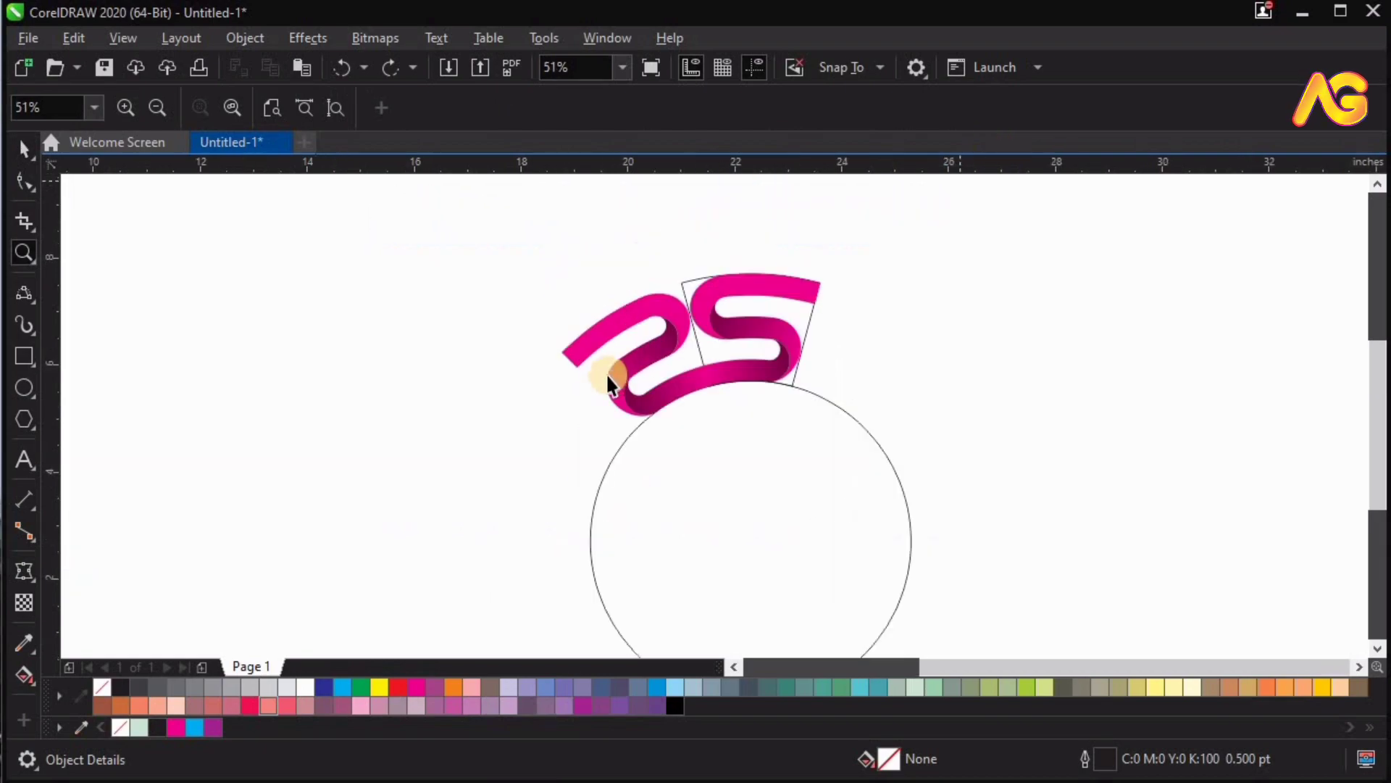
key(space)
click(764, 323)
drag(763, 323, 891, 291)
key(ctrl+z)
click(1124, 108)
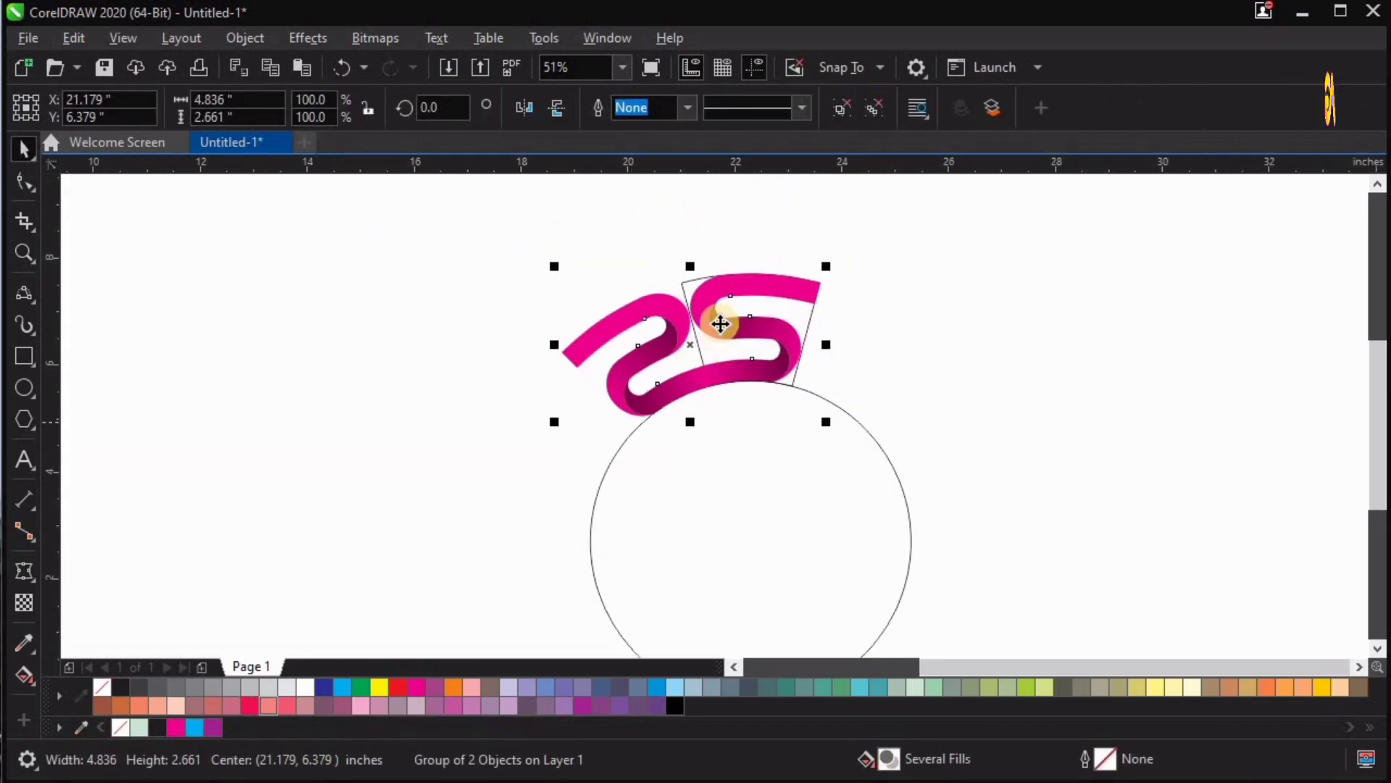
Duplicate the grouped pair rotated 60° counterclockwise about the circle's centre, and repeat the copy until the ring is complete
click(688, 341)
drag(689, 343, 737, 563)
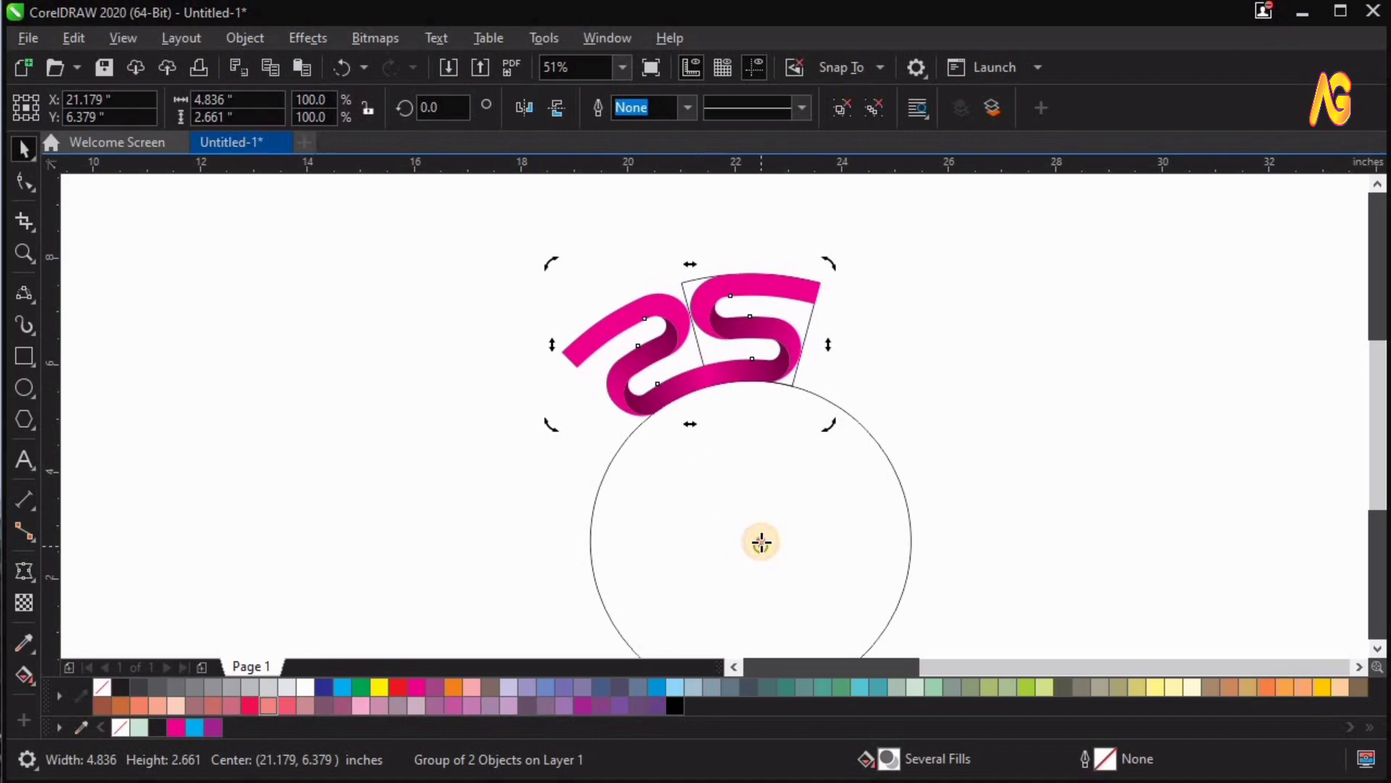
drag(828, 264, 564, 360)
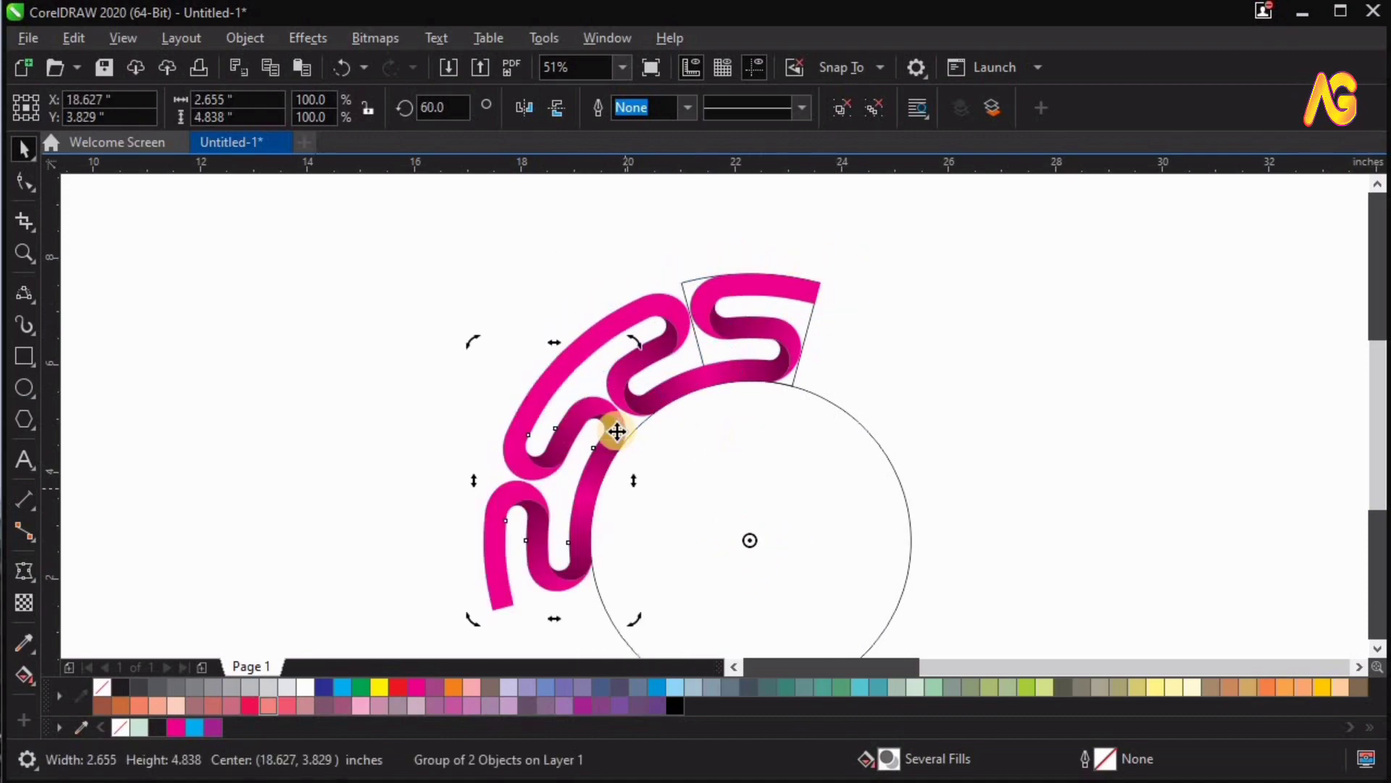
key(ctrl+r)
key(ctrl+r)
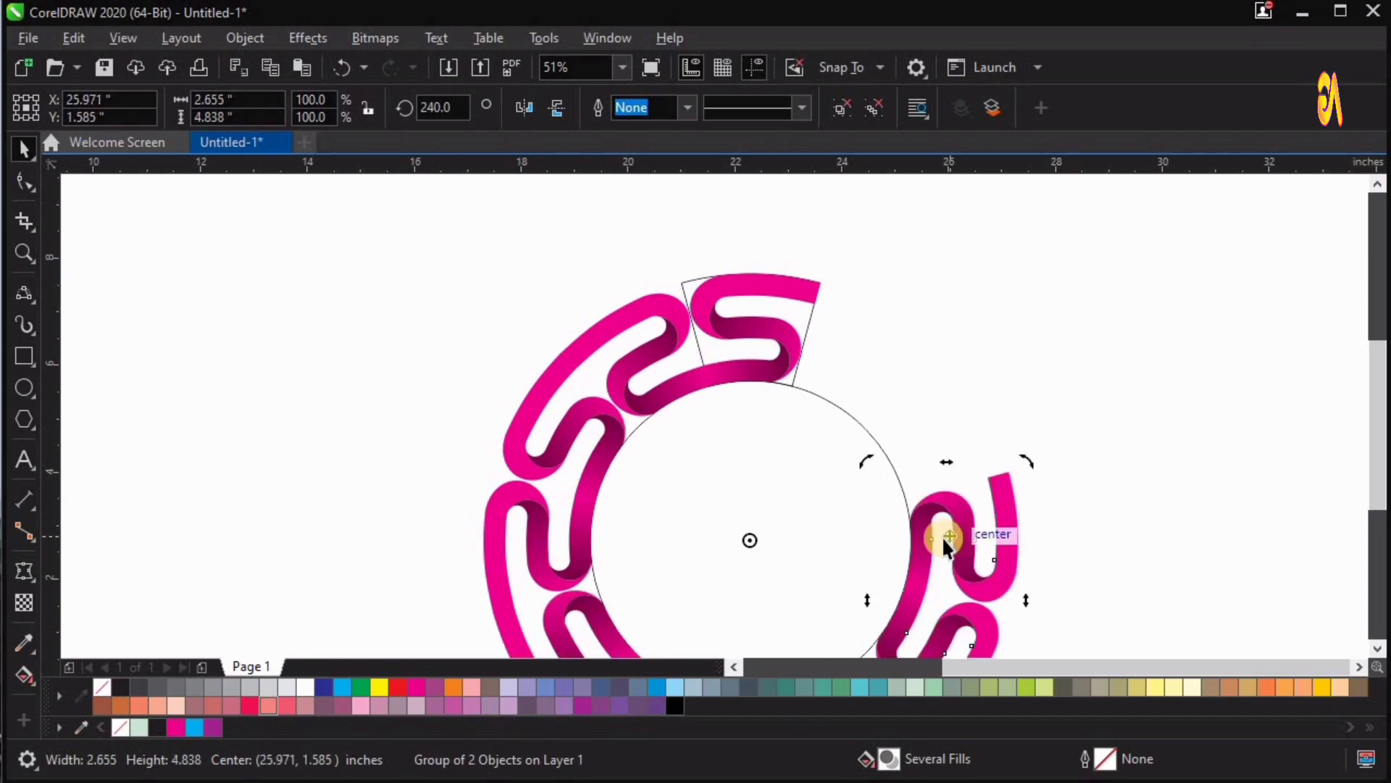
key(ctrl+r)
Delete the construction circle and the wedge outline from the ribbon ring
click(832, 536)
click(832, 536)
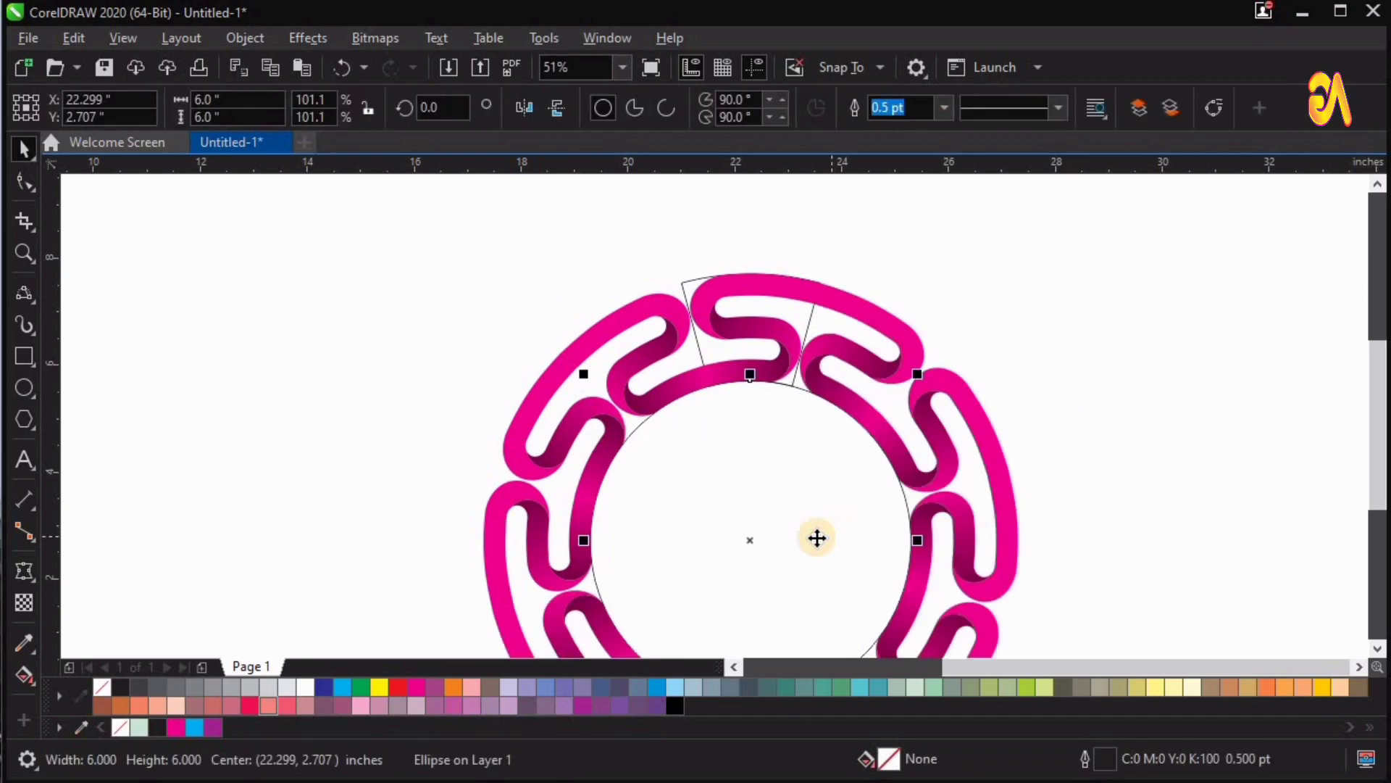
right_click(911, 495)
click(875, 45)
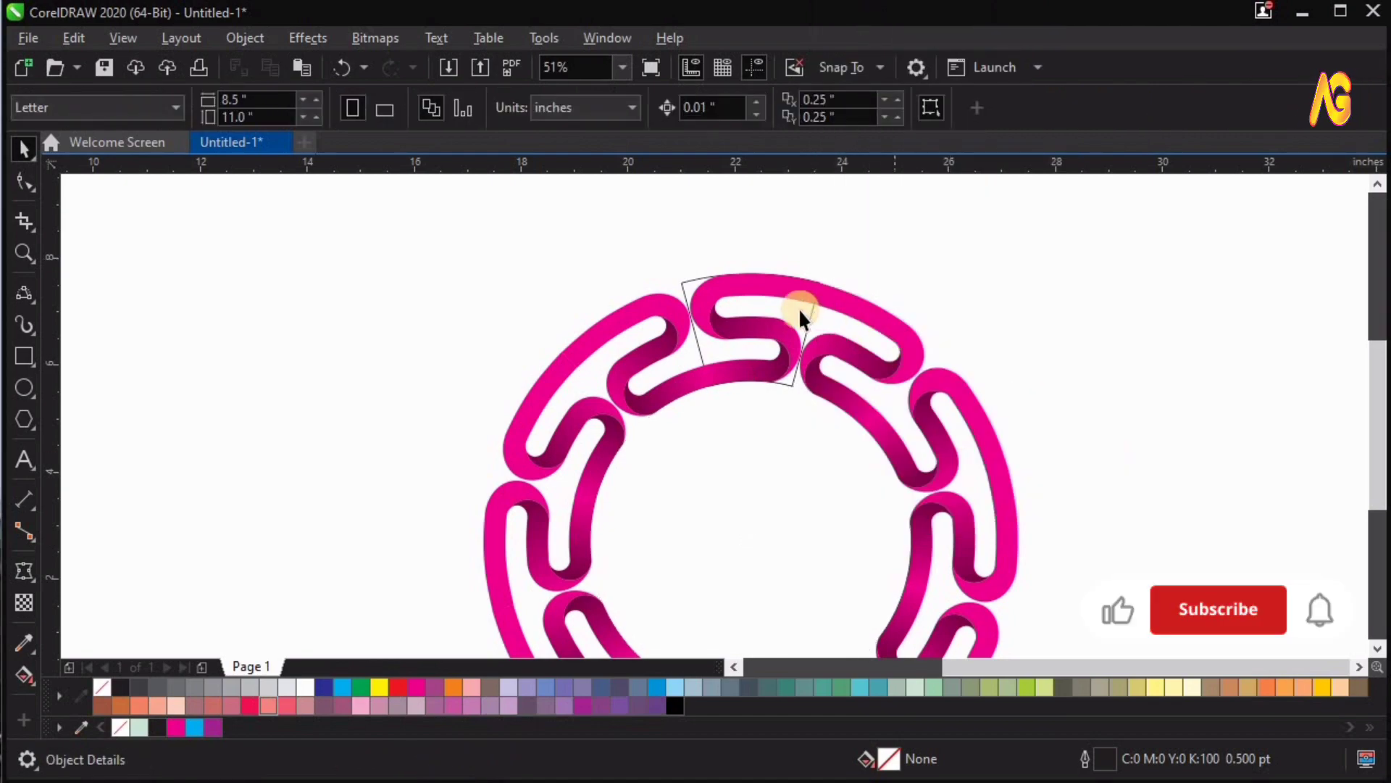
drag(799, 307, 1034, 268)
key(Delete)
scroll(1184, 410, down, 1)
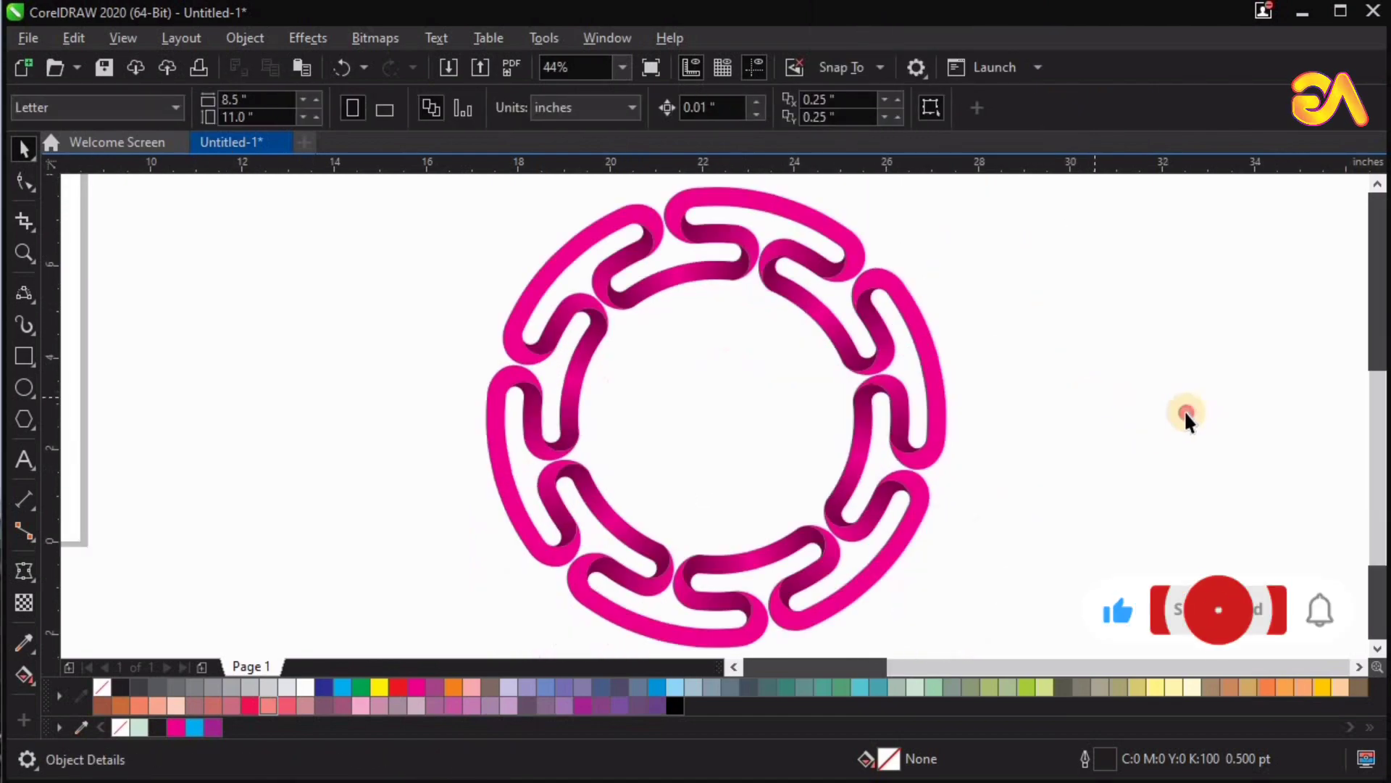